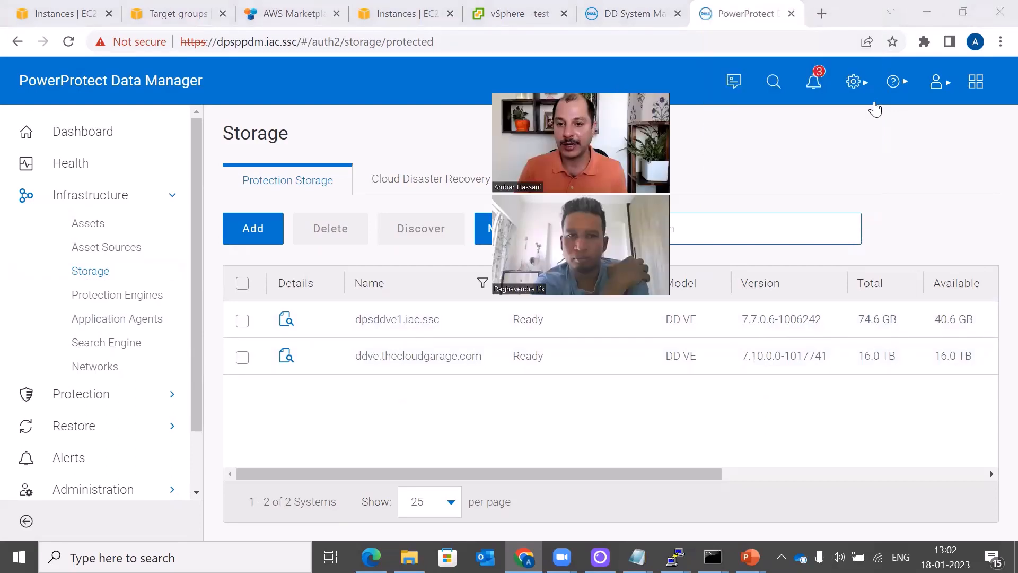
- Open PowerProtect Data Manager's system downloads and view the Kubernetes packages
left_click(871, 88)
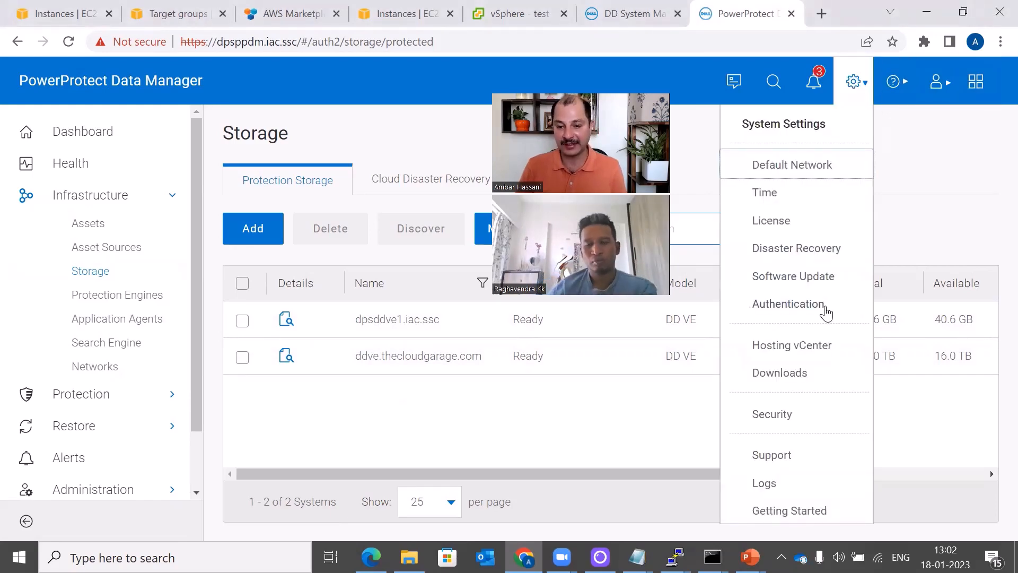
left_click(783, 377)
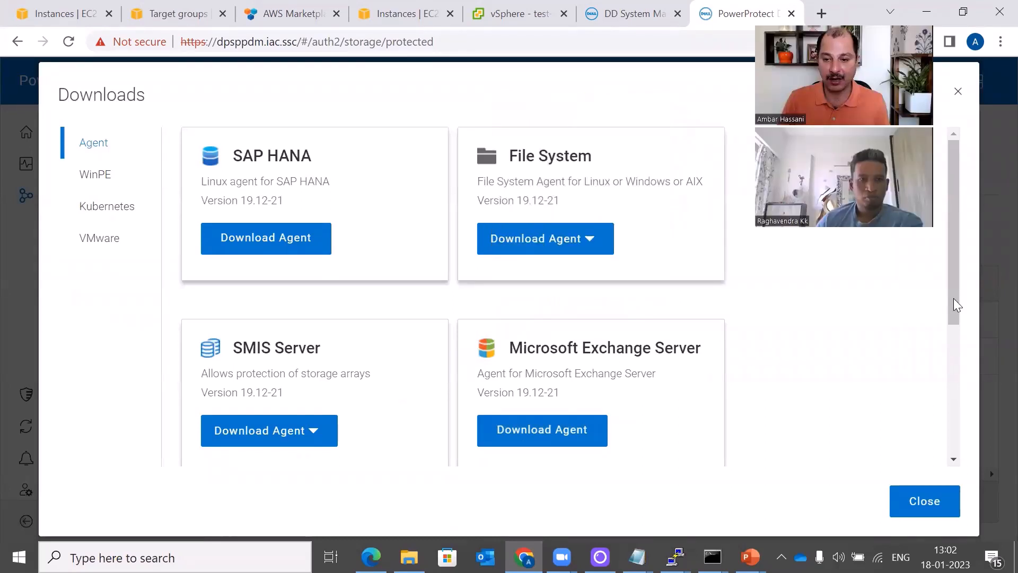
left_click(116, 210)
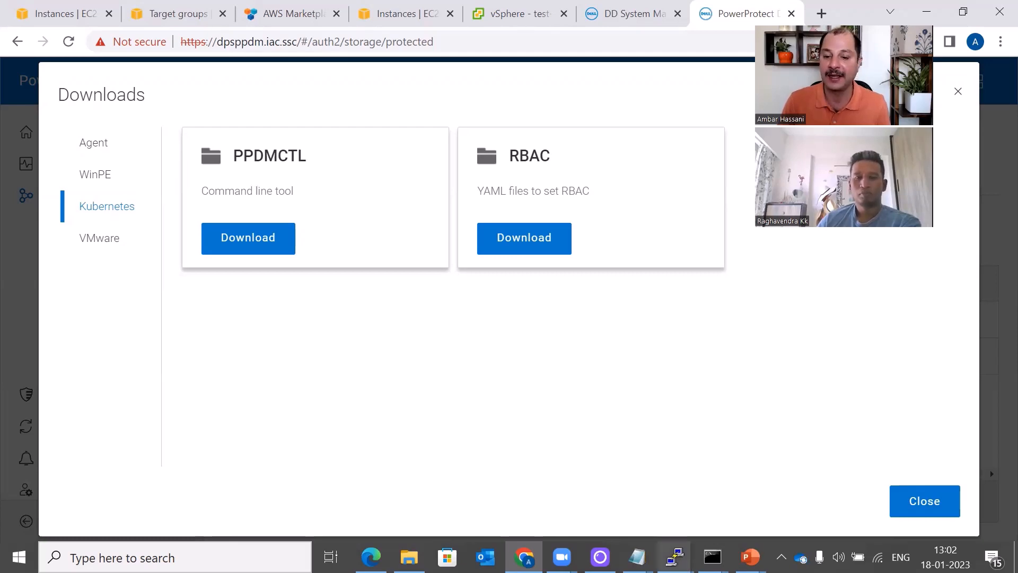
- Check the PuTTY terminal showing the single-node AWS EKS cluster, and return to the Kubernetes downloads in Chrome
left_click(674, 557)
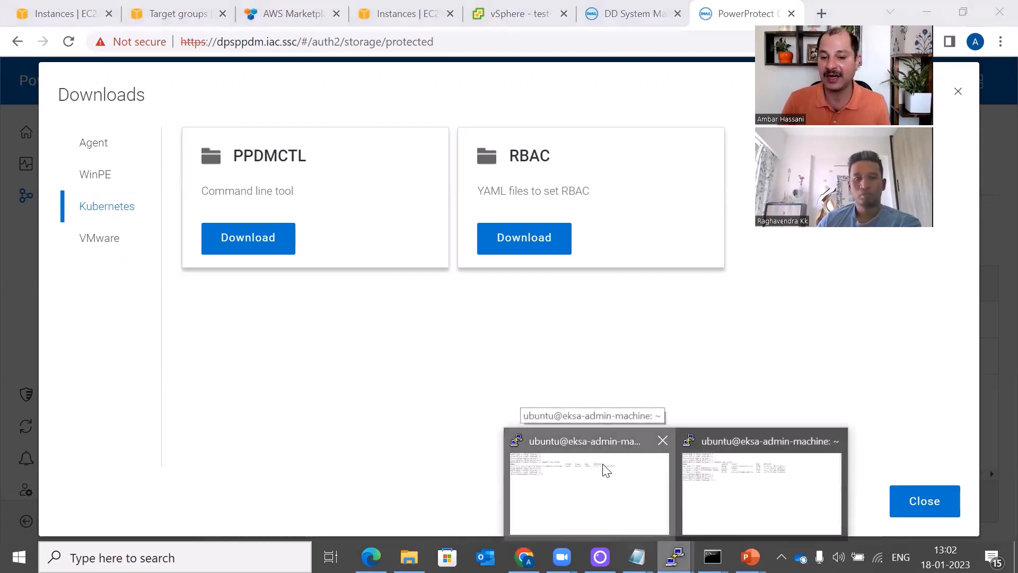
left_click(606, 471)
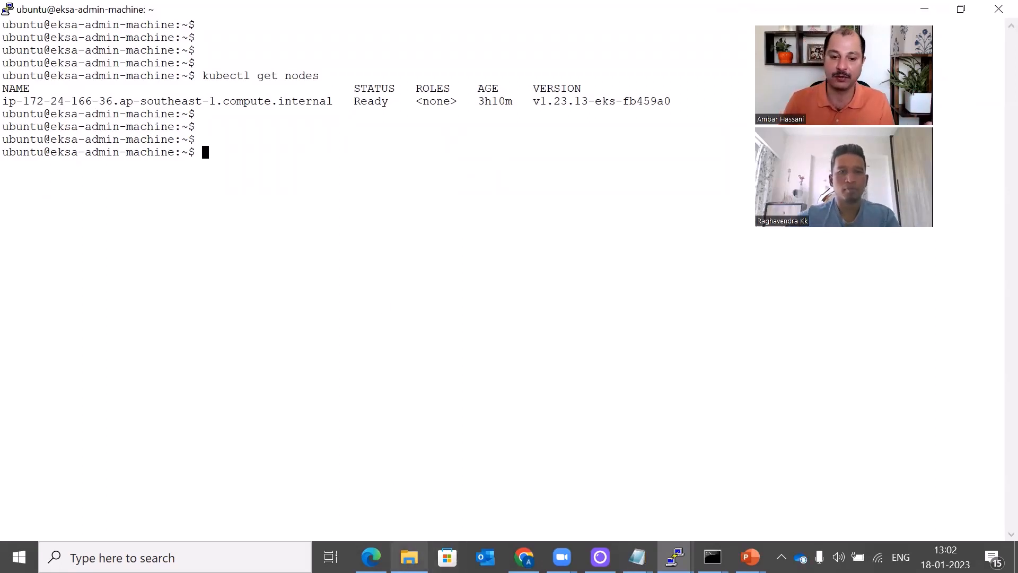
mouse_move(371, 557)
mouse_move(523, 556)
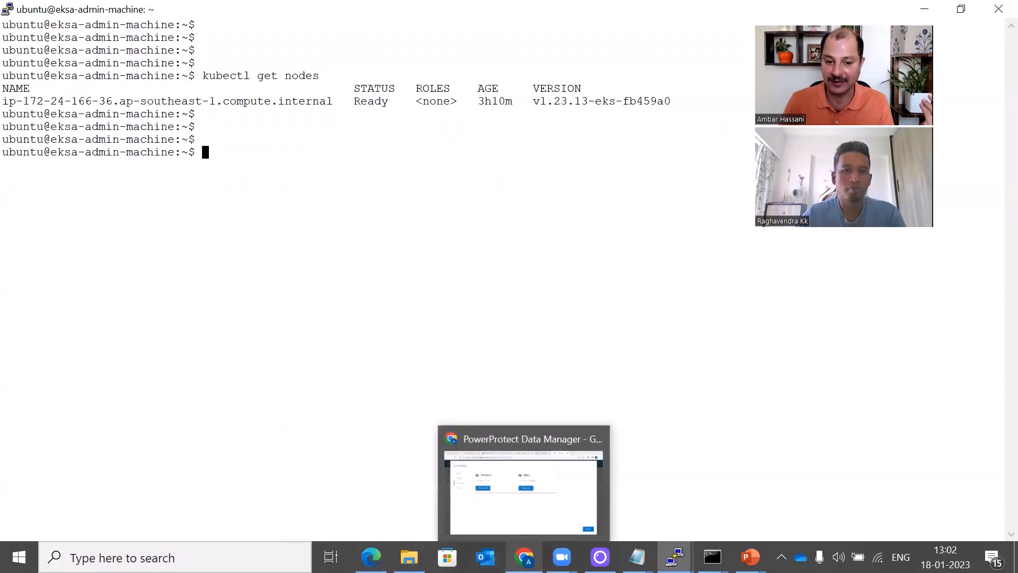
left_click(517, 445)
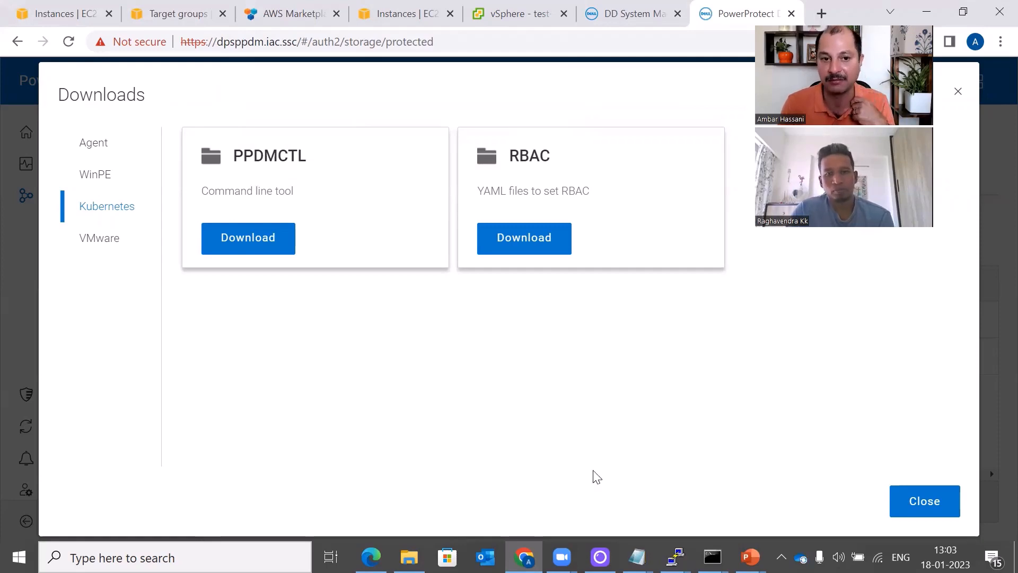
- Switch to Edge and copy the kubectl commands under "Apply PowerProtect SA/RBAC configurations" in the eks-anywhere steps.md file on GitHub
left_click(371, 557)
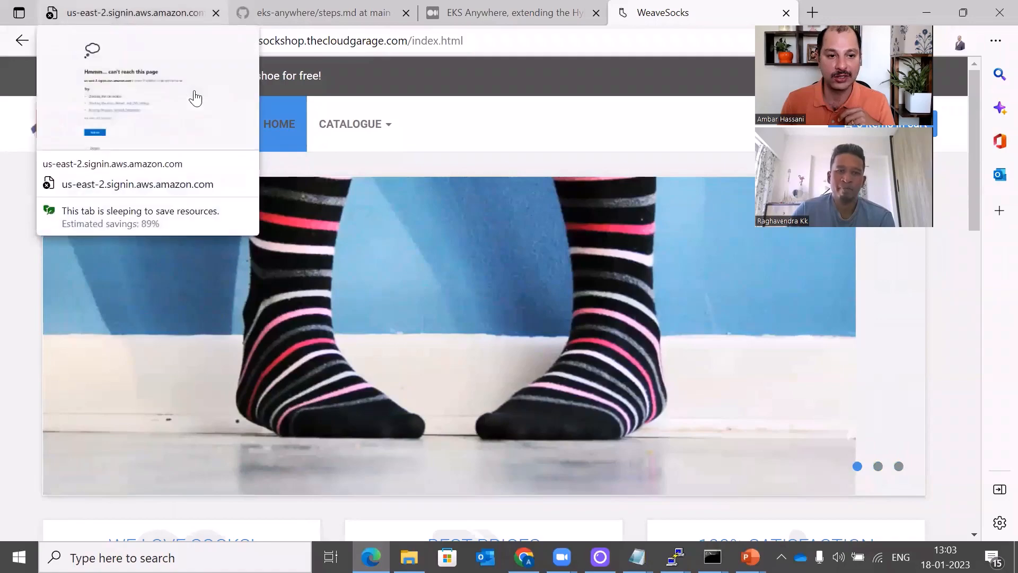
left_click(318, 13)
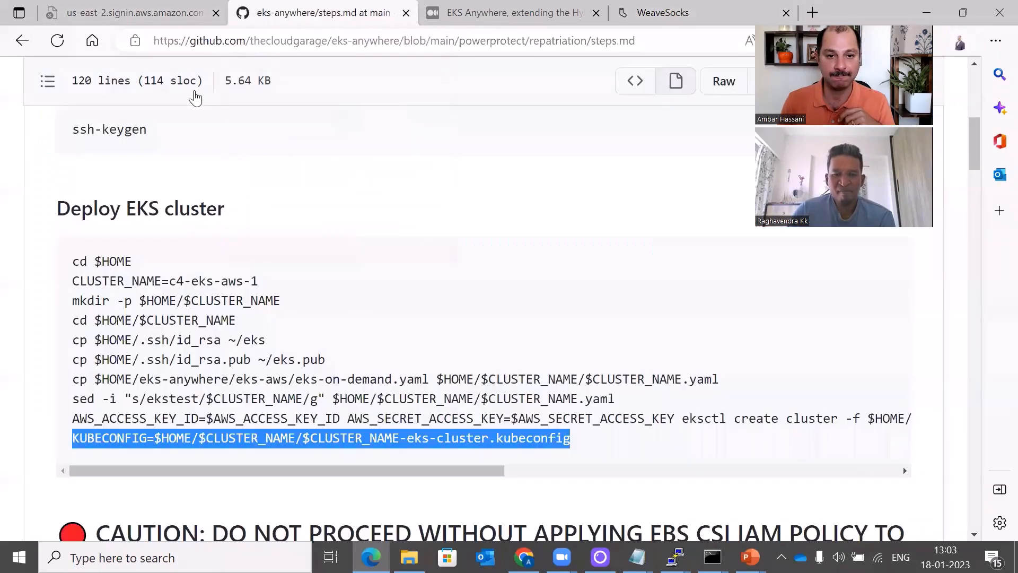
scroll(352, 354, "down", 3)
scroll(353, 355, "down", 6)
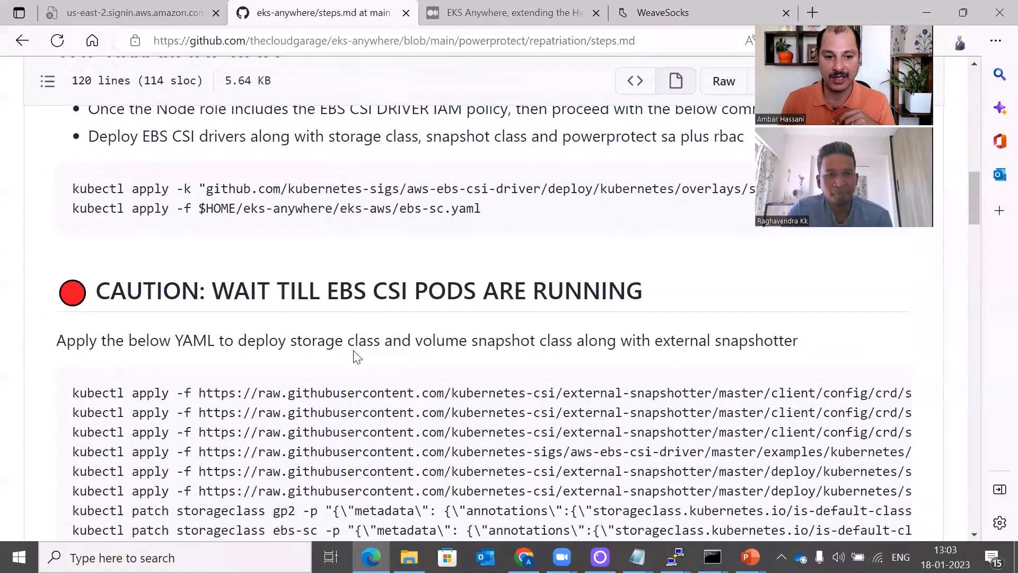
scroll(354, 356, "down", 8)
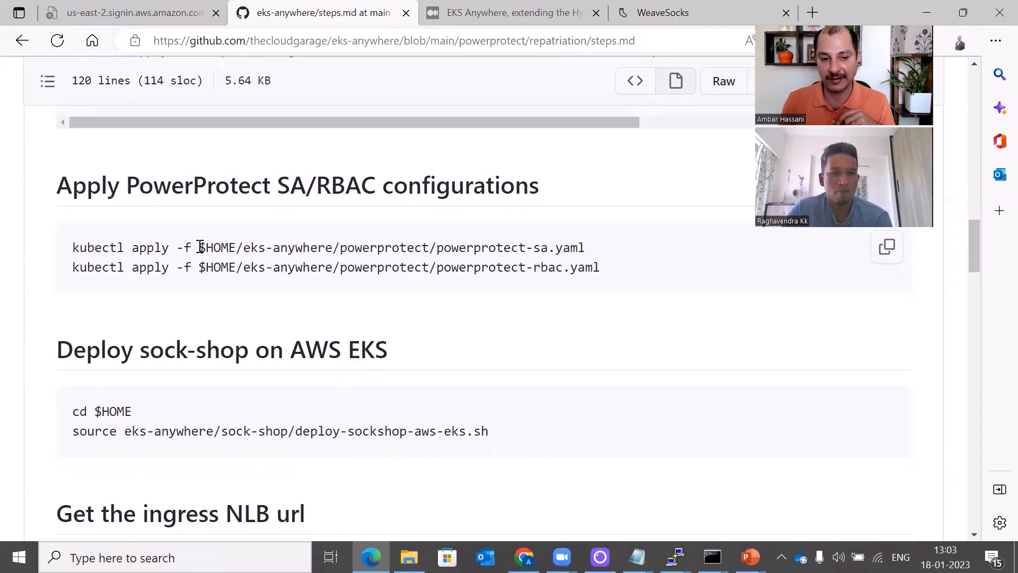
left_click_drag(200, 247, 598, 250)
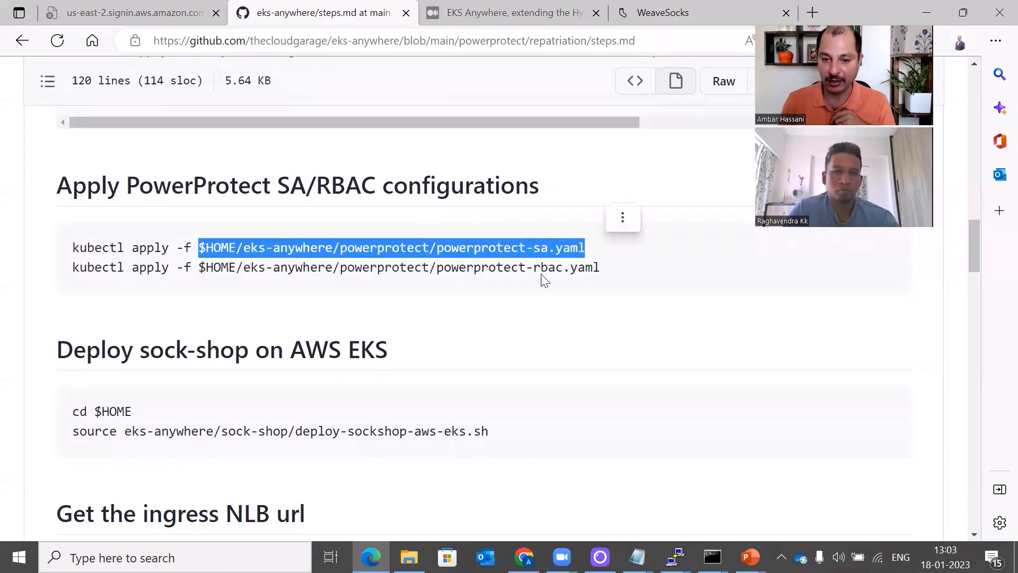
left_click_drag(436, 267, 604, 269)
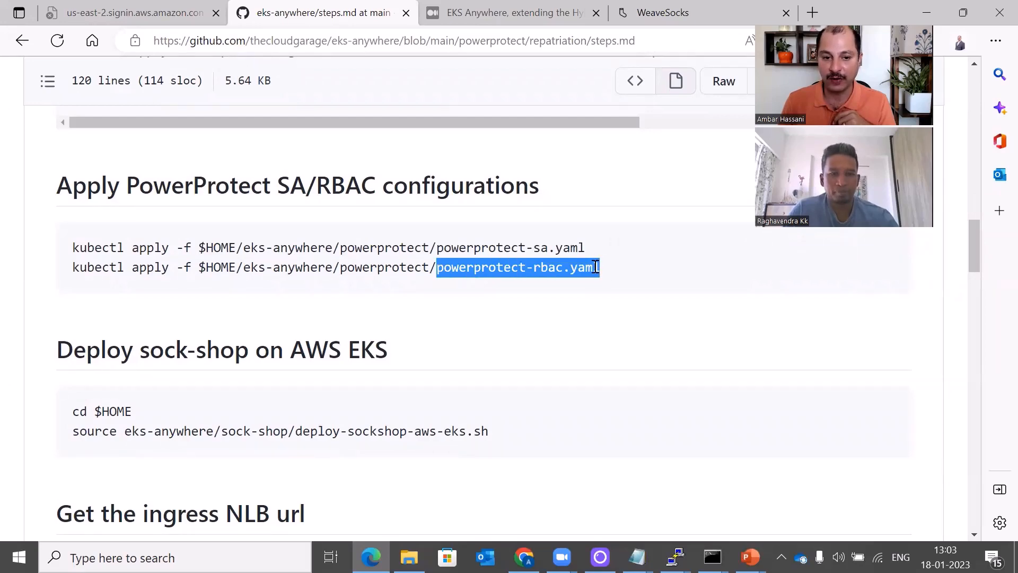
left_click(592, 263)
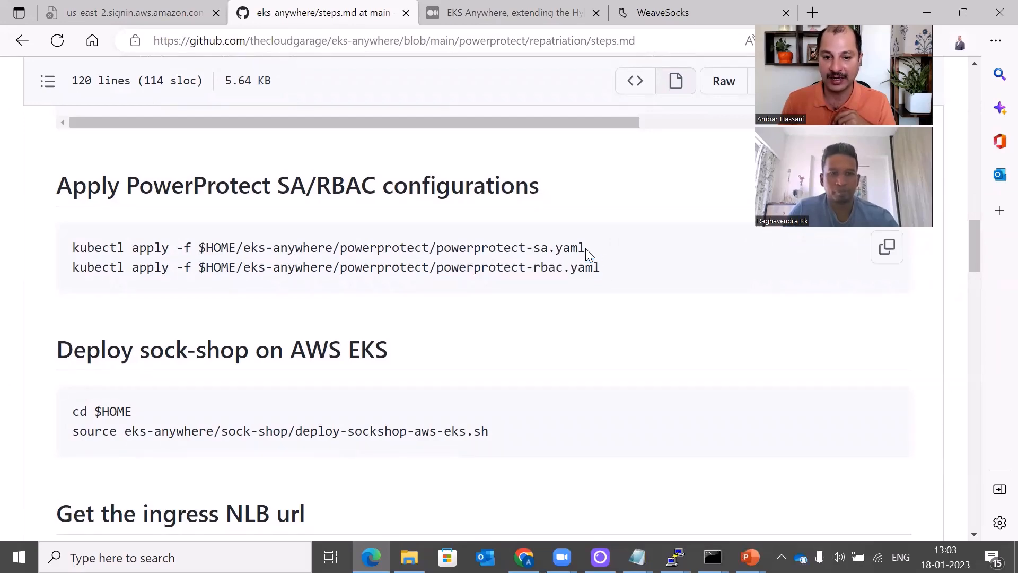
left_click(887, 249)
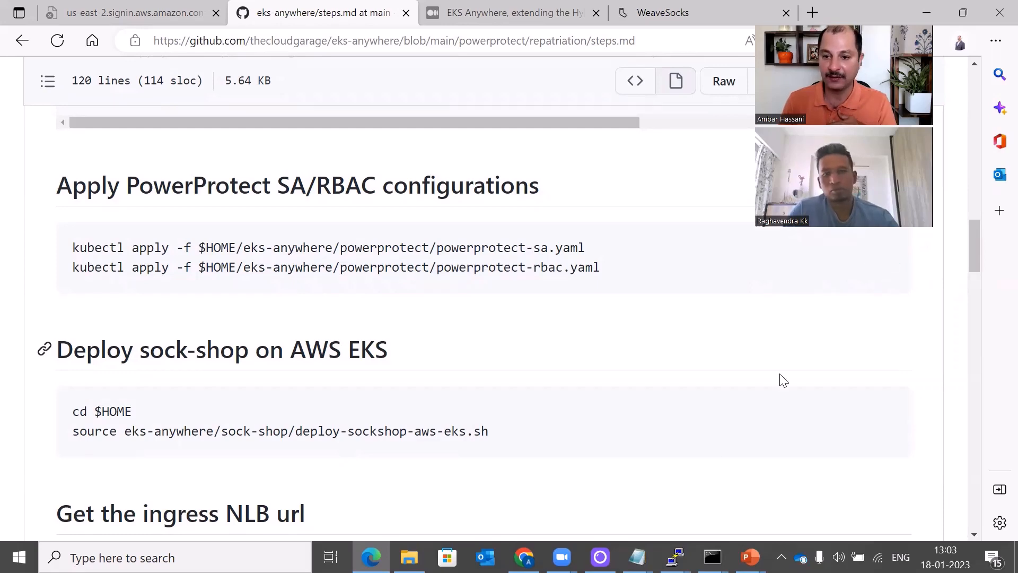
- In the AWS EKS cluster's PuTTY session, apply powerprotect-sa.yaml and powerprotect-rbac.yaml from $HOME/eks-anywhere/powerprotect using the copied kubectl commands
mouse_move(674, 556)
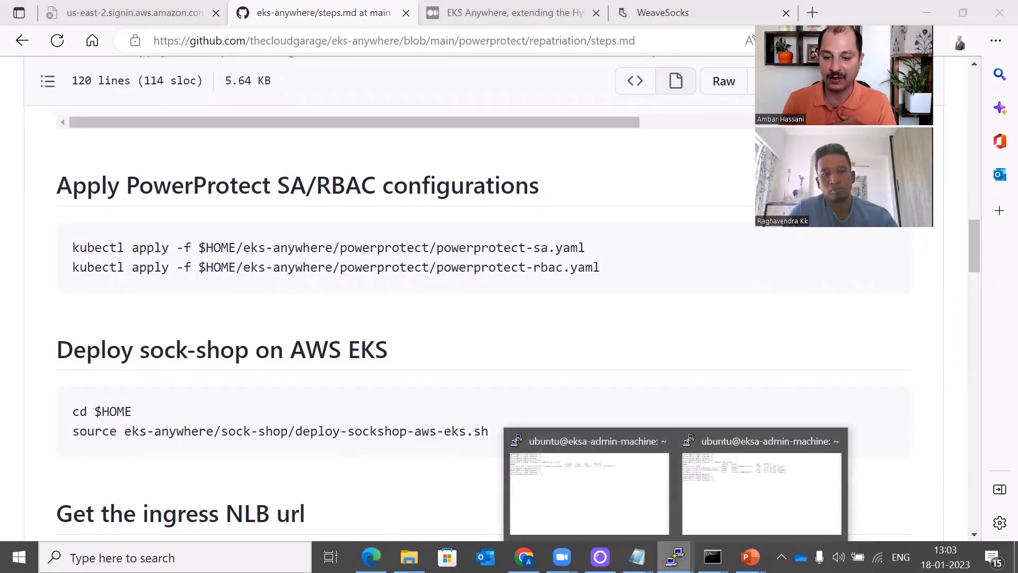
left_click(637, 500)
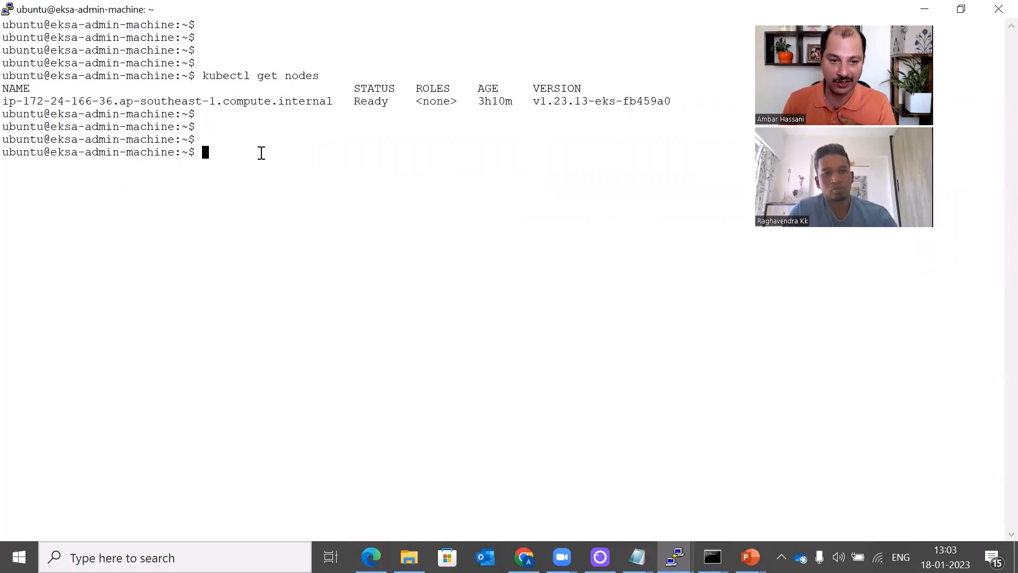
right_click(261, 153)
key("Return")
right_click(261, 153)
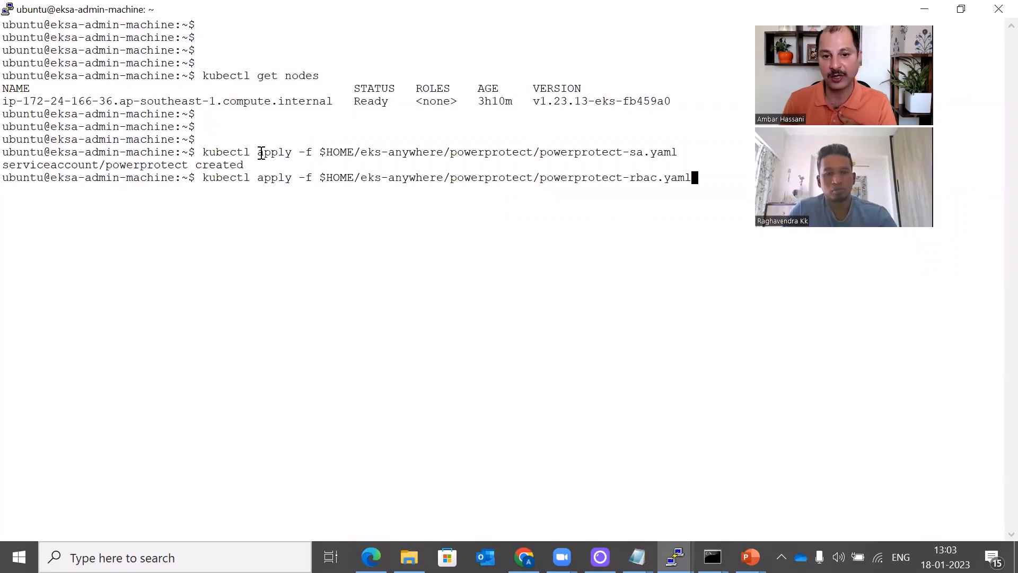
key("Return")
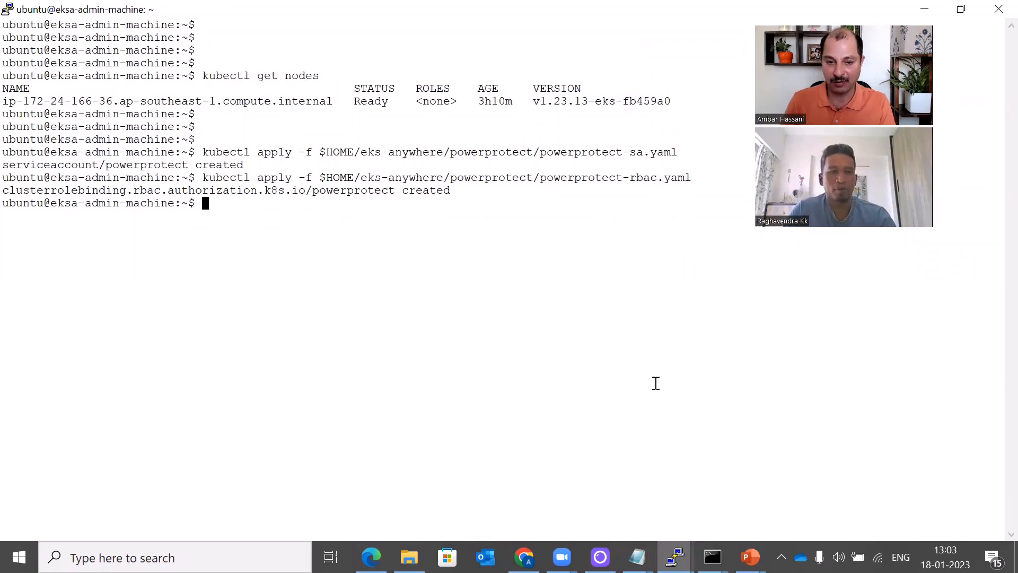
- In the other PuTTY session, apply the same powerprotect-sa.yaml and powerprotect-rbac.yaml files to the c4-eksa-v-1 EKS Anywhere cluster
left_click(674, 557)
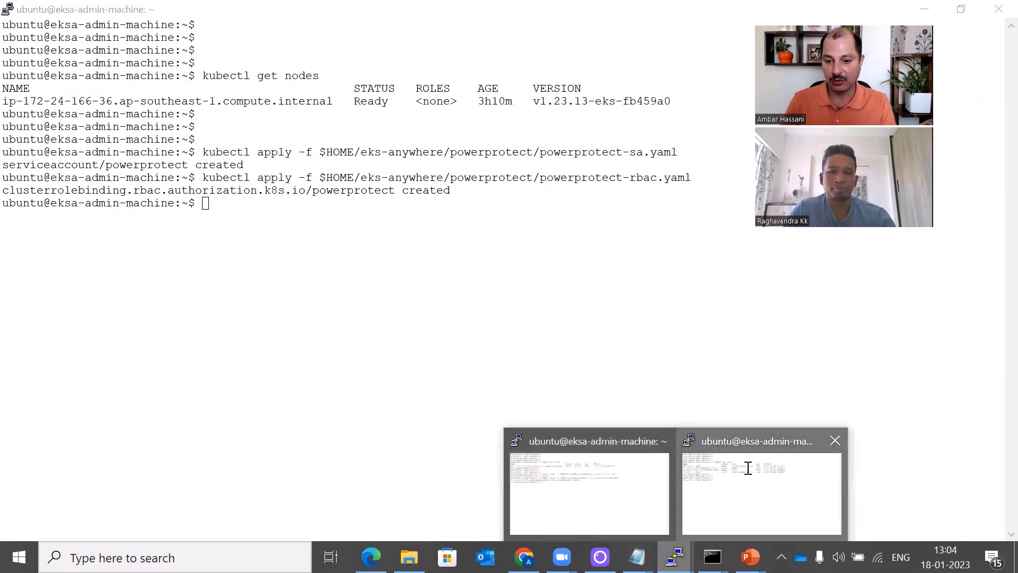
left_click(749, 473)
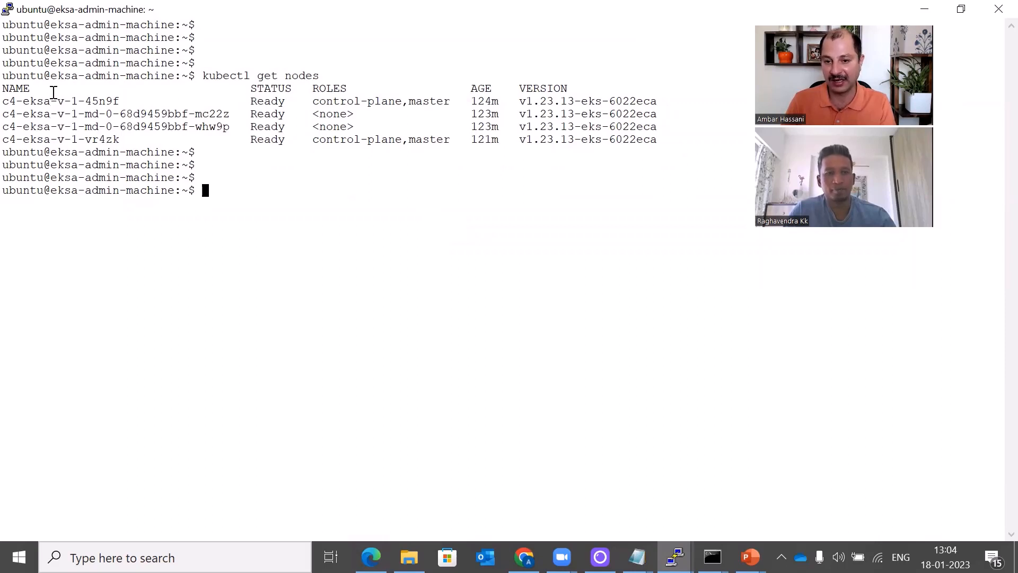
right_click(226, 190)
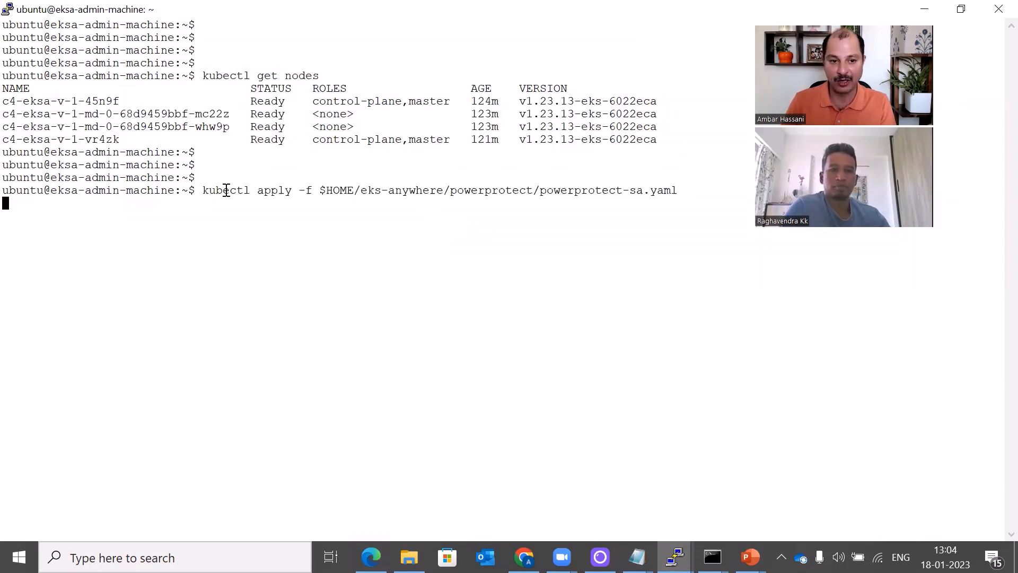
key("Return")
key("Return")
key("Return")
key("Return")
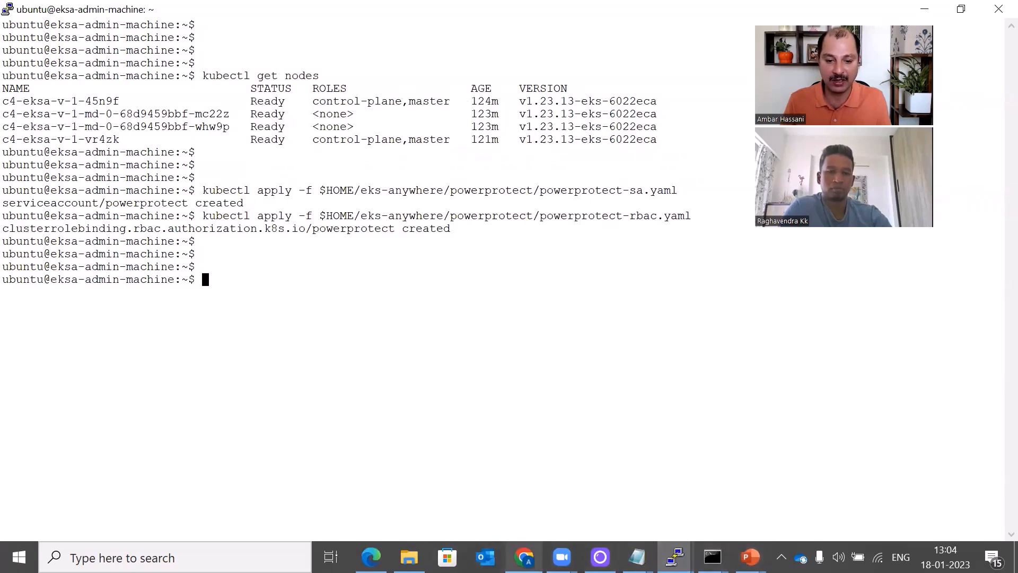
- Return to PowerProtect Data Manager in Chrome, leave the downloads and open the administration page for credentials
mouse_move(524, 557)
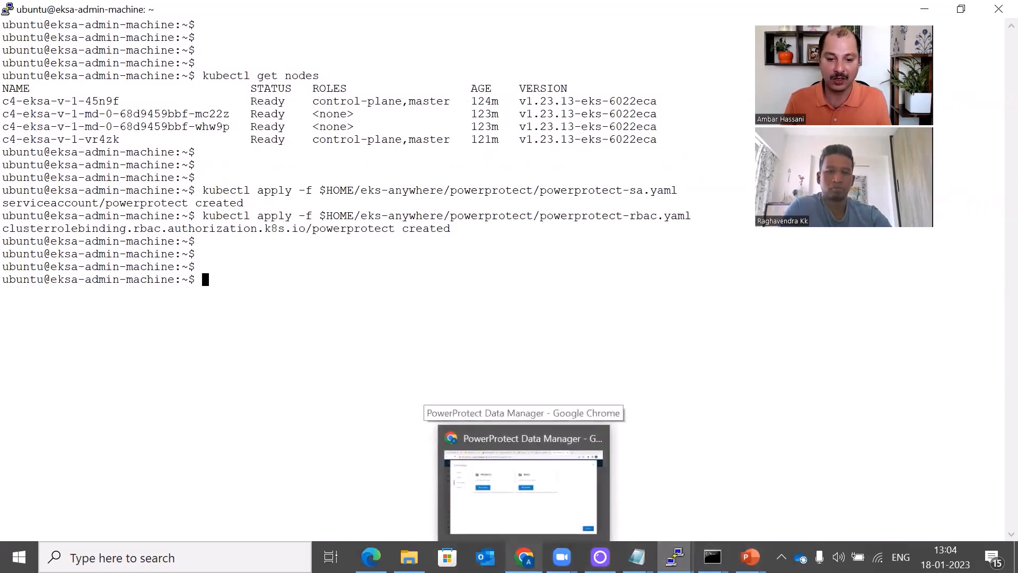
left_click(541, 429)
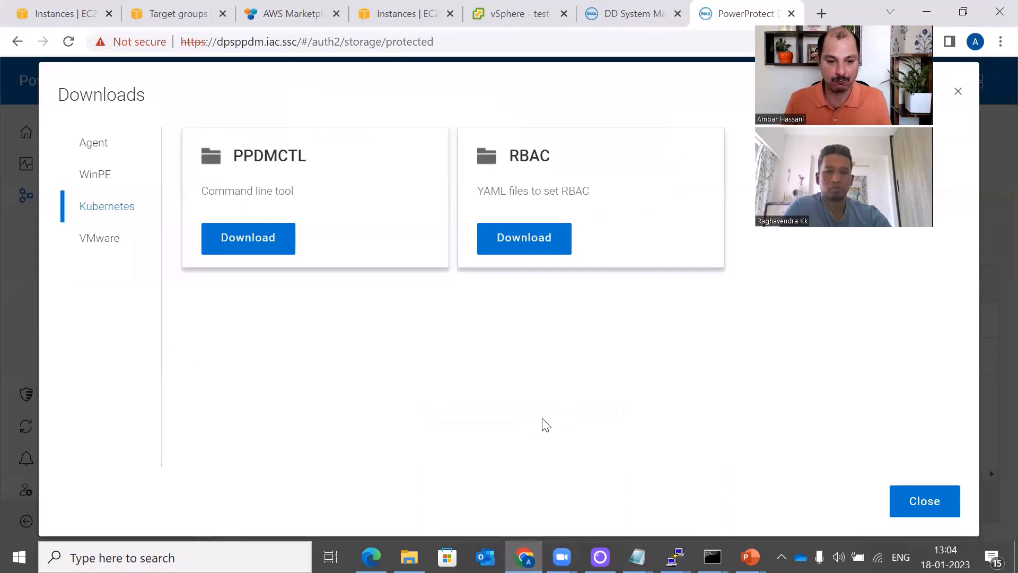
left_click(893, 496)
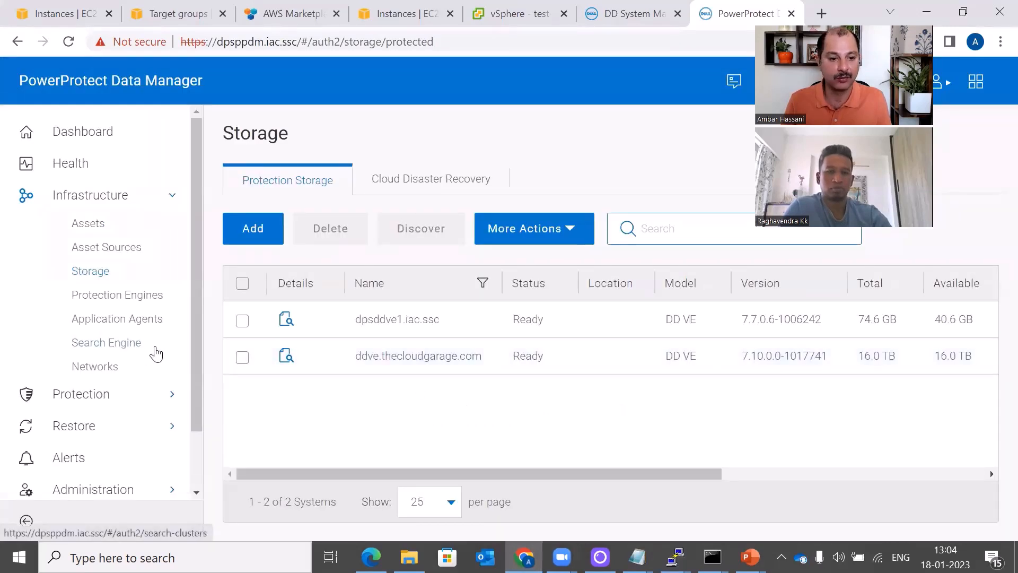
left_click_drag(201, 343, 203, 427)
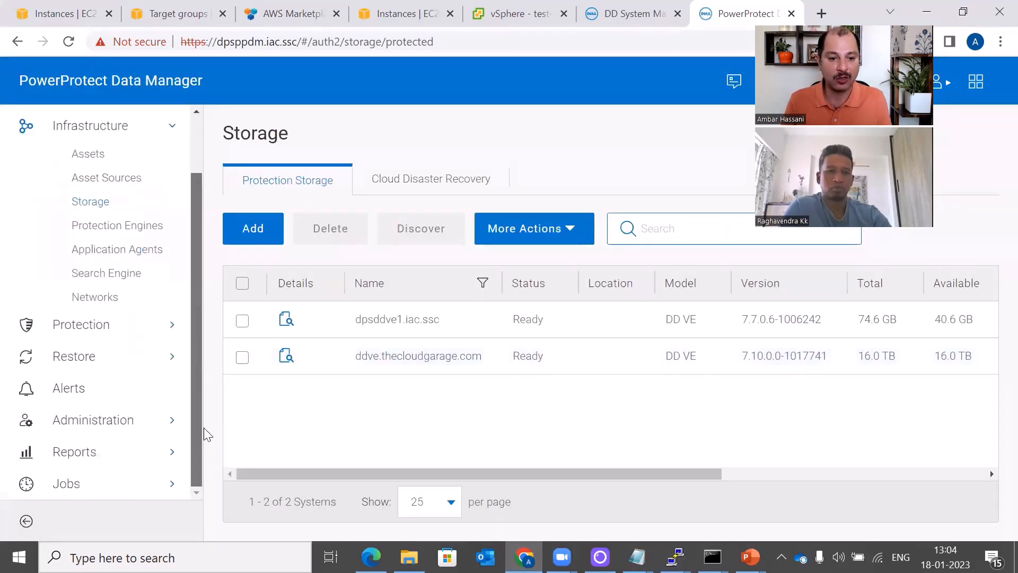
left_click(102, 421)
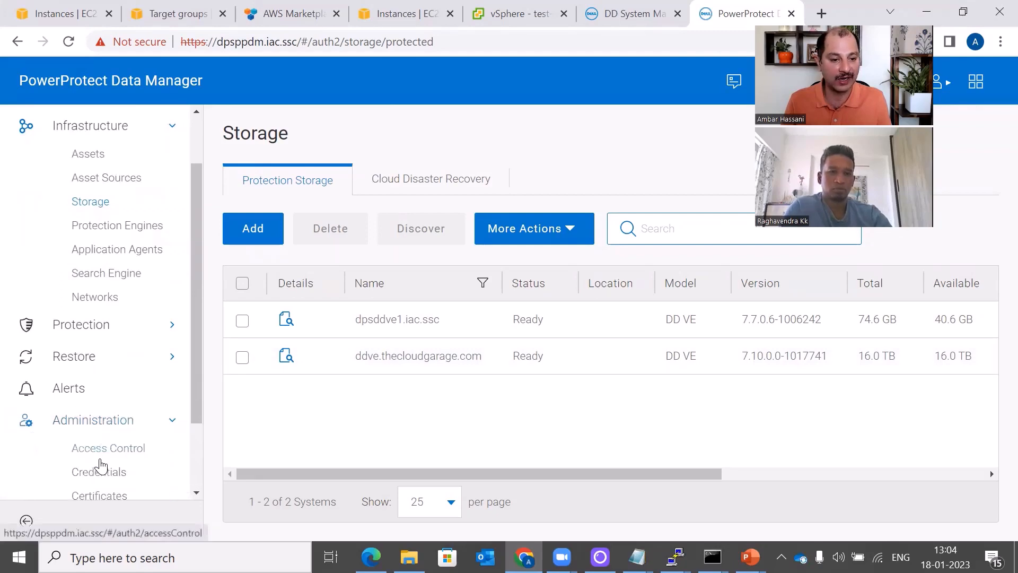
scroll(187, 415, "down", 1)
left_click(97, 392)
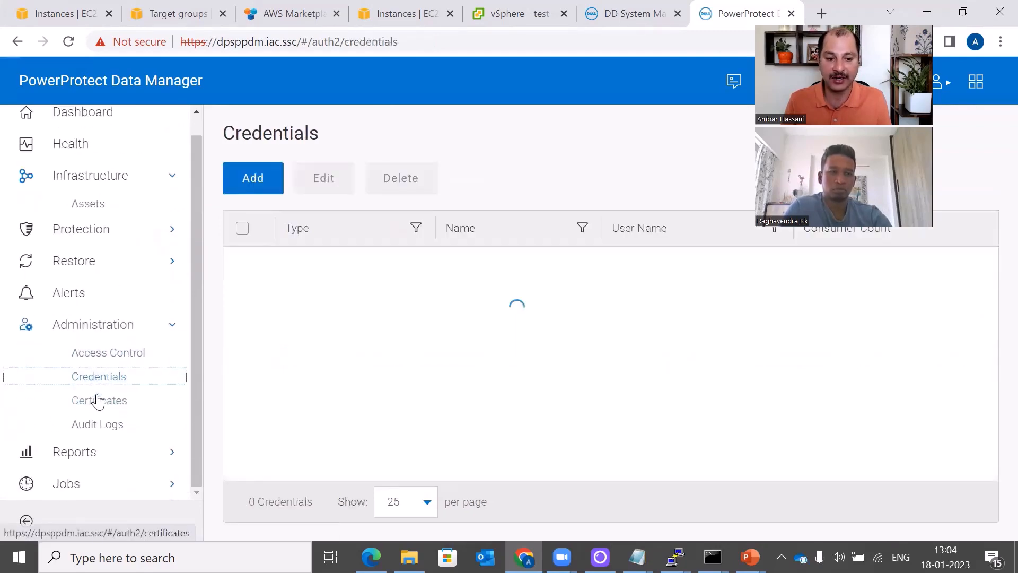
- Start a new credential of type KUBERNETES and name it c4-eks-aws-1, leaving the Service Account Token field ready for input
left_click(253, 177)
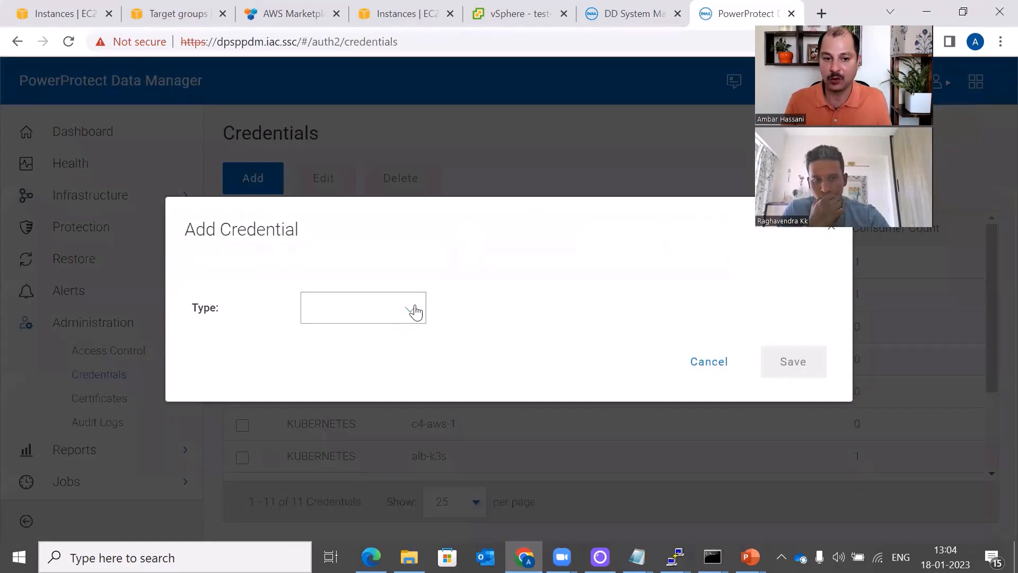
left_click(412, 316)
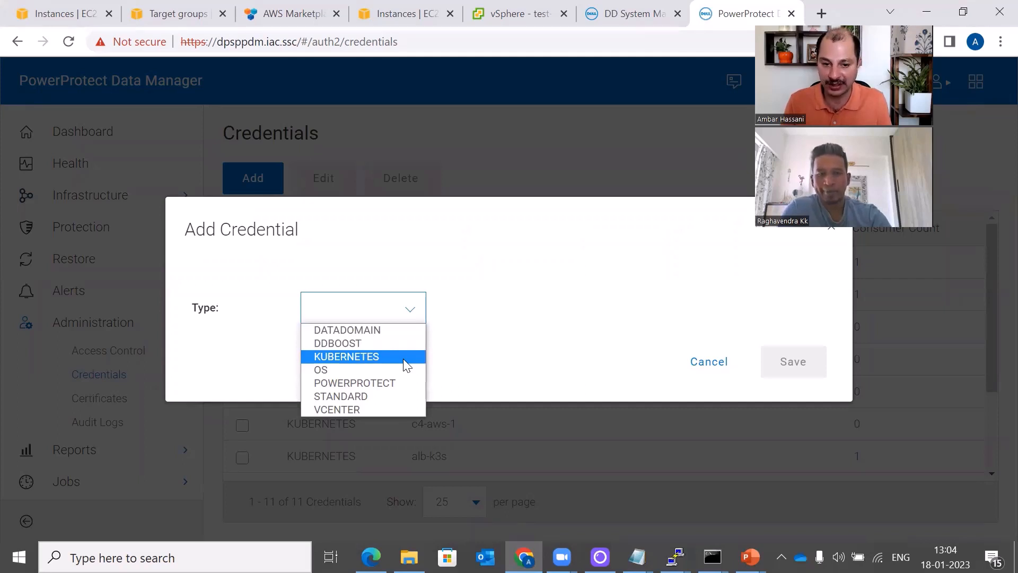
left_click(403, 357)
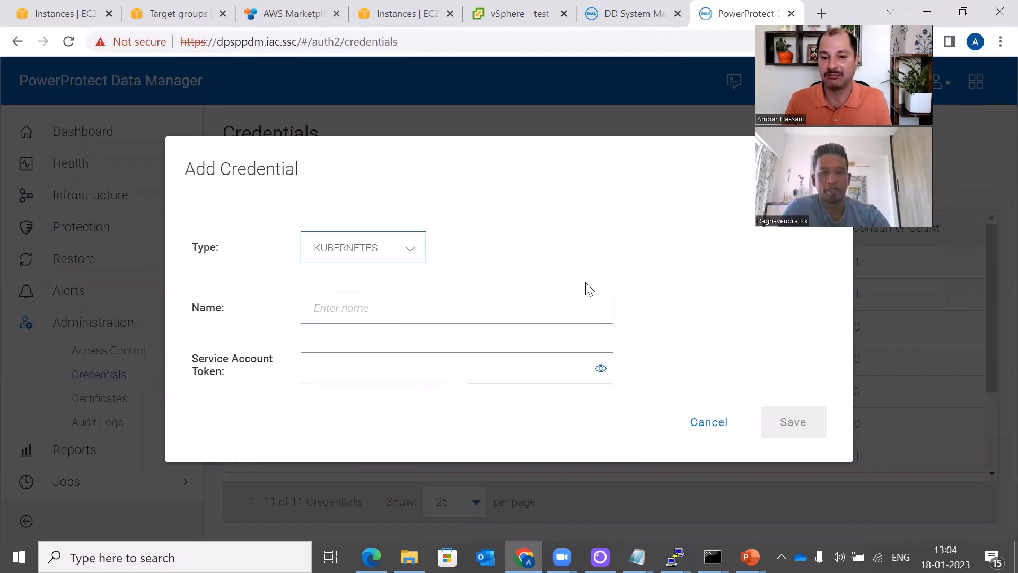
left_click(366, 311)
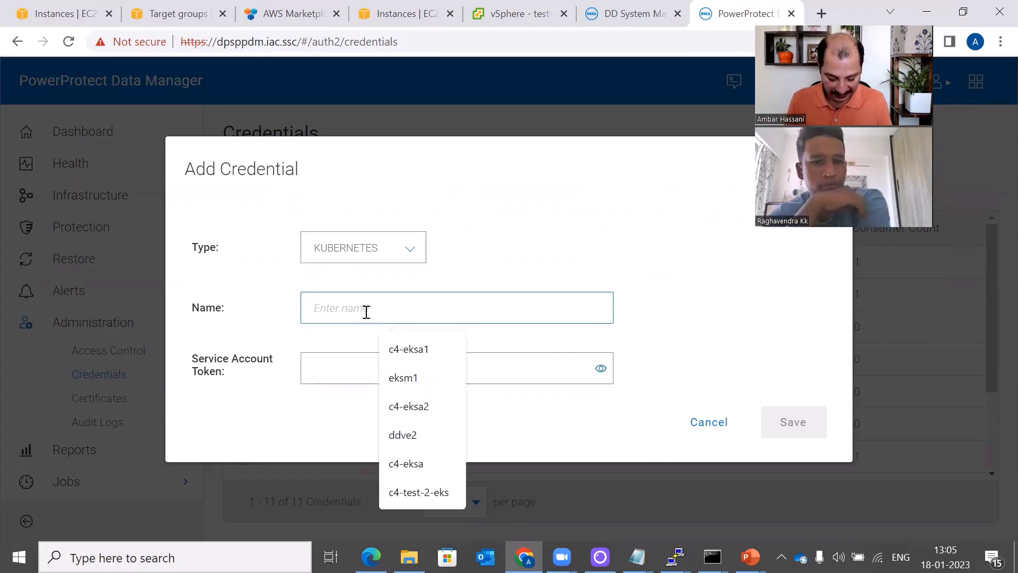
type("c")
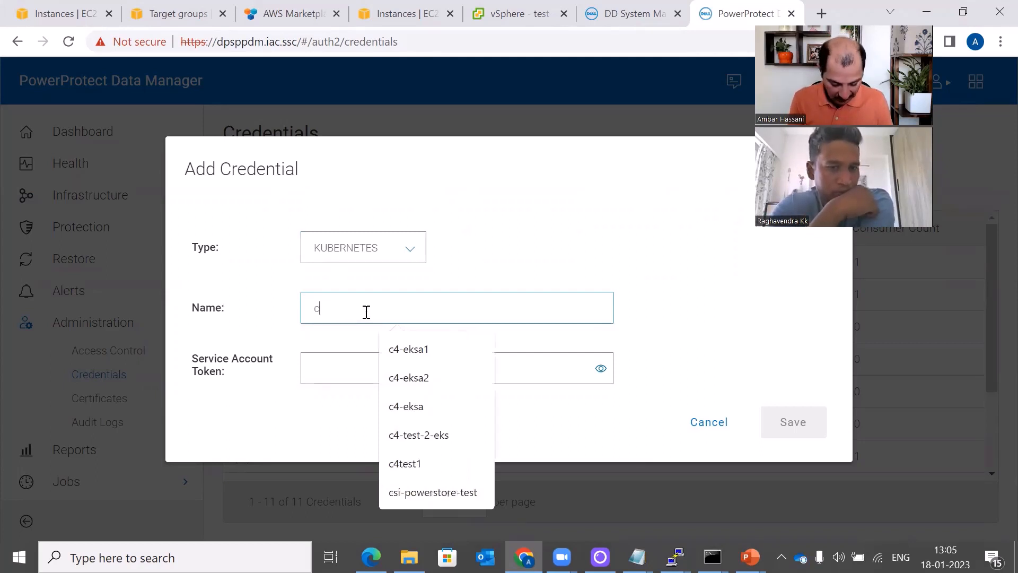
type("4-eksa-")
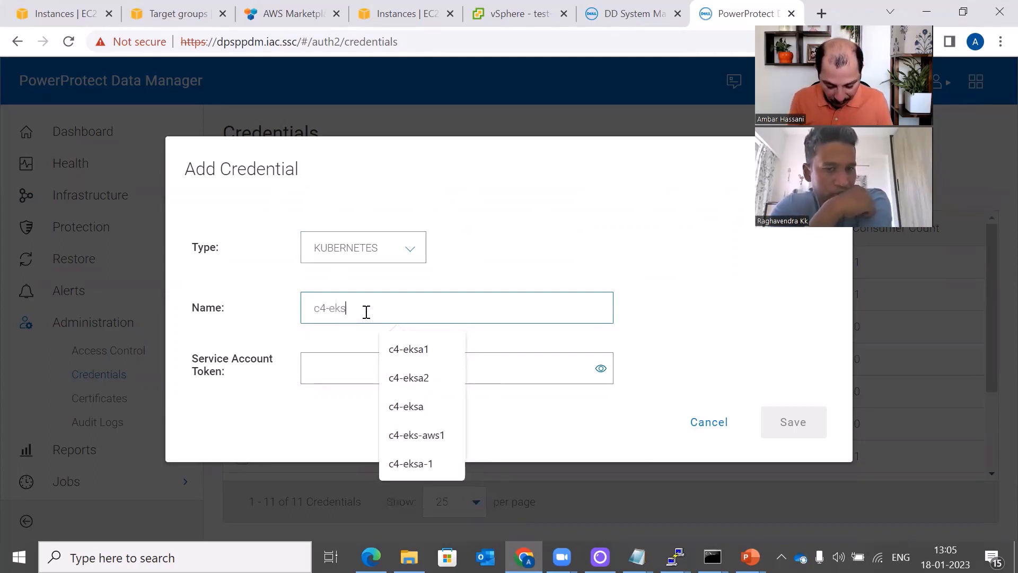
key("BackSpace")
key("BackSpace")
type("-aws-1")
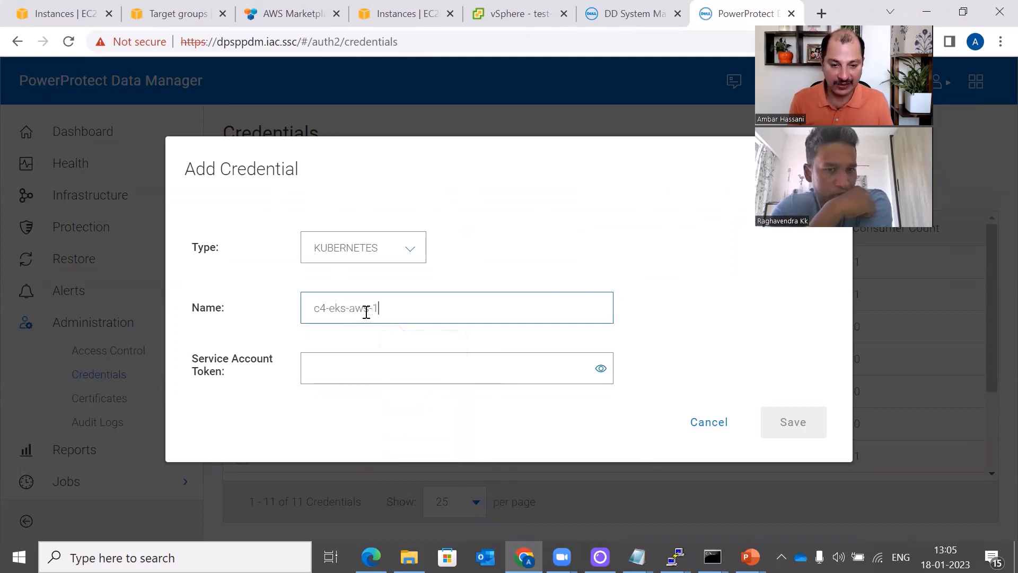
left_click(375, 364)
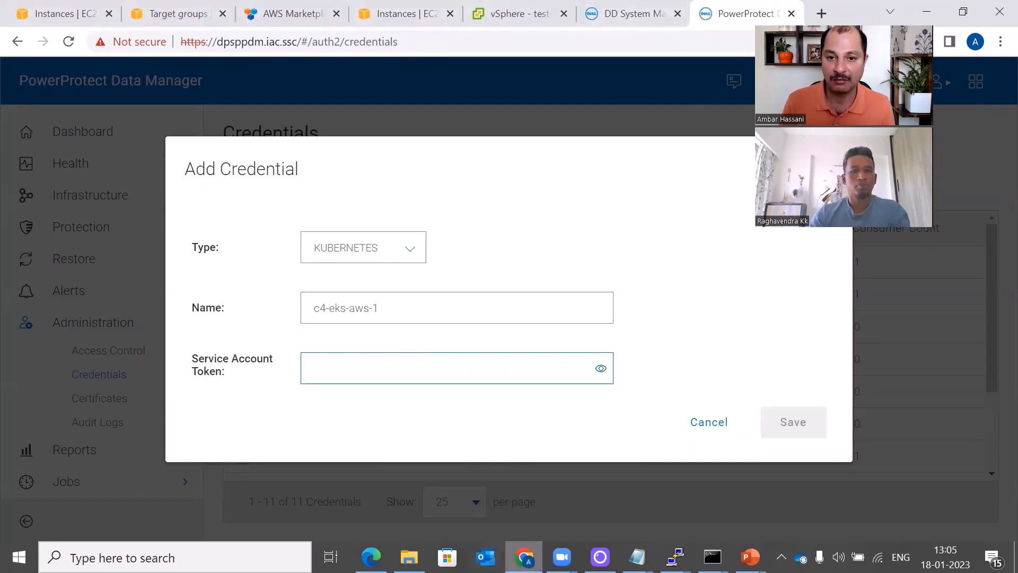
- Switch to Edge and copy the "Generate SA token" commands under "Integrate EKS cluster with PowerProtect Data Manager" in steps.md
left_click(371, 557)
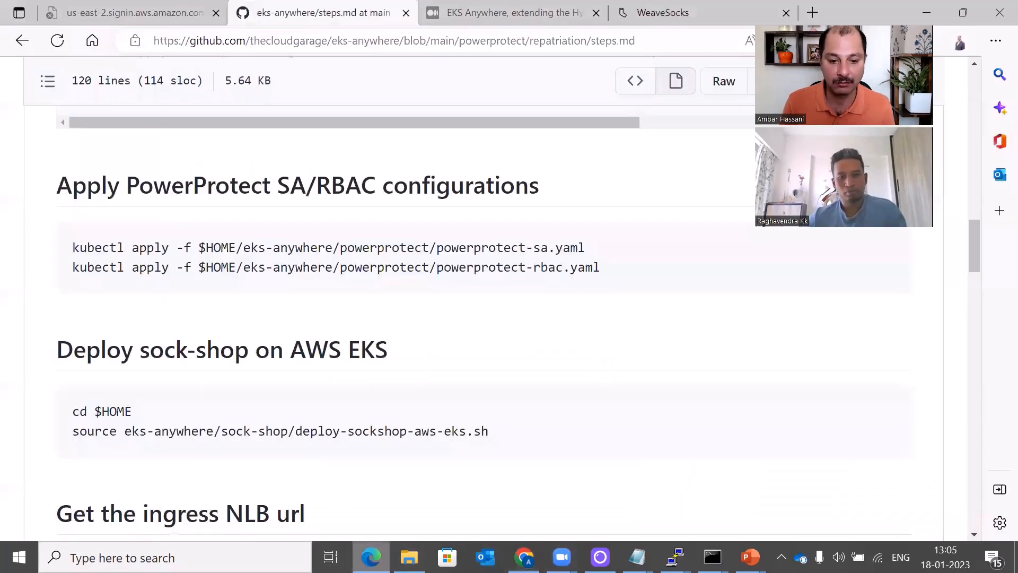
scroll(279, 504, "down", 2)
scroll(280, 504, "down", 5)
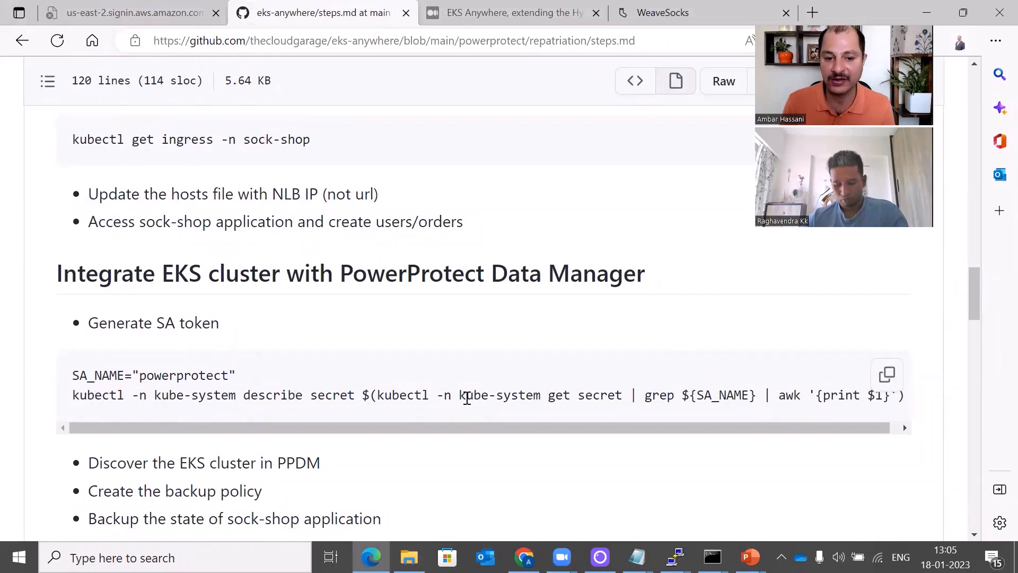
left_click(886, 374)
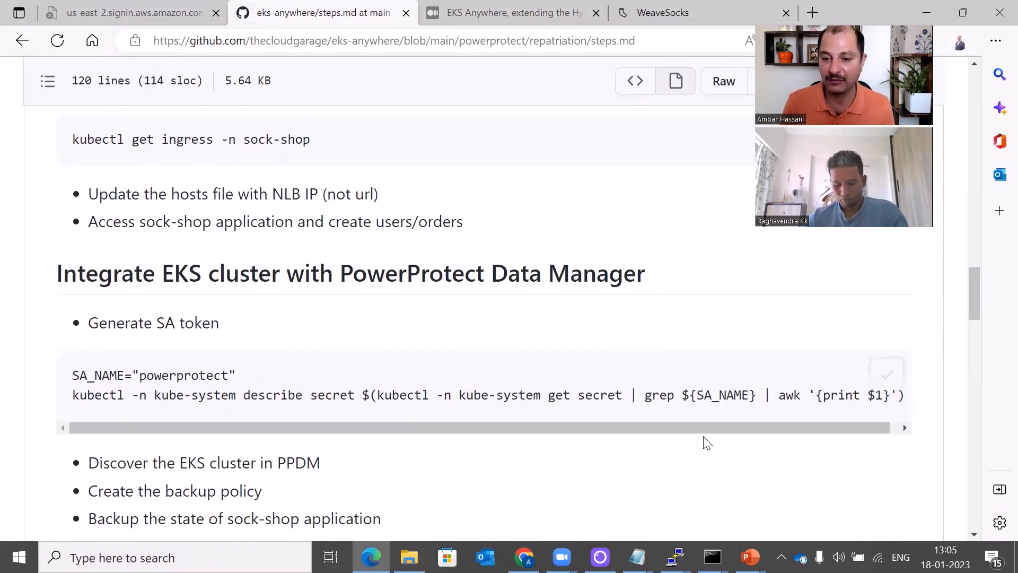
- In the AWS EKS cluster's PuTTY session, run the copied commands with SA_NAME="powerprotect" and copy the service account token from the output
left_click(674, 556)
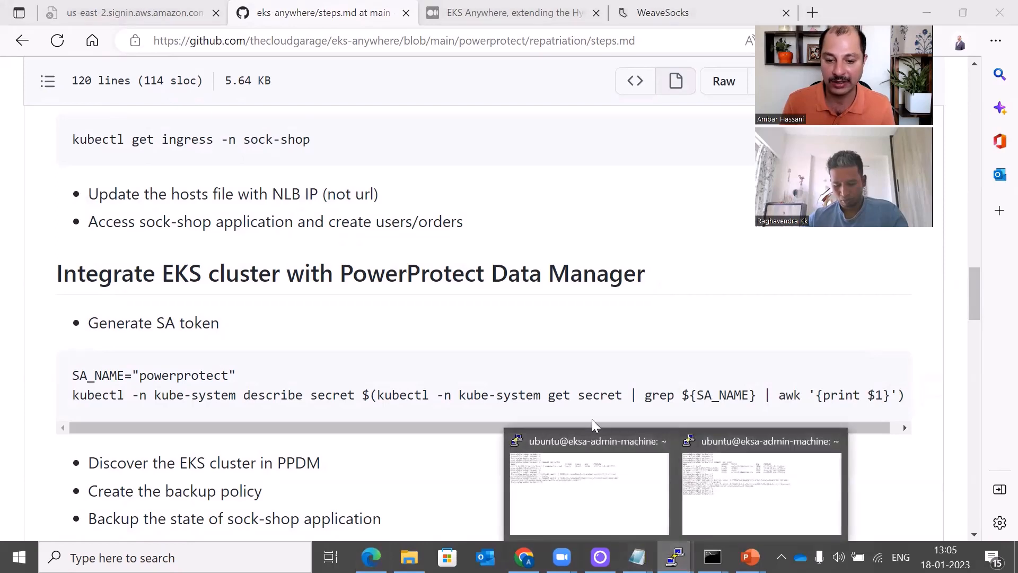
left_click(593, 443)
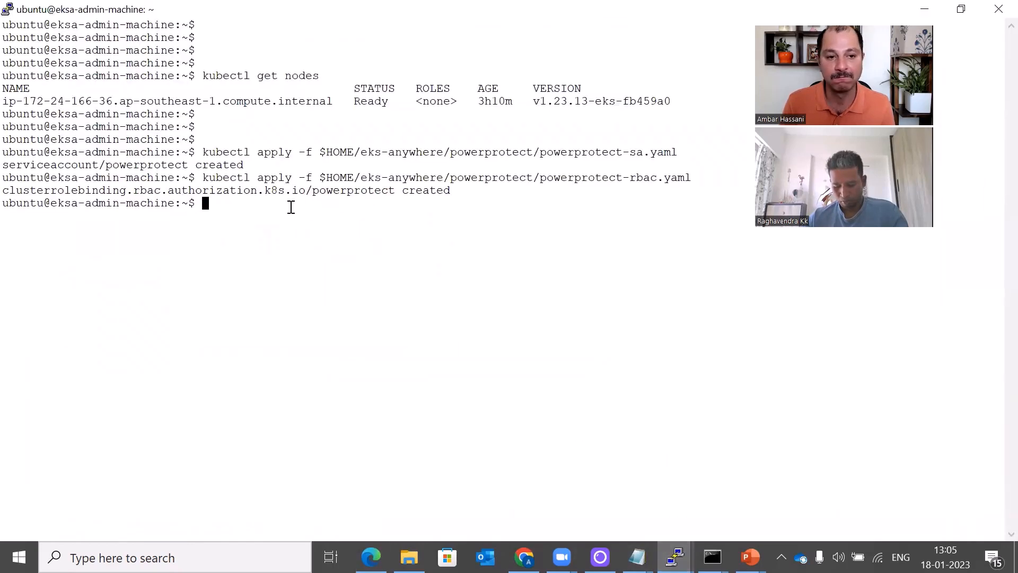
key("Return")
key("Return")
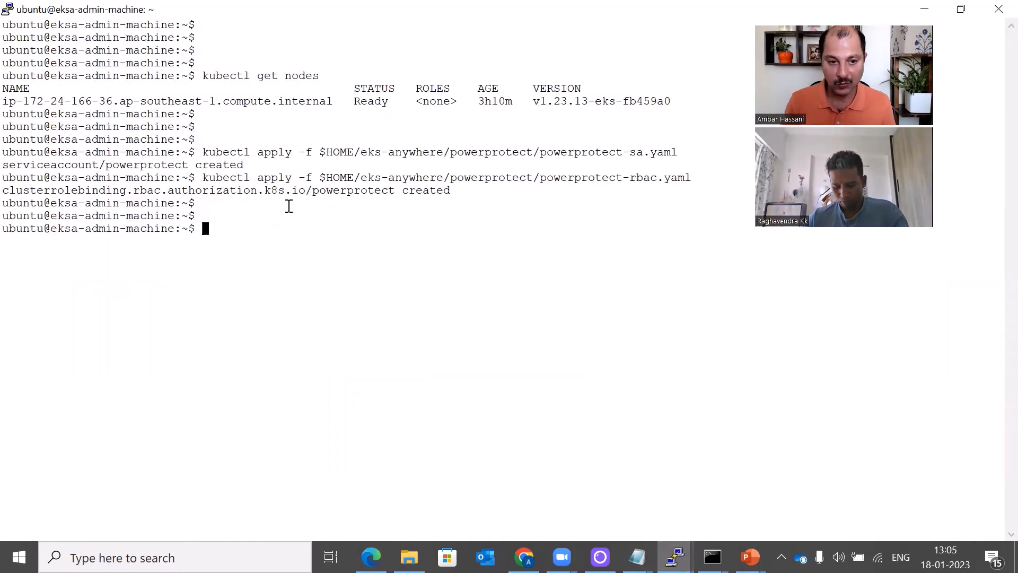
right_click(289, 206)
key("Return")
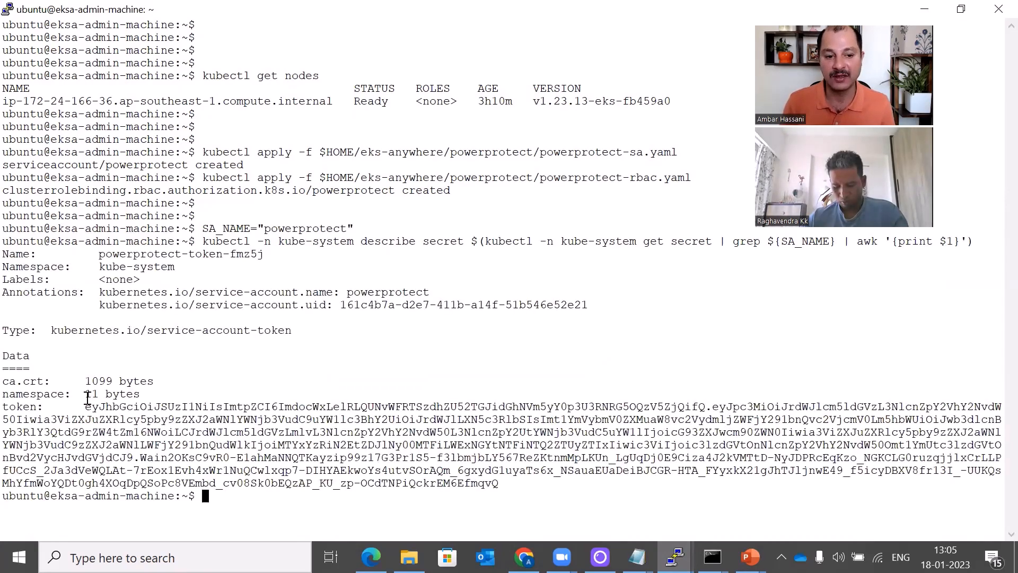
left_click_drag(88, 413, 498, 484)
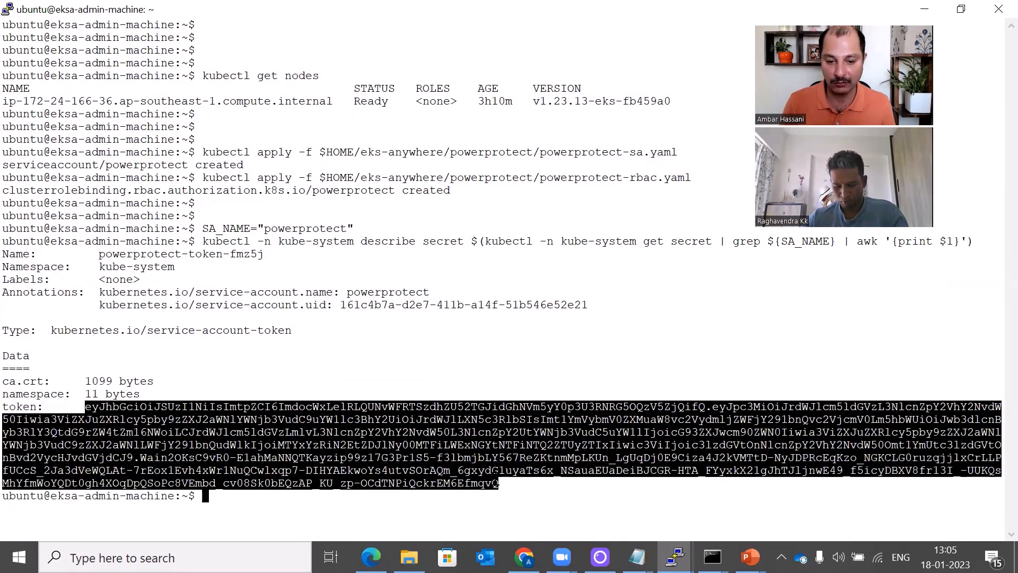
key("ctrl+c")
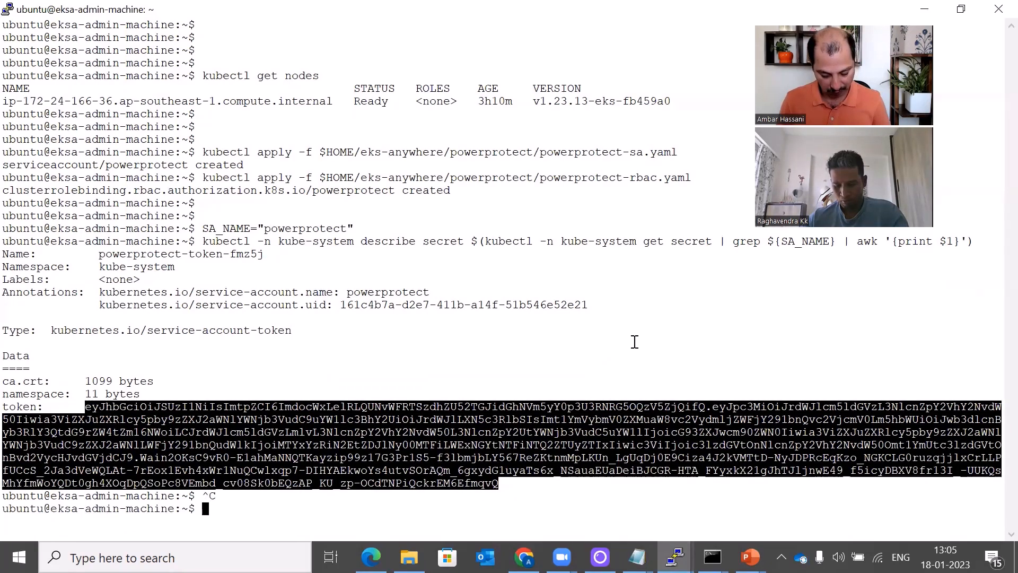
- Return to PowerProtect Data Manager in Chrome, paste the service account token into the c4-eks-aws-1 credential and save it
key("alt+Tab")
key("alt+Tab")
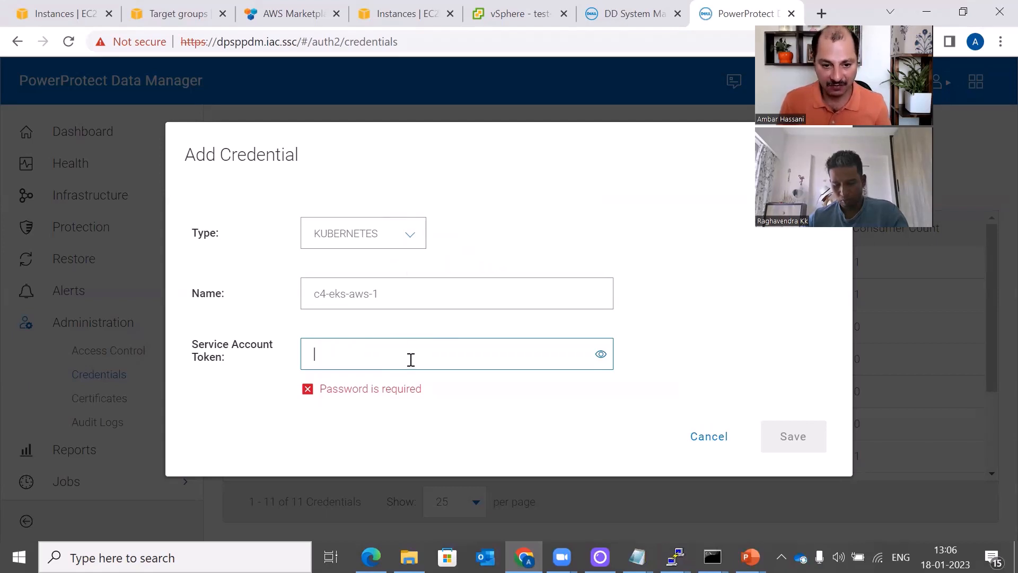
key("ctrl+v")
left_click(790, 423)
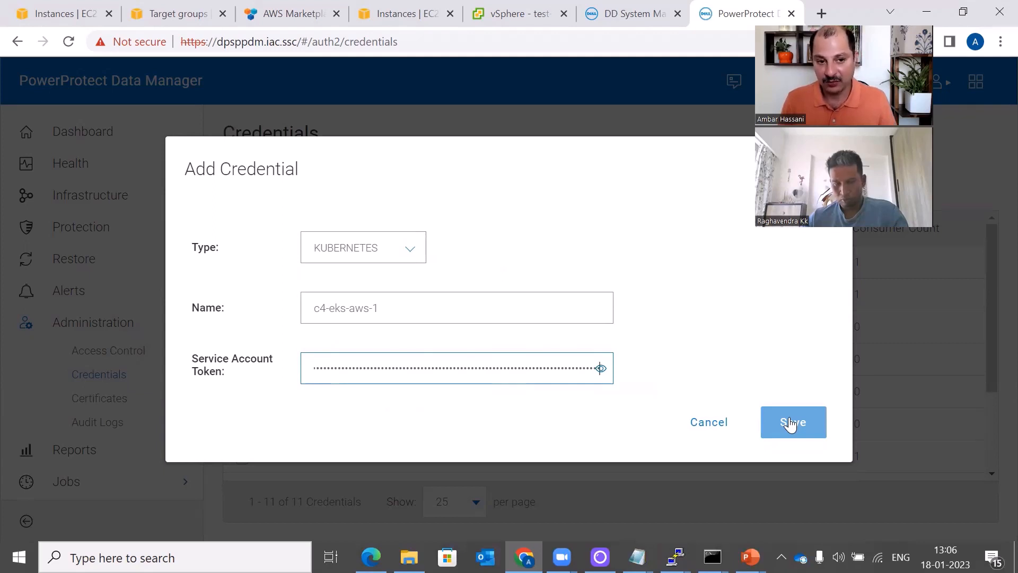
left_click(790, 423)
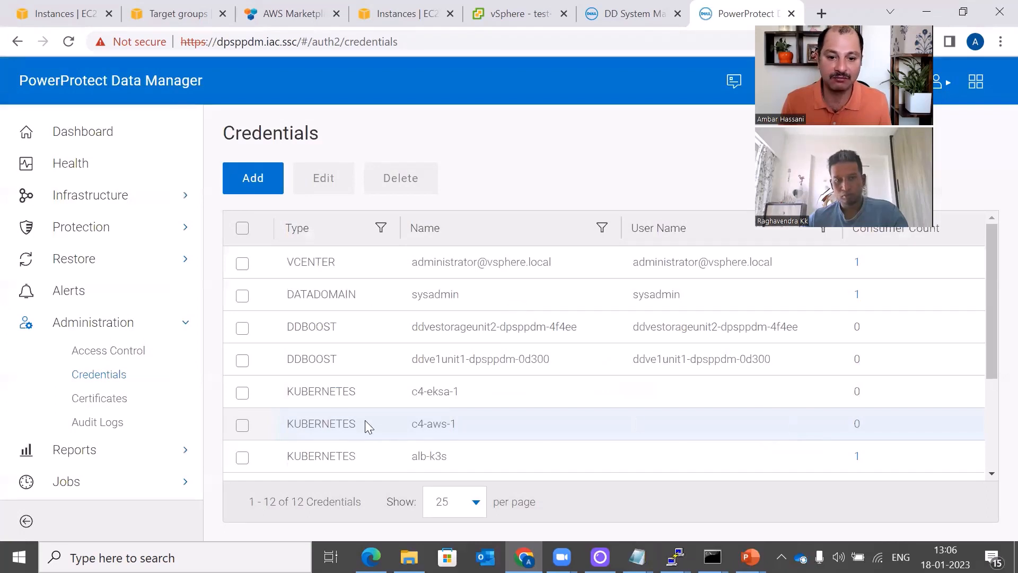
scroll(540, 381, "down", 3)
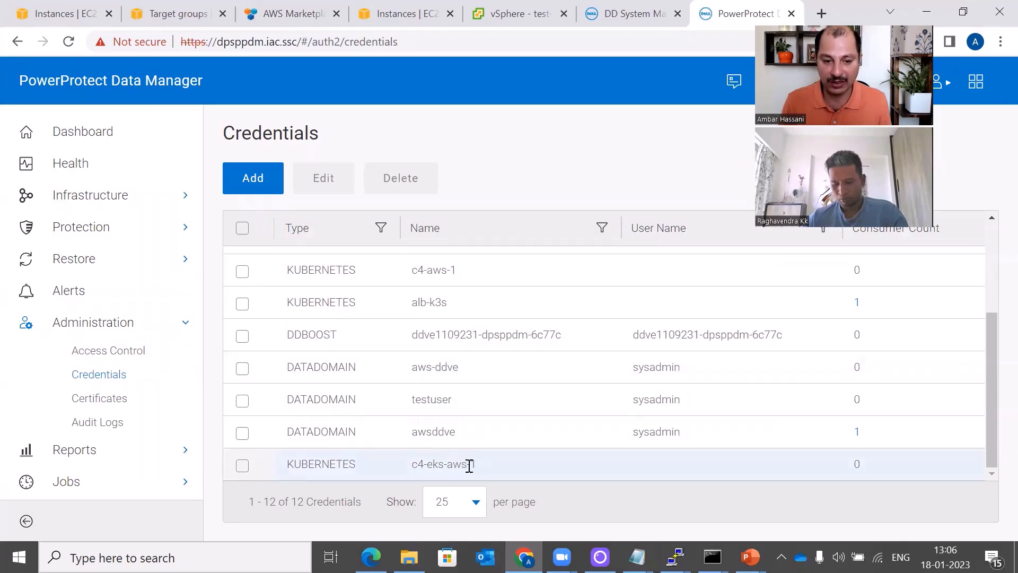
- Start another credential of type KUBERNETES, name it c4-eksa-v-1 and place the cursor in its Service Account Token field
left_click(267, 185)
left_click(369, 317)
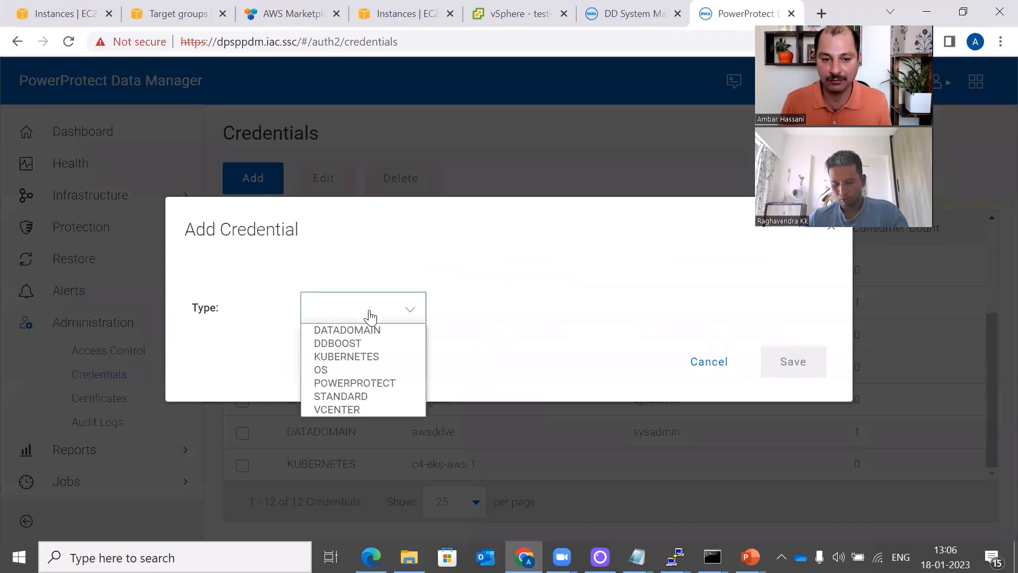
left_click(378, 356)
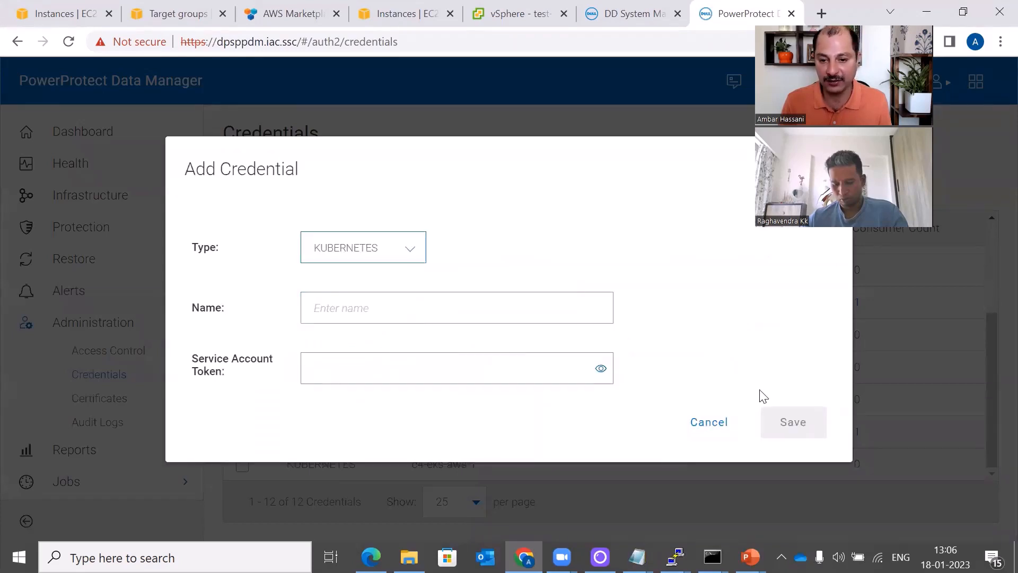
left_click(513, 312)
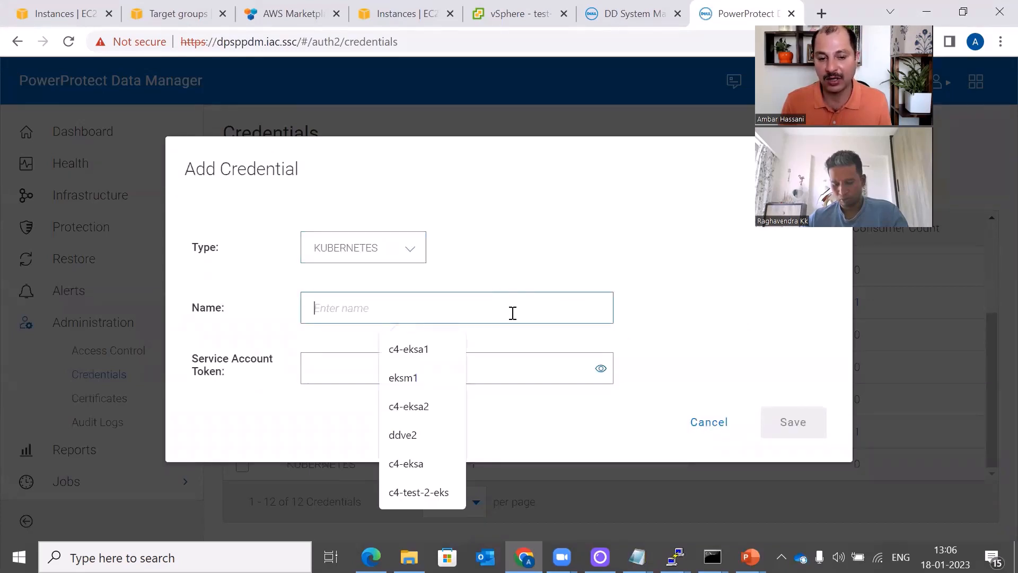
type("c4-")
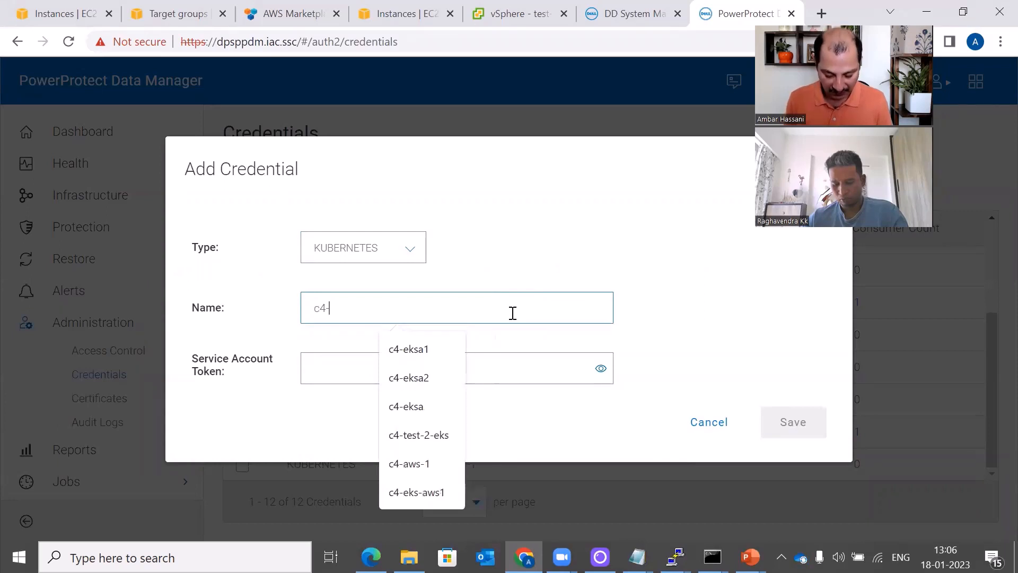
type("eksa-v-1")
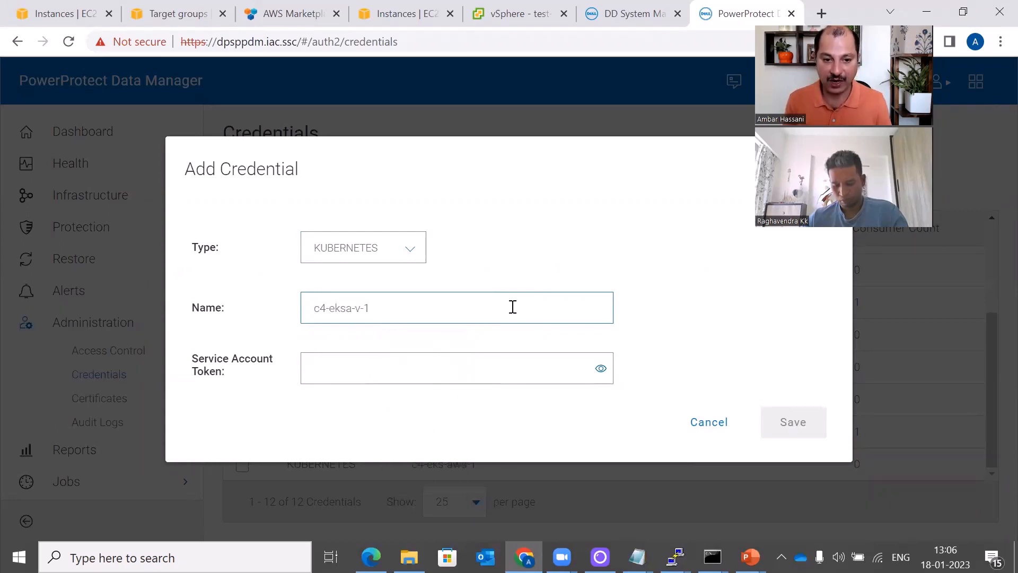
left_click(525, 363)
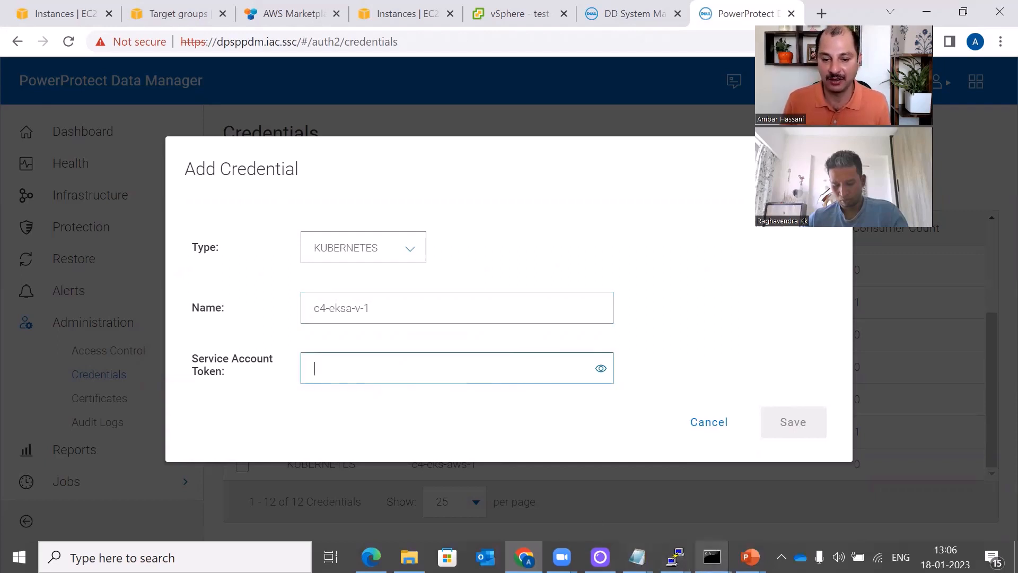
- Switch back to Edge and copy the "Generate SA token" commands again for the EKS Anywhere cluster
mouse_move(674, 556)
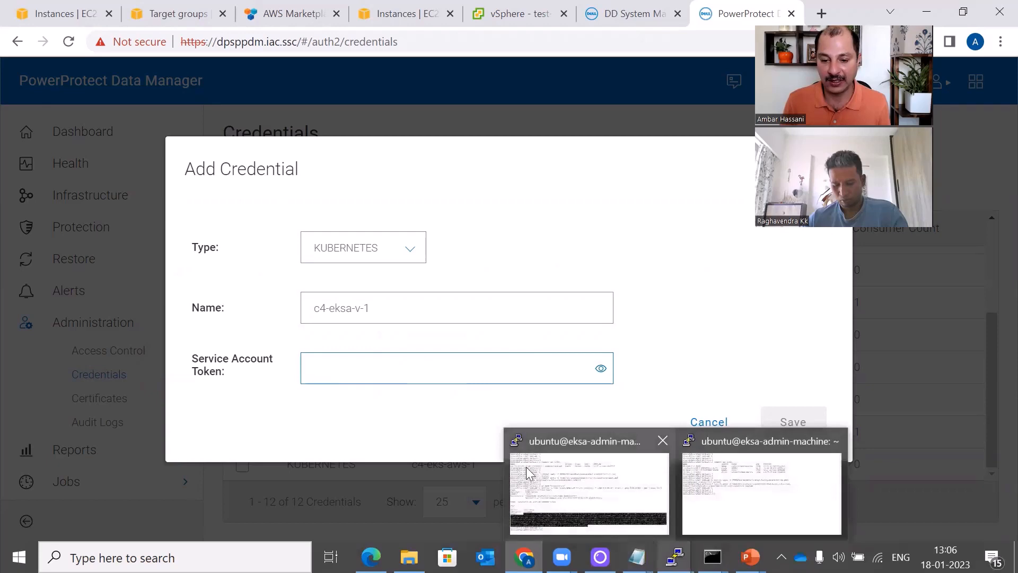
left_click(371, 557)
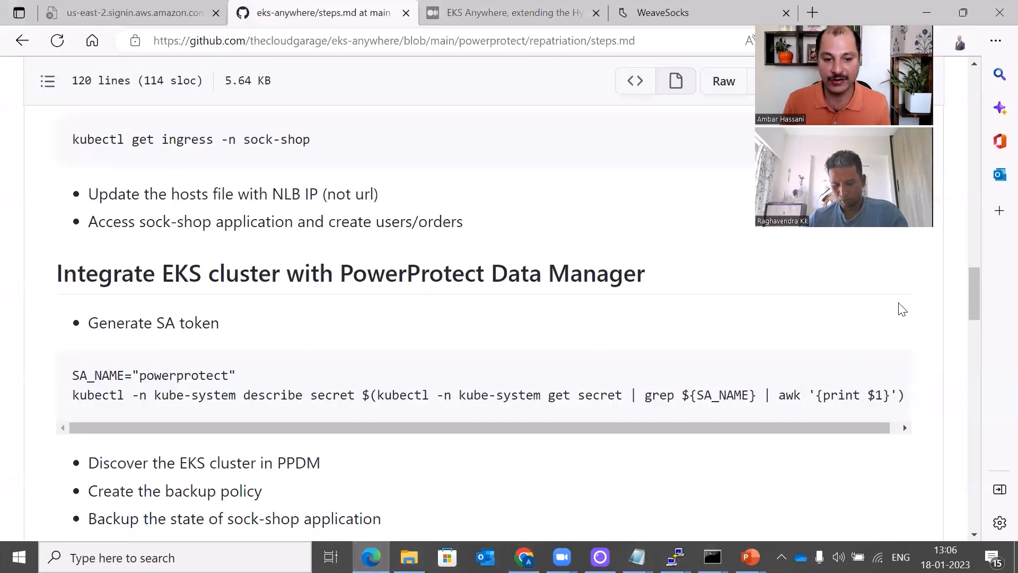
left_click(886, 381)
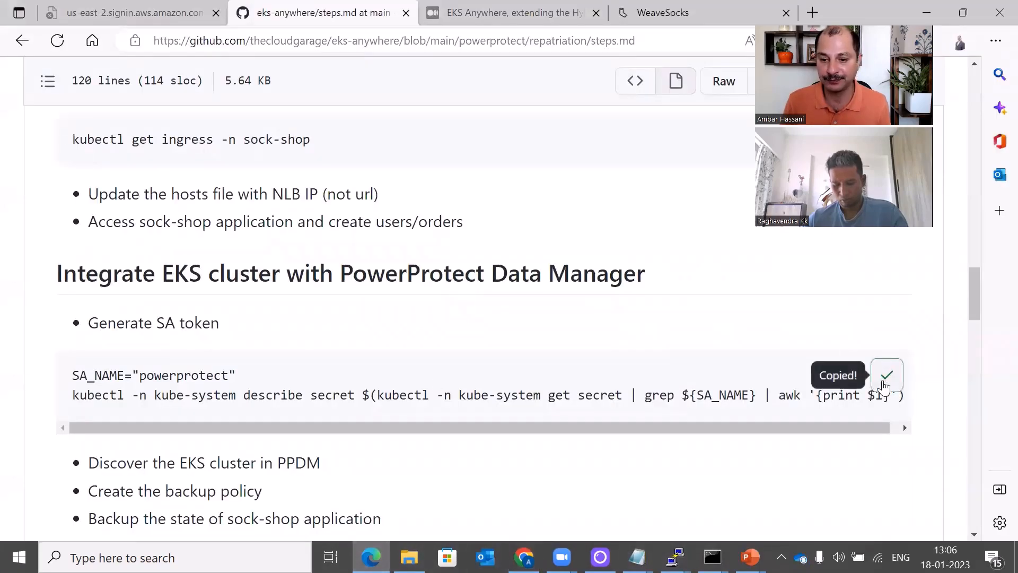
- Run the copied SA_NAME="powerprotect" and kubectl describe secret commands in the c4-eksa-v-1 cluster's PuTTY session
key("alt+Tab")
key("alt+Tab")
key("alt+Tab")
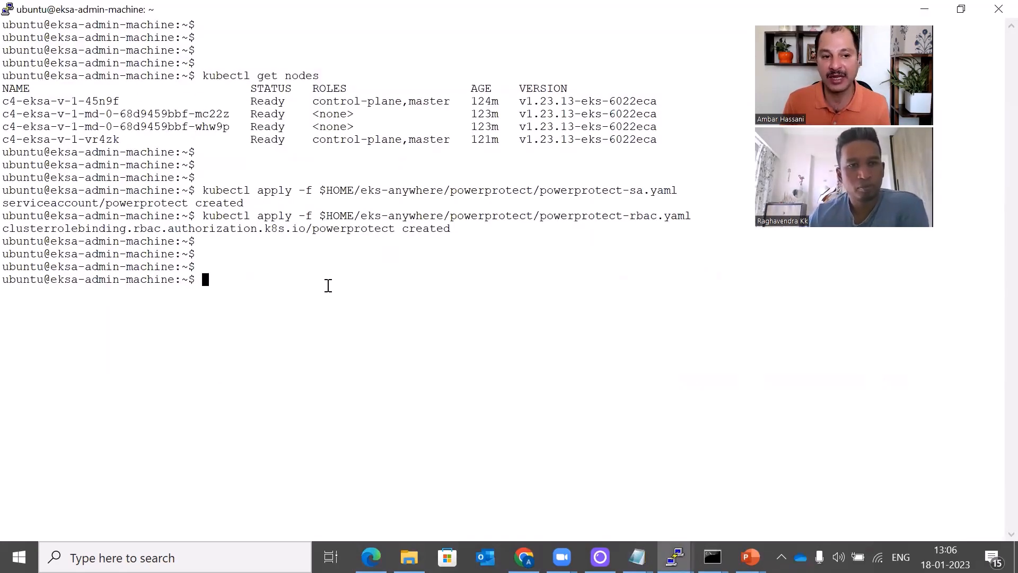
right_click(327, 287)
key("Return")
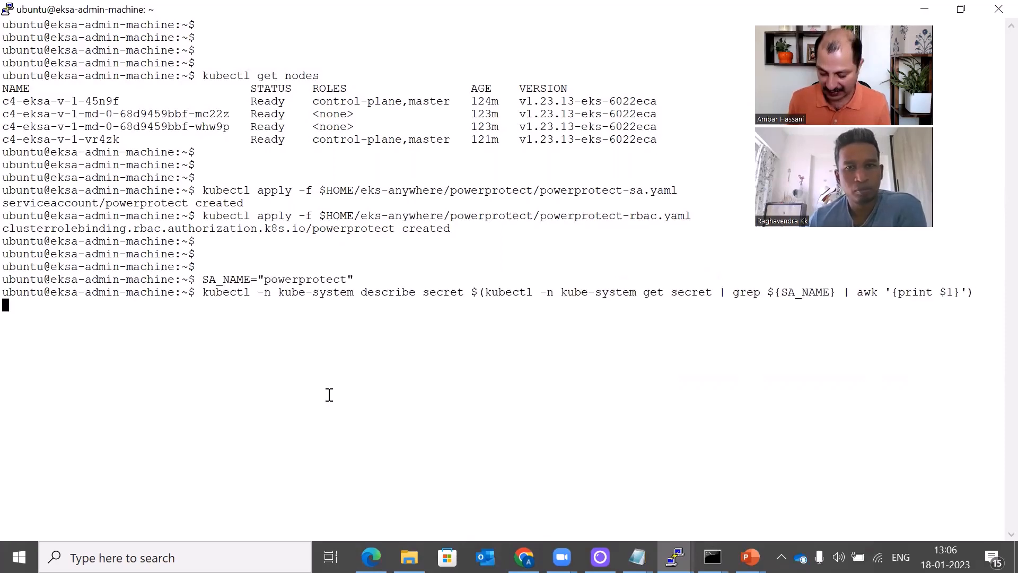
- Select the complete service account token in the c4-eksa-v-1 cluster's output to copy it
left_click_drag(86, 419, 519, 500)
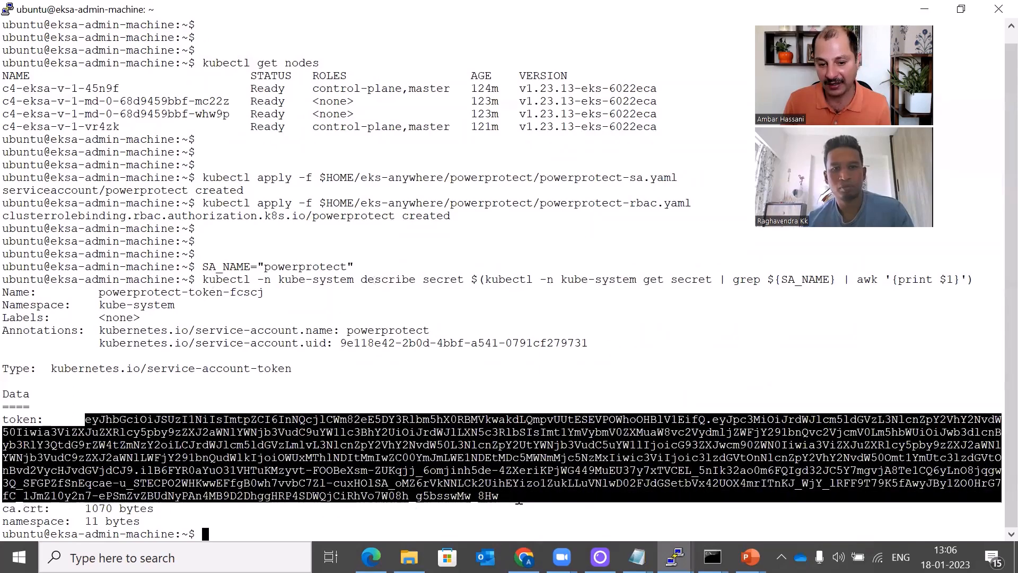
left_click(88, 418)
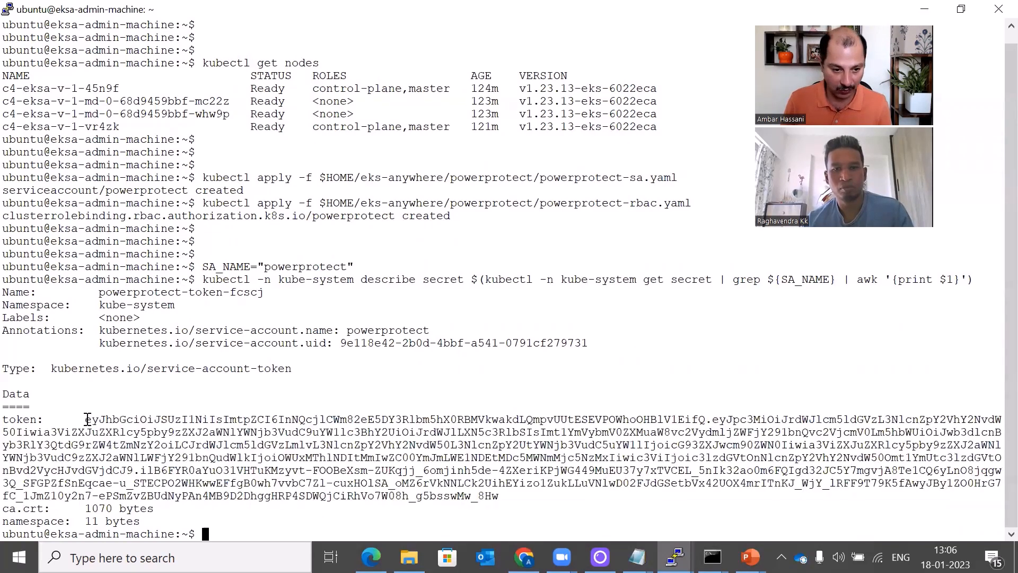
left_click_drag(88, 419, 491, 495)
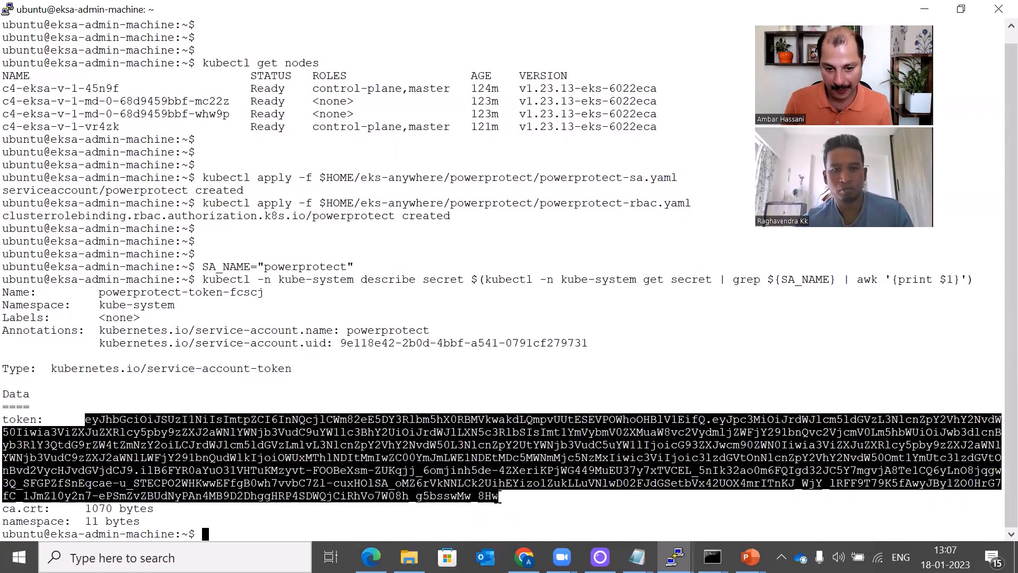
- Switch back to Chrome, paste the copied token into the c4-eksa-v-1 credential's Service Account Token field, and save the credential
key("ctrl+c")
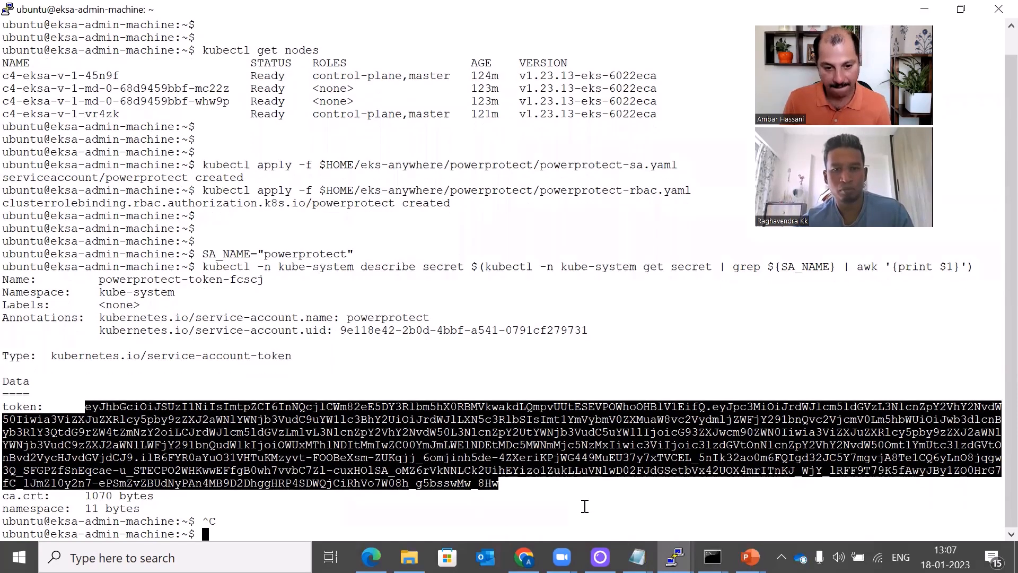
key("alt+Tab")
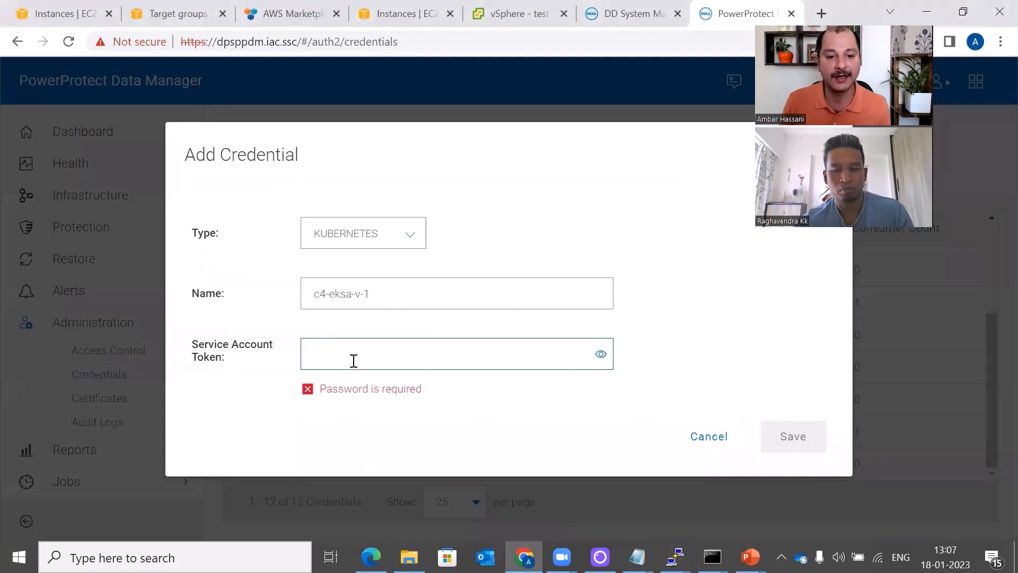
key("ctrl+v")
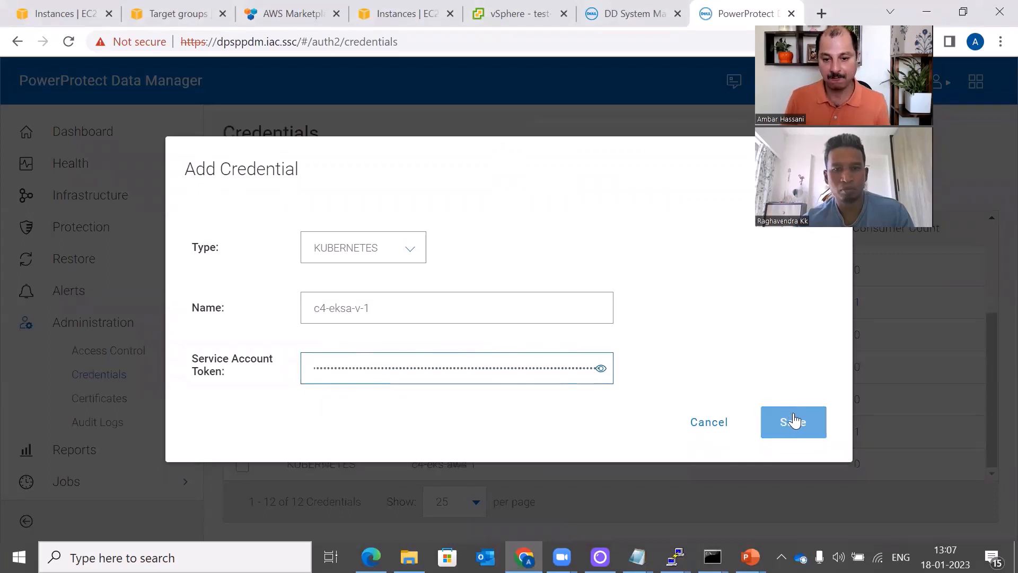
left_click(792, 432)
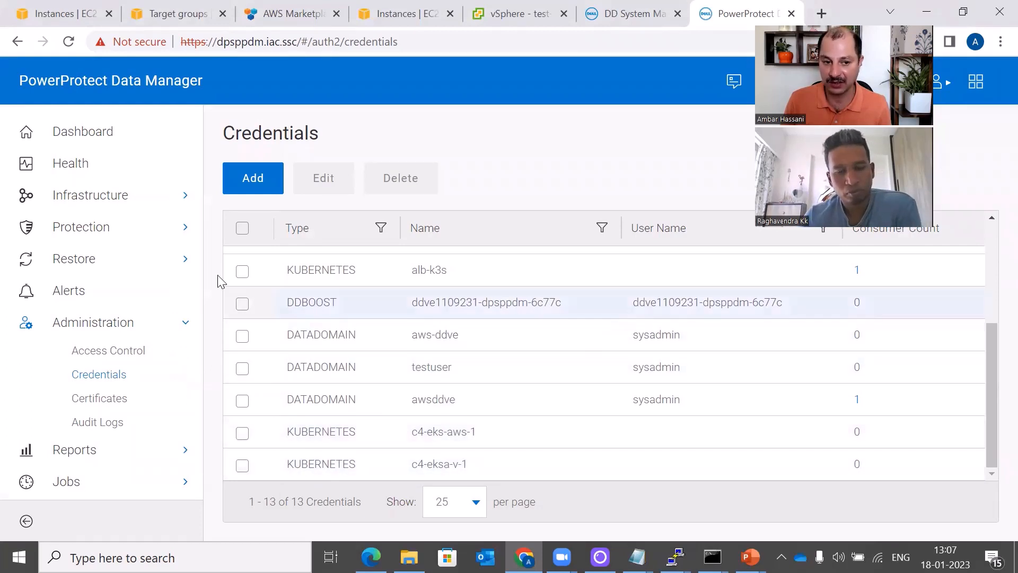
- Open the Kubernetes asset sources under Infrastructure and start adding a new Kubernetes cluster
left_click(99, 198)
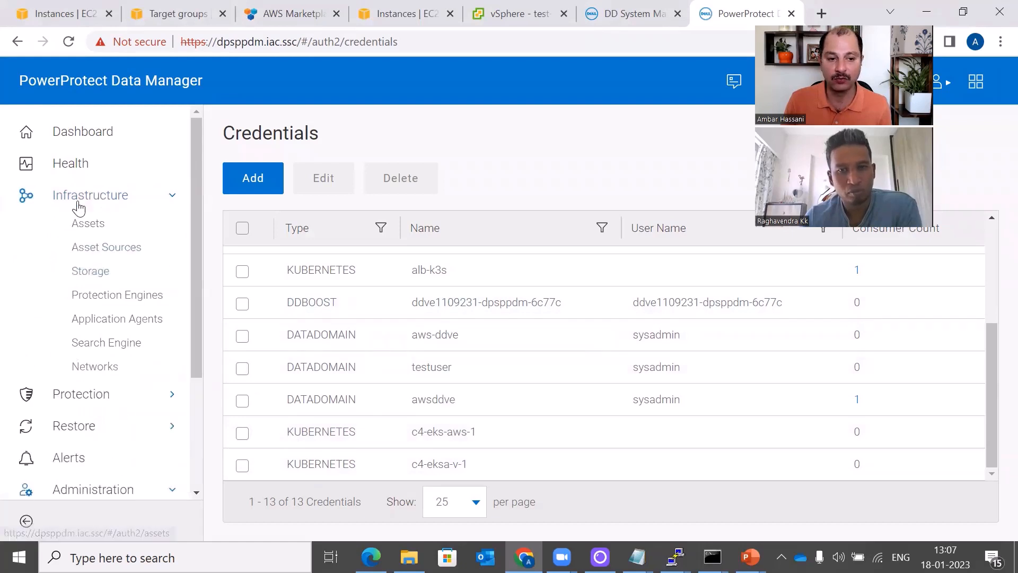
left_click(109, 258)
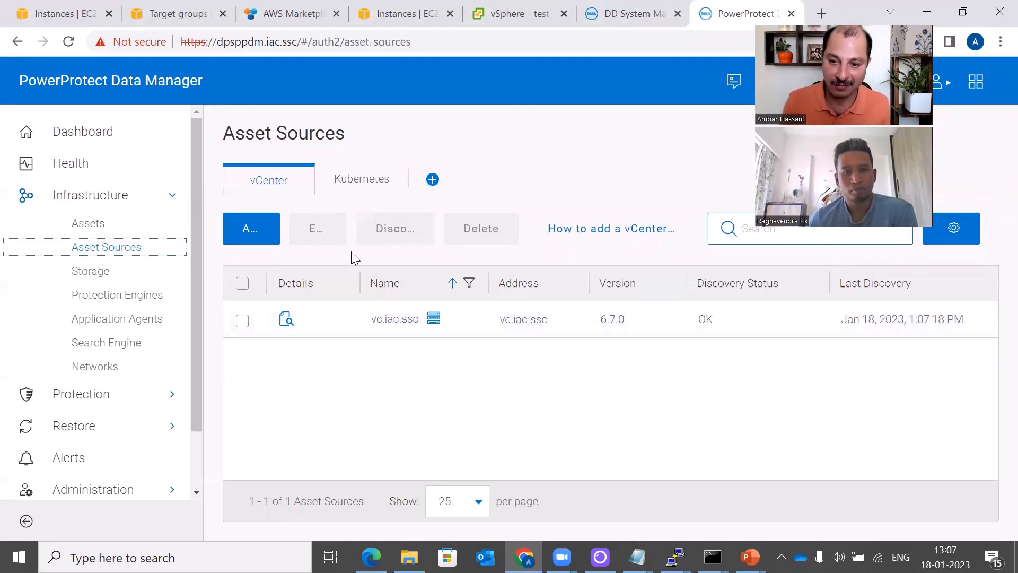
left_click(366, 183)
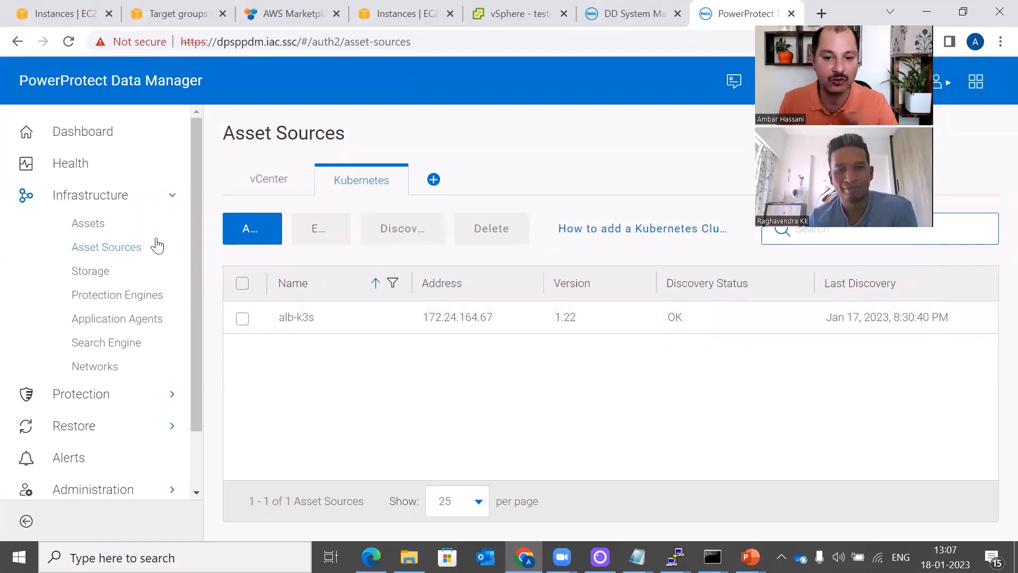
left_click(253, 227)
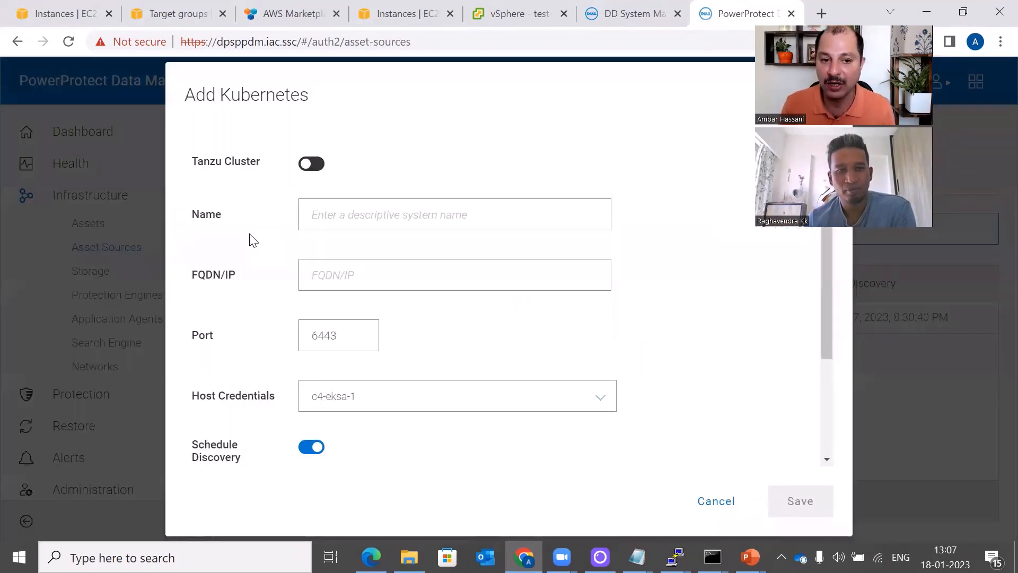
- Name the new Kubernetes asset source c4-eksa-1 and place the cursor in its FQDN/IP field
left_click(343, 210)
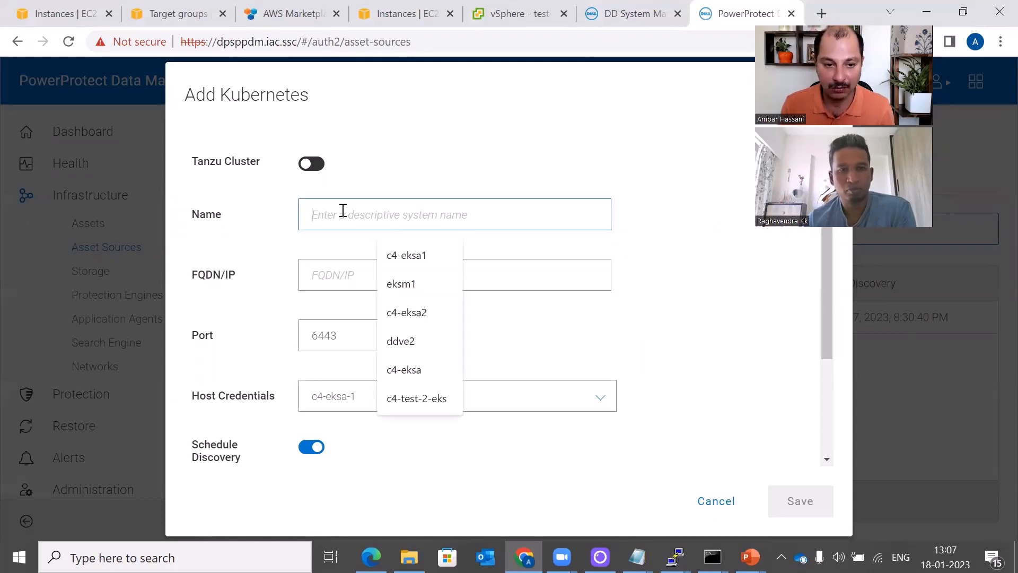
type("c4-")
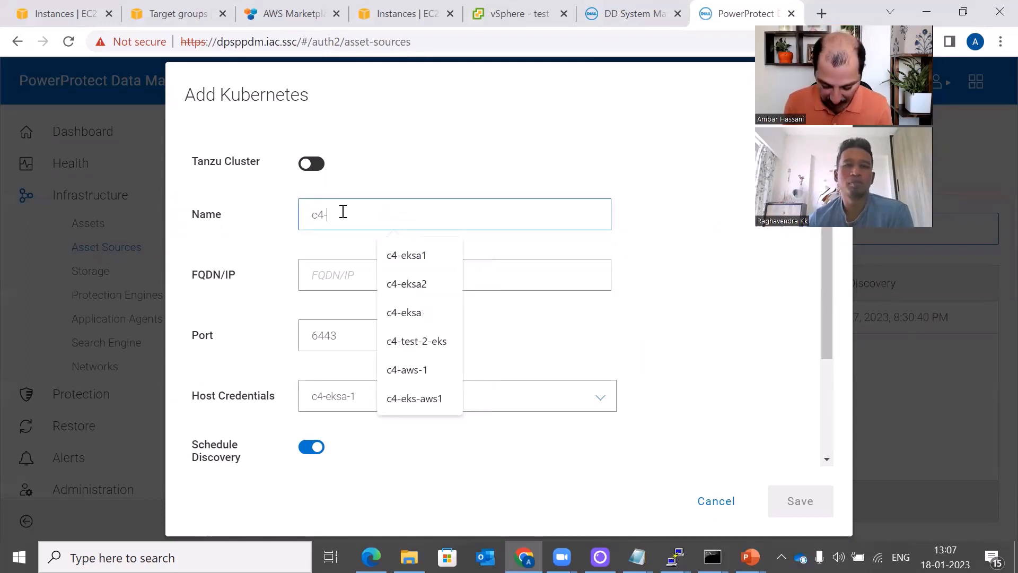
type("eksa")
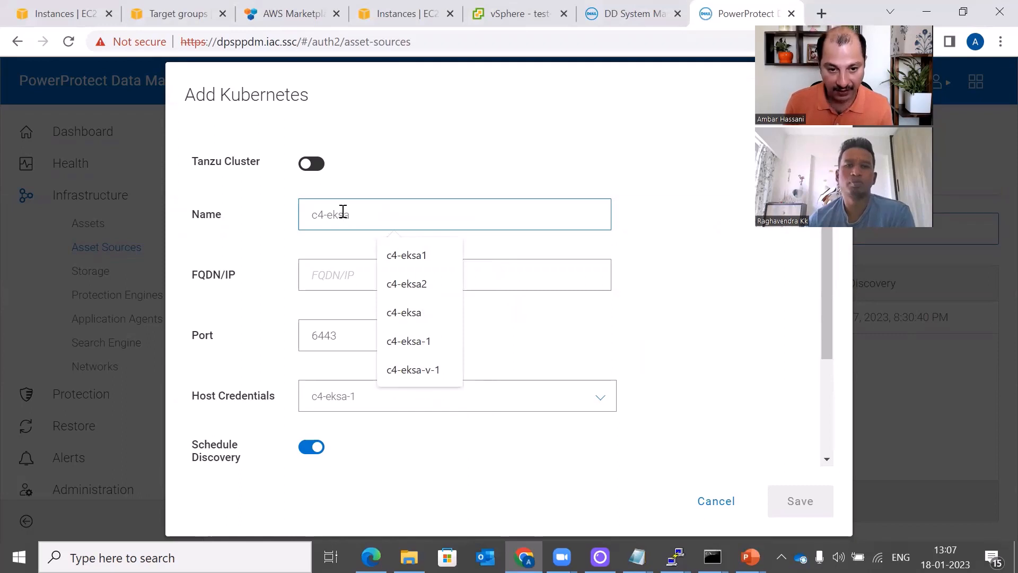
type("-1")
left_click(413, 274)
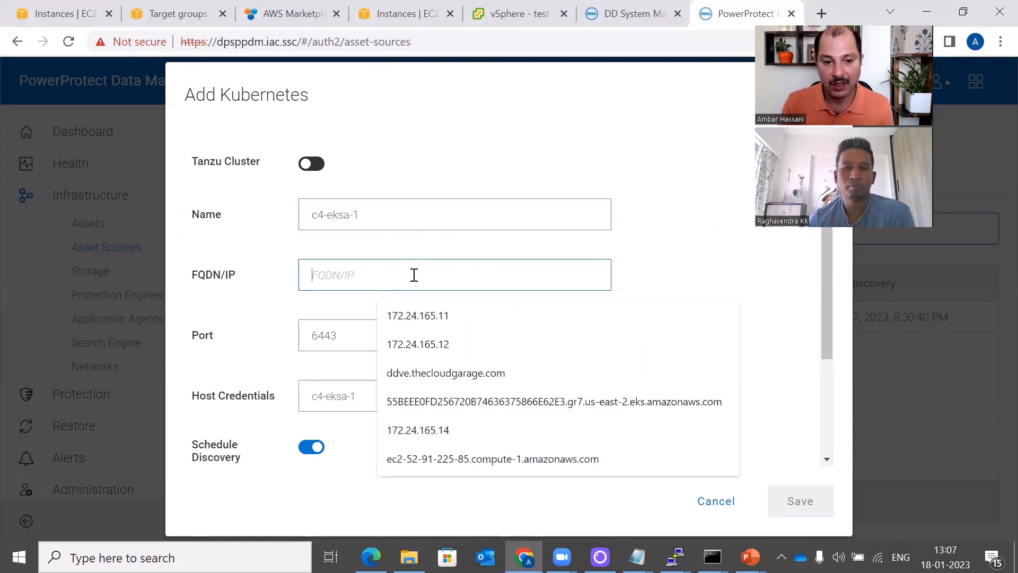
left_click(269, 275)
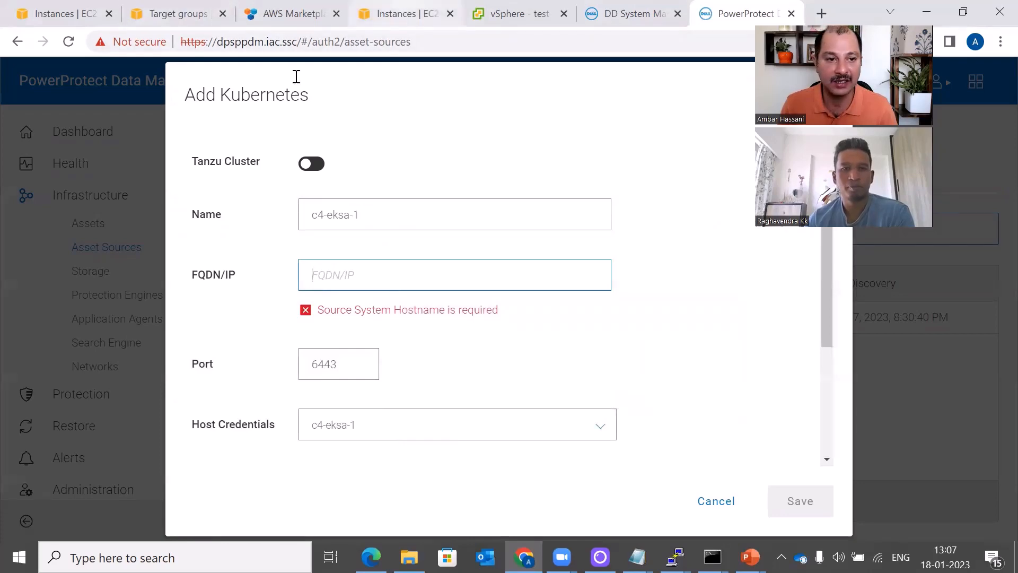
- In the AWS console, search for "eks", open Elastic Kubernetes Service and view the c4-eks-aws-1 cluster's details
left_click(401, 14)
left_click(246, 77)
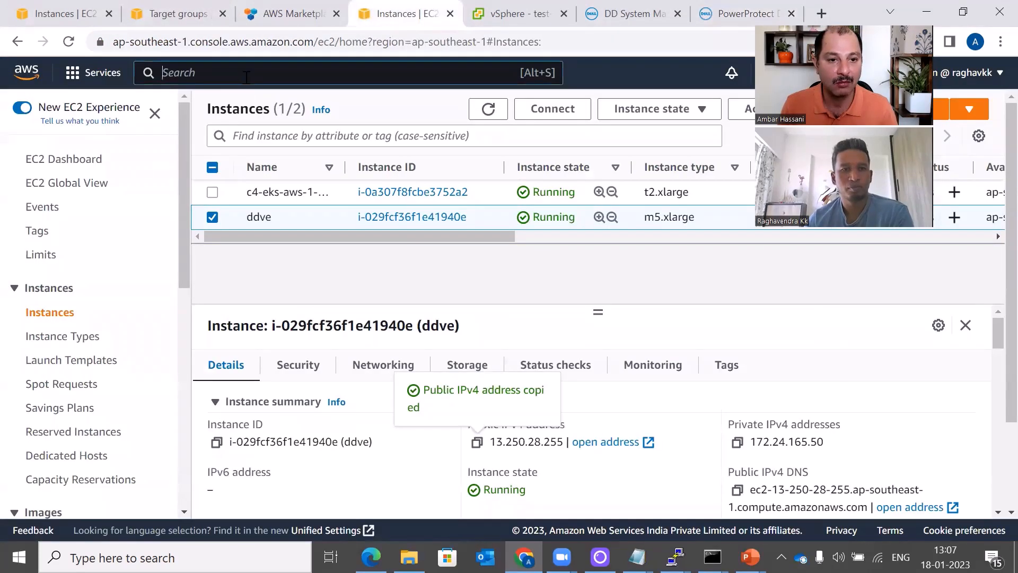
type("eks")
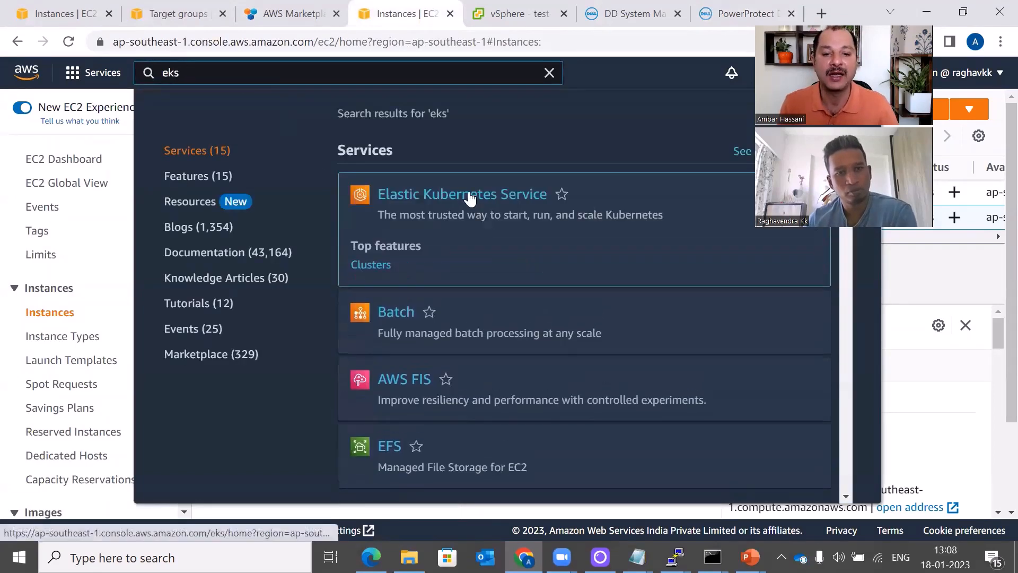
left_click(469, 195)
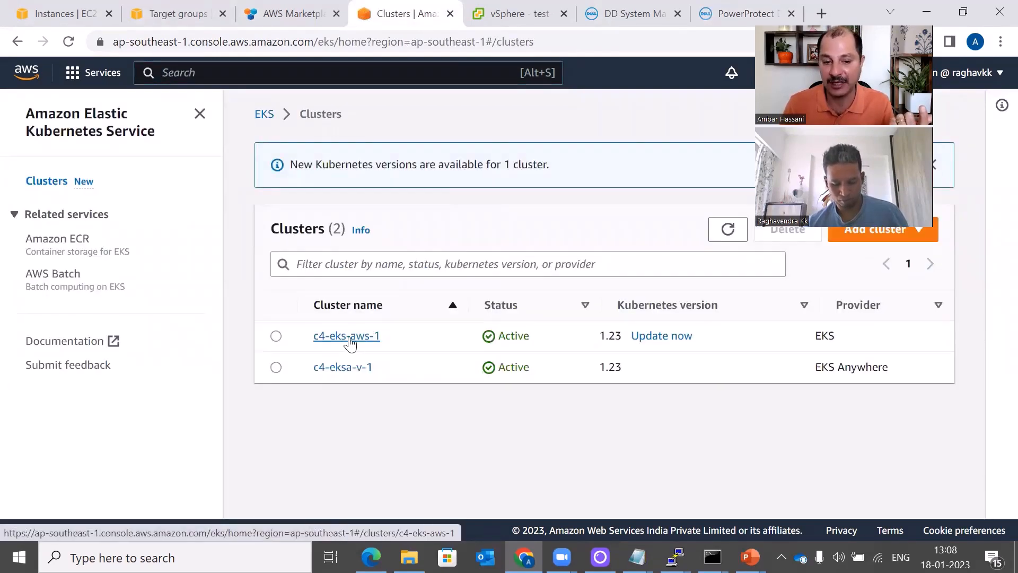
left_click(349, 337)
scroll(386, 350, "down", 5)
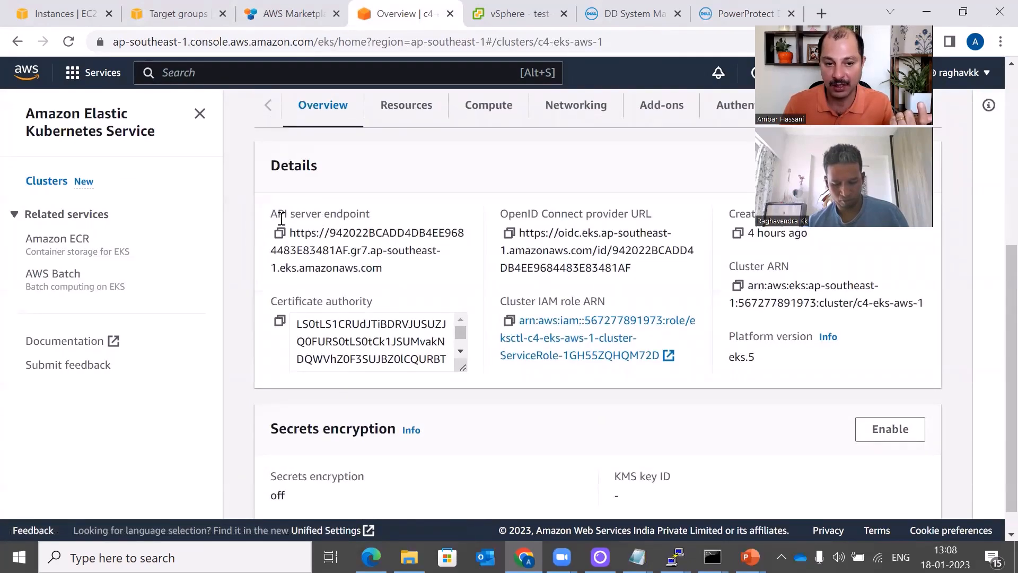
scroll(423, 239, "up", 2)
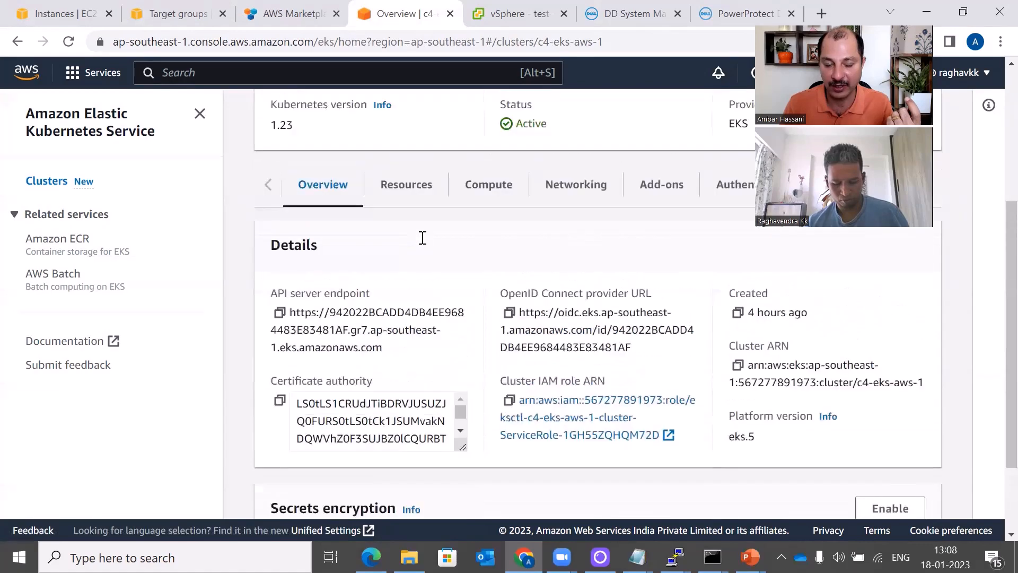
scroll(424, 244, "down", 2)
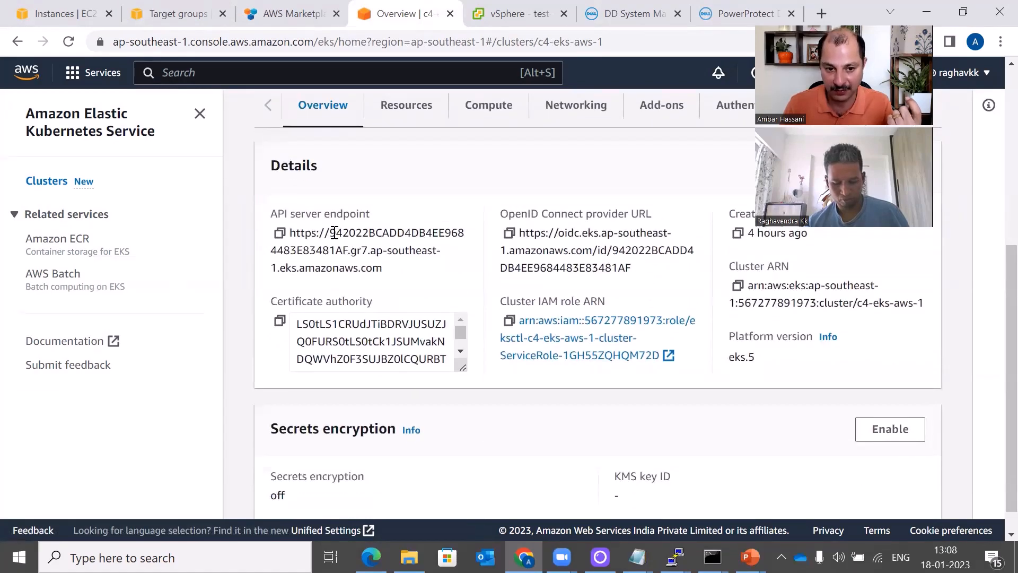
left_click_drag(332, 232, 381, 266)
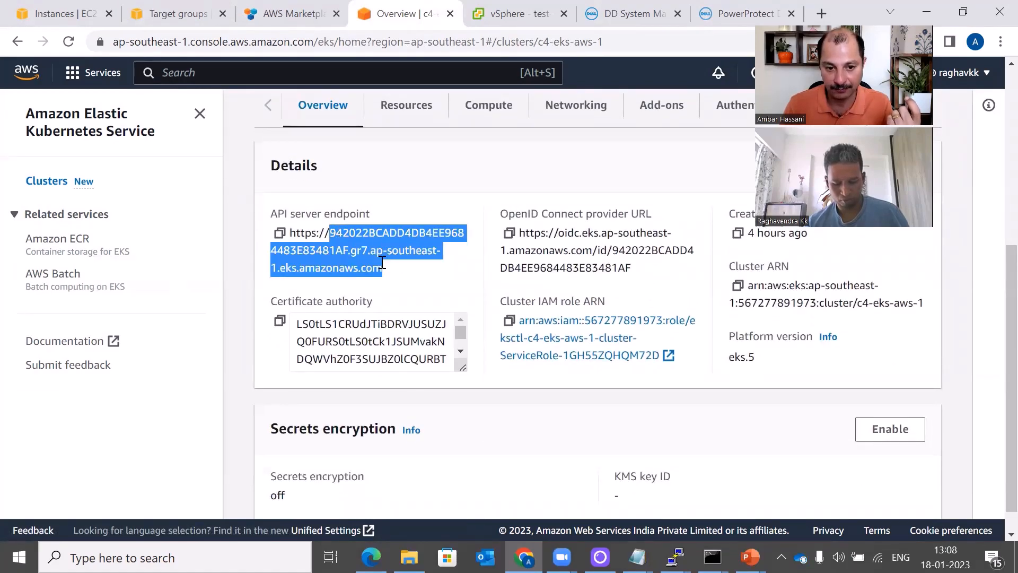
key("ctrl+c")
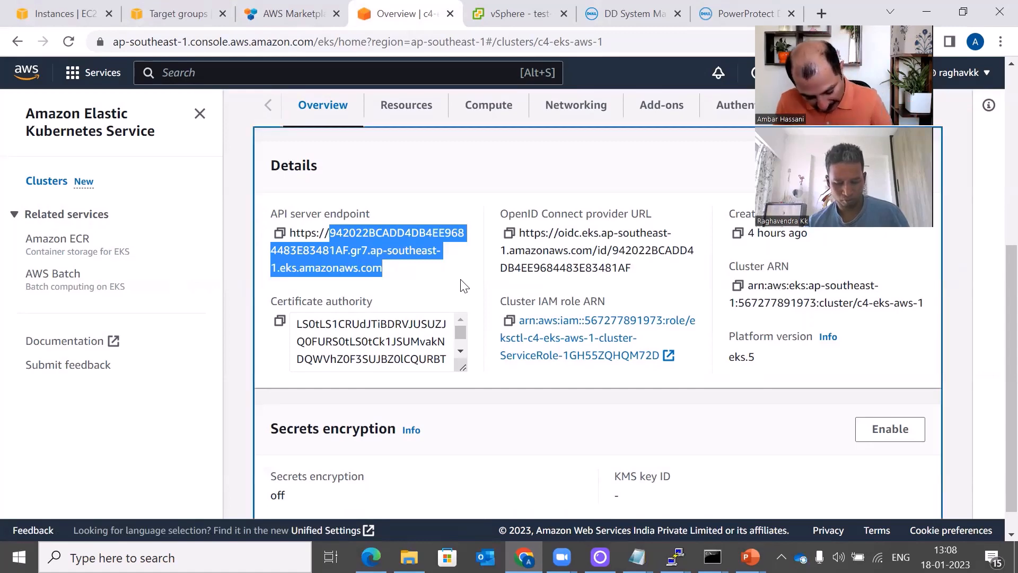
- Return to PowerProtect Data Manager and paste the copied API server endpoint as the Kubernetes cluster's FQDN/IP
key("alt+Tab")
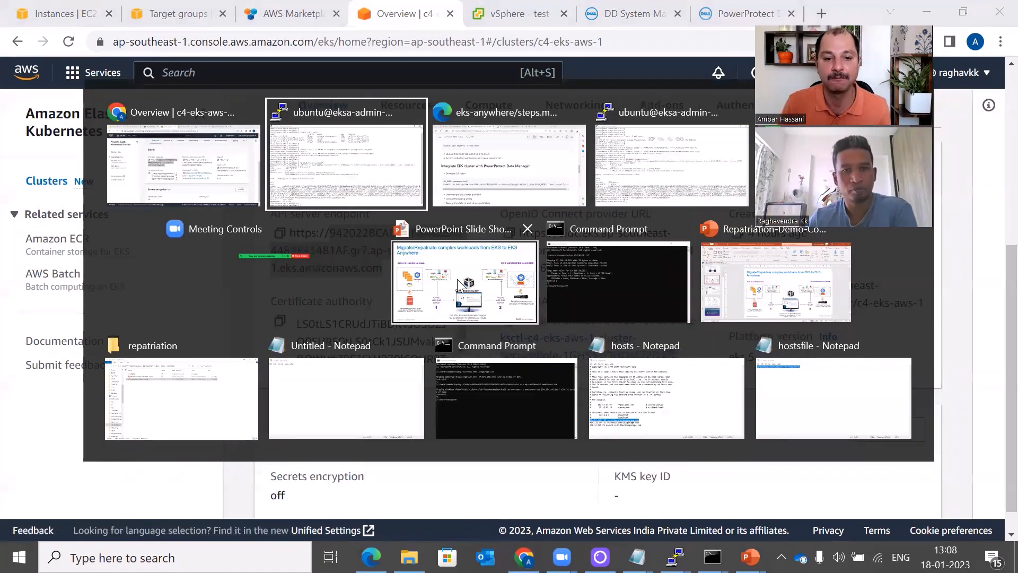
key("alt+Tab")
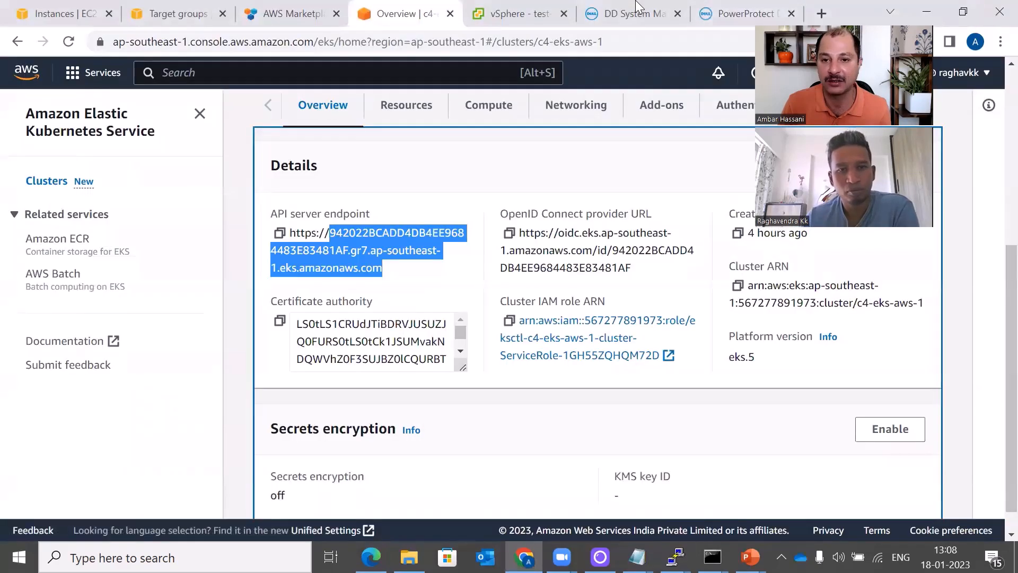
left_click(745, 14)
left_click(470, 281)
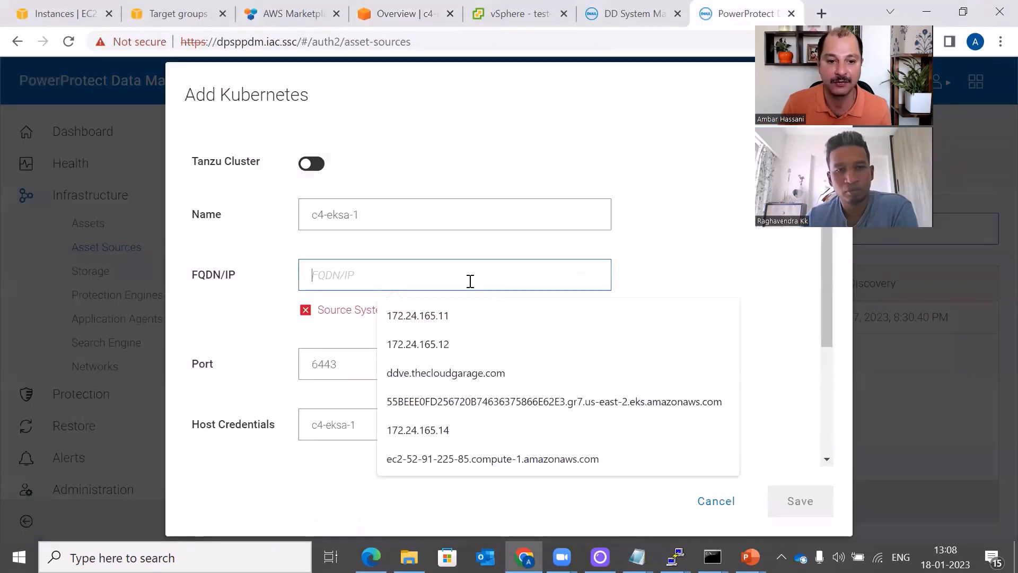
key("ctrl+v")
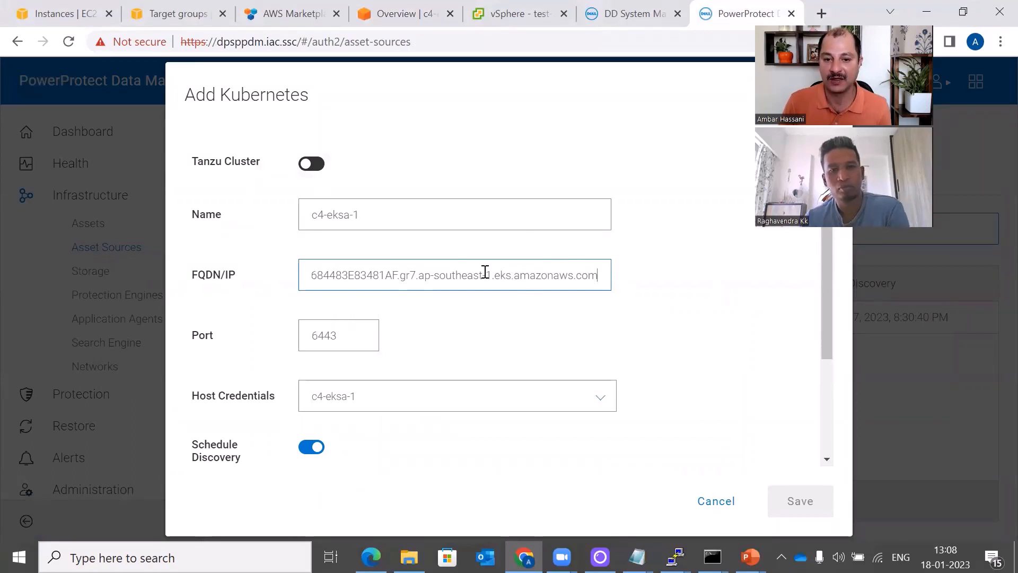
- Set the Kubernetes asset source's port to 443
left_click(320, 335)
key("BackSpace")
left_click(501, 332)
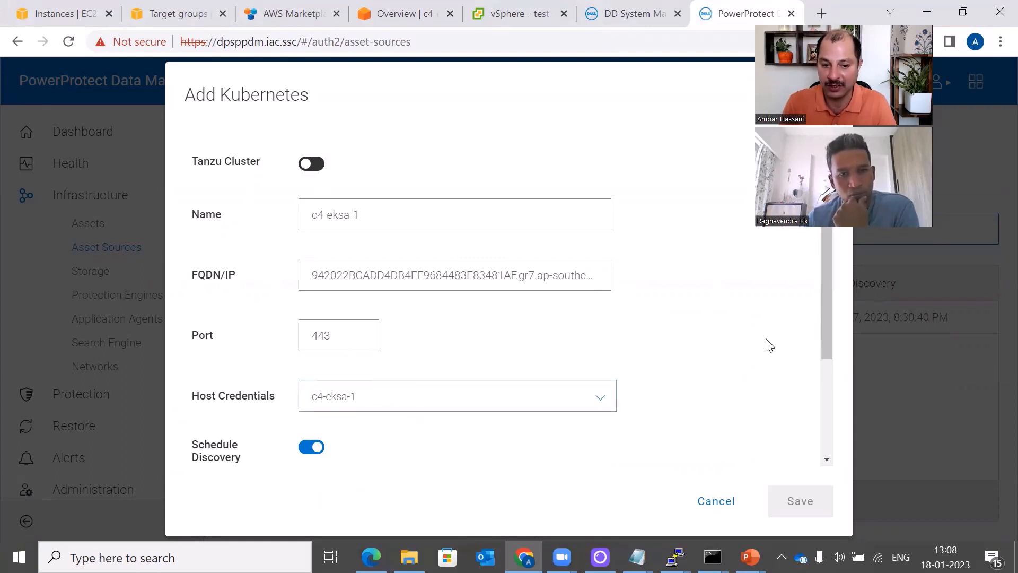
- Expand the Advanced Options of the Add Kubernetes form and place the cursor in the Root Certificate field
left_click_drag(822, 331, 826, 368)
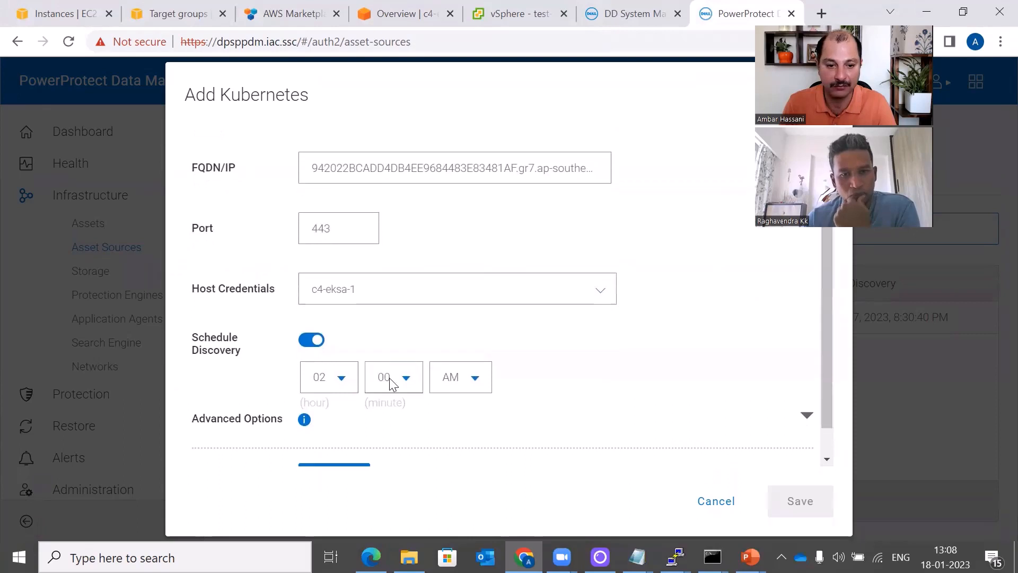
scroll(374, 365, "down", 1)
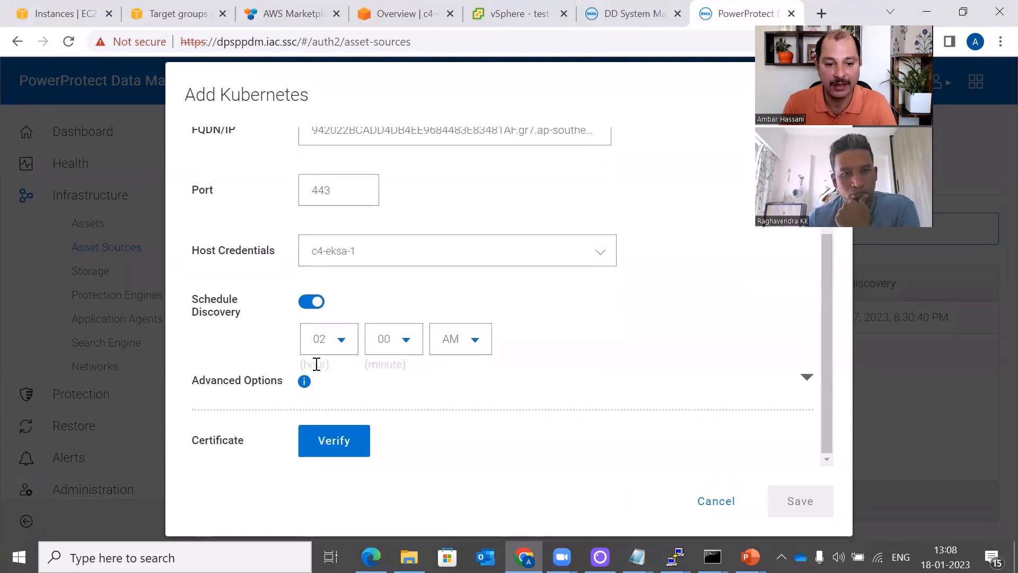
left_click(808, 378)
left_click_drag(830, 271, 828, 367)
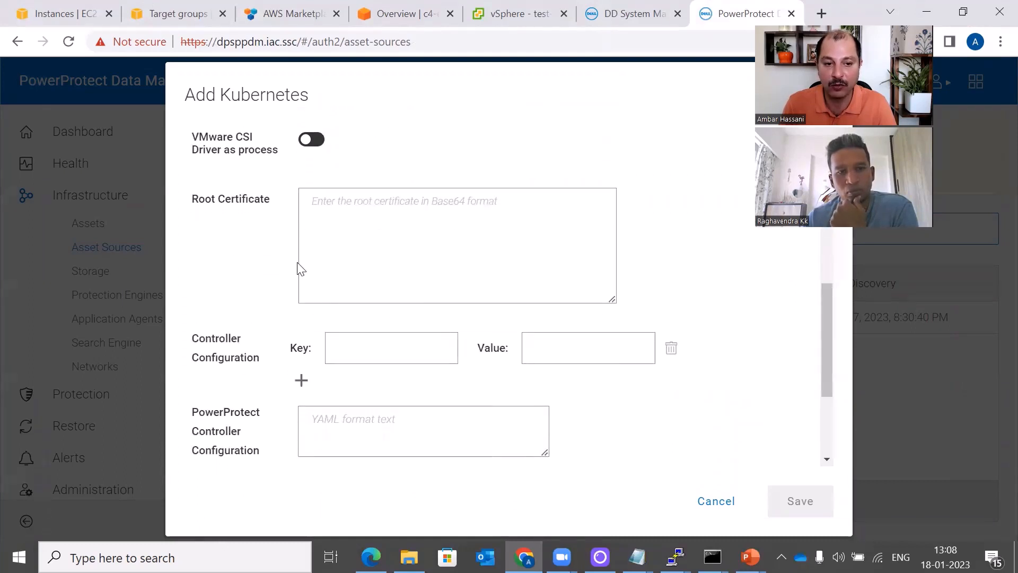
left_click(353, 211)
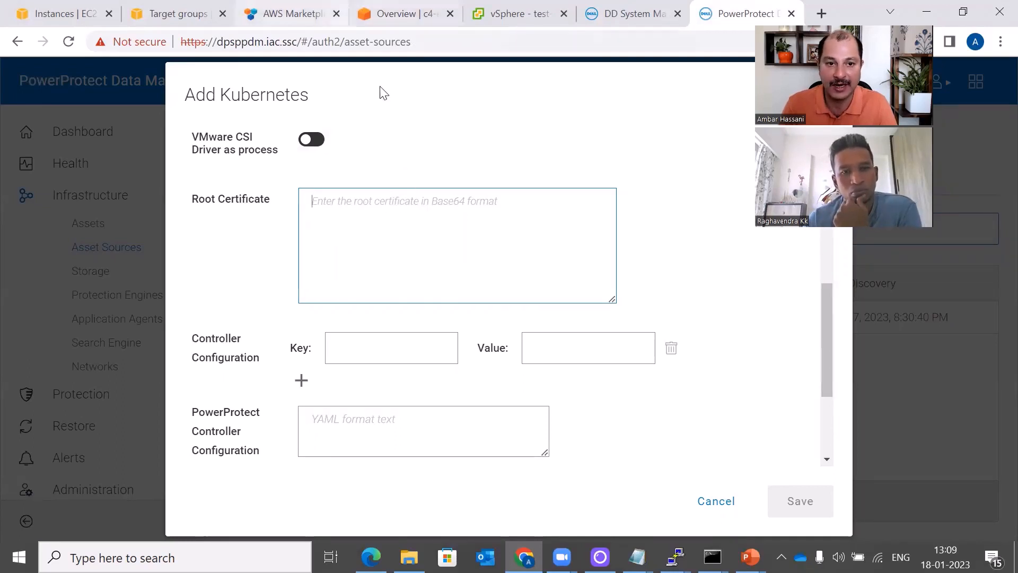
- Return to the c4-eks-aws-1 details in the AWS console and copy the cluster's certificate authority data
left_click(402, 13)
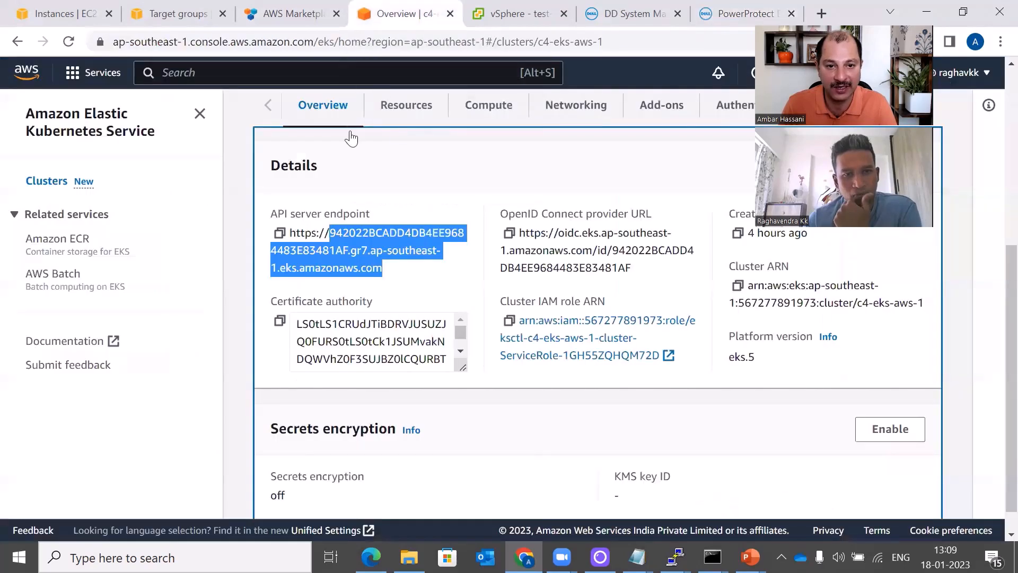
left_click_drag(272, 304, 382, 302)
left_click(393, 297)
left_click(280, 322)
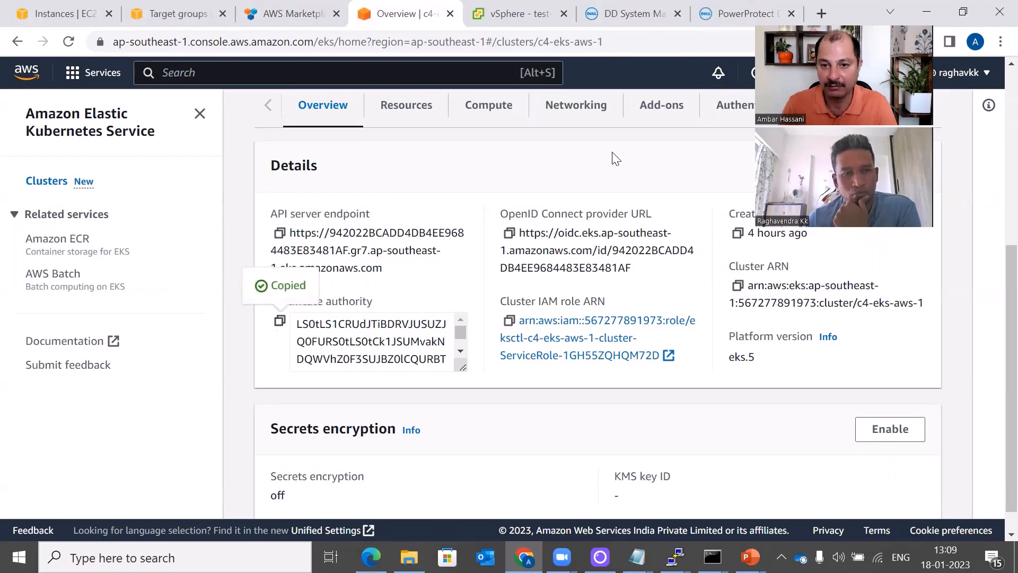
- Paste the copied certificate authority data into the Root Certificate field of the Add Kubernetes form in PowerProtect Data Manager
left_click(748, 13)
left_click(327, 242)
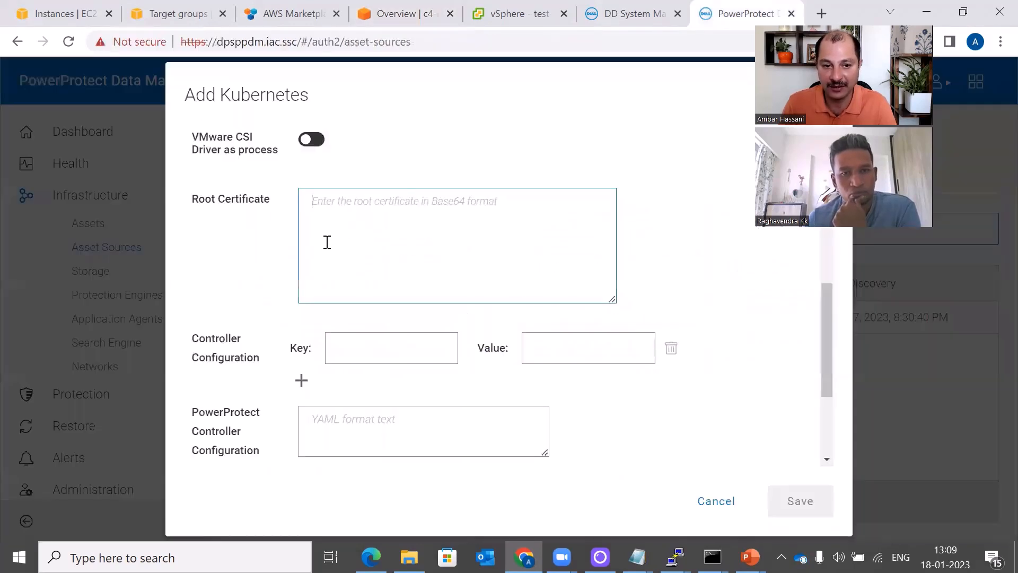
key("ctrl+v")
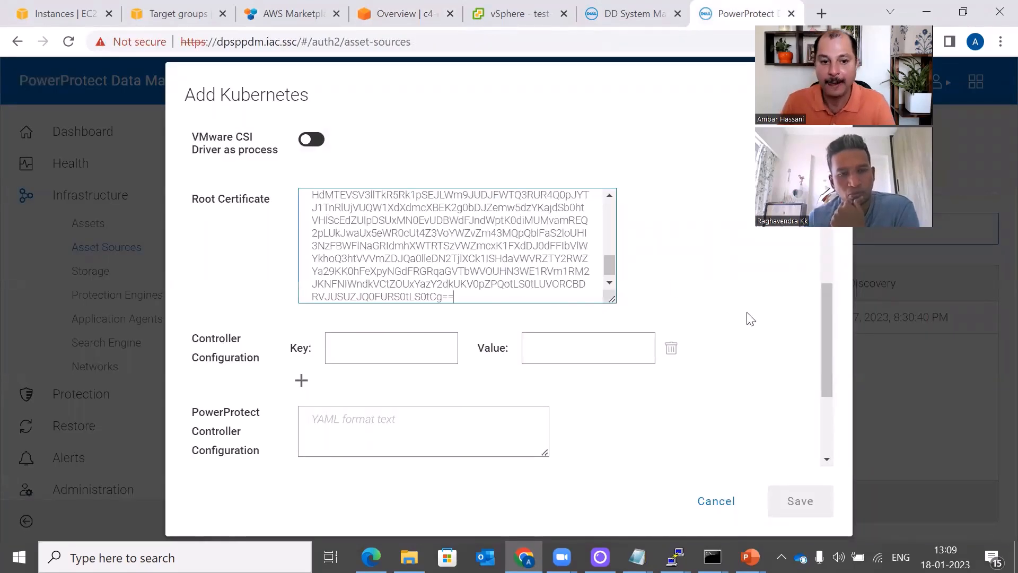
scroll(745, 324, "down", 3)
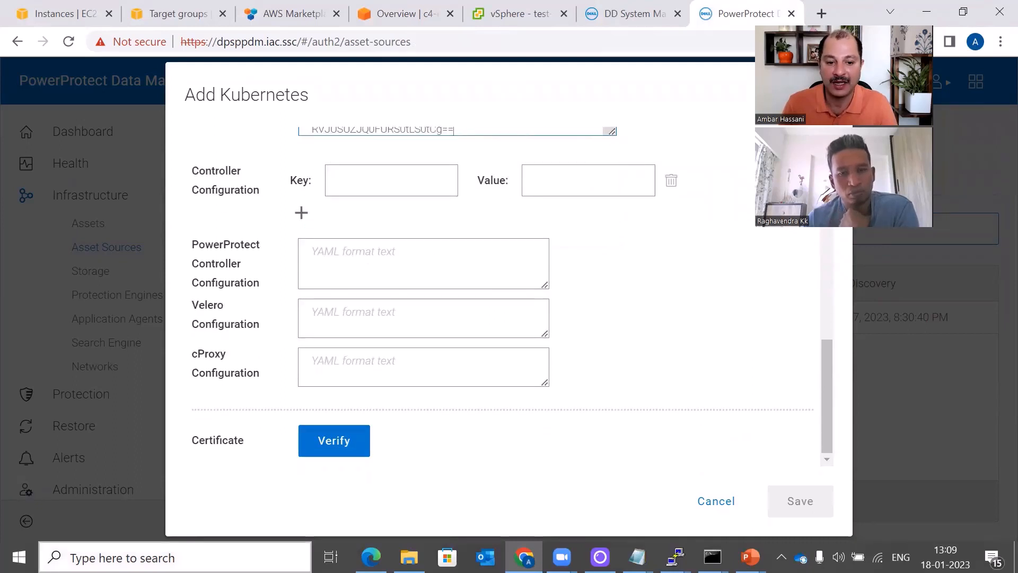
- Verify the cluster's certificate, review the Add Kubernetes form and try to save the asset source with the c4-eksa-1 name and credentials
left_click(306, 453)
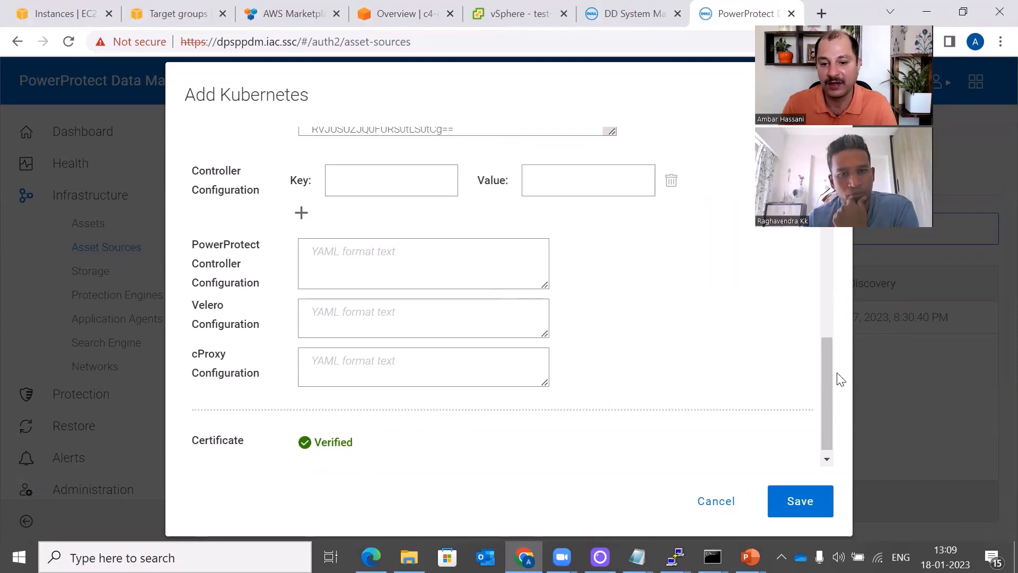
left_click_drag(828, 383, 827, 236)
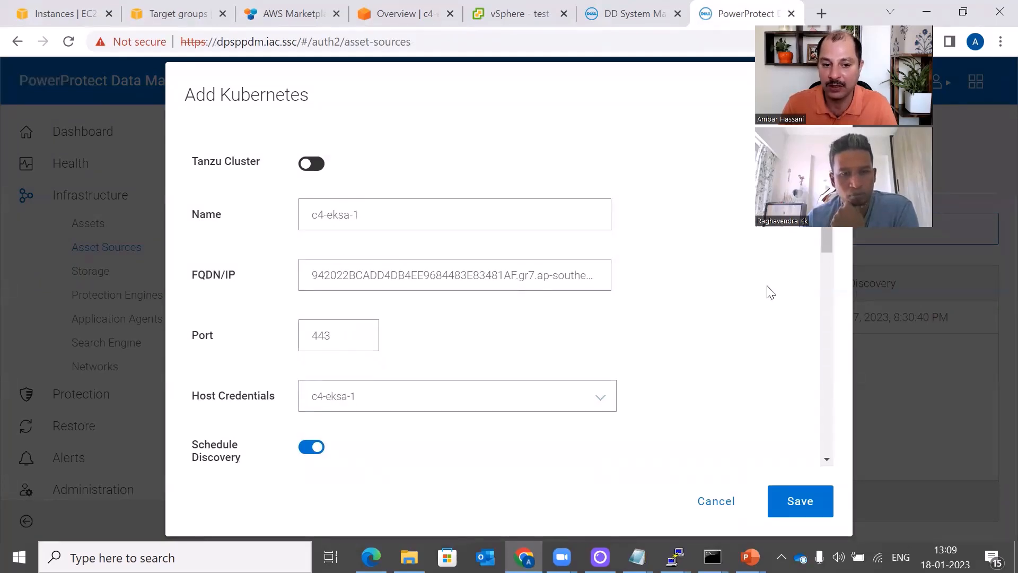
scroll(793, 275, "down", 10)
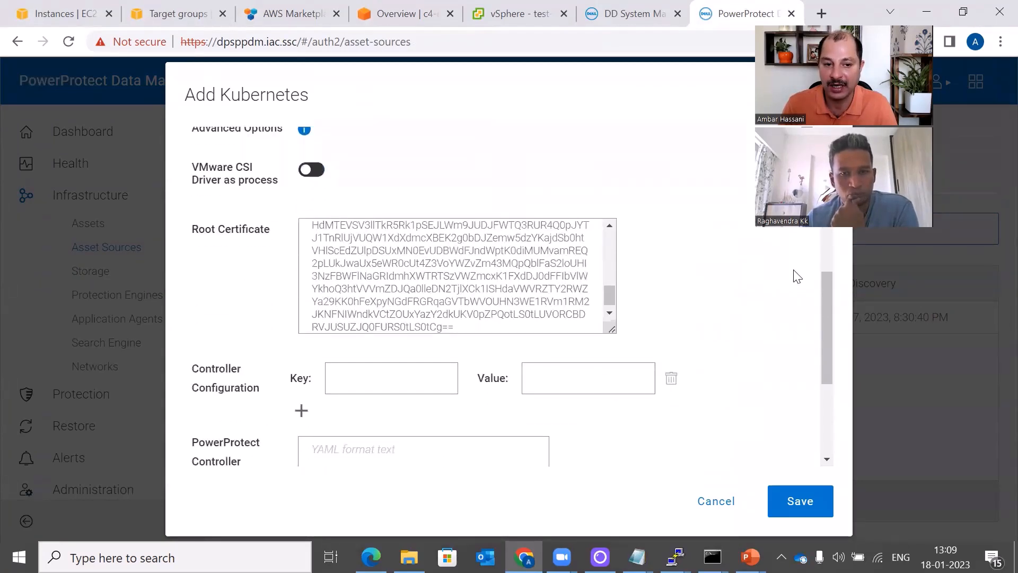
scroll(796, 275, "down", 1)
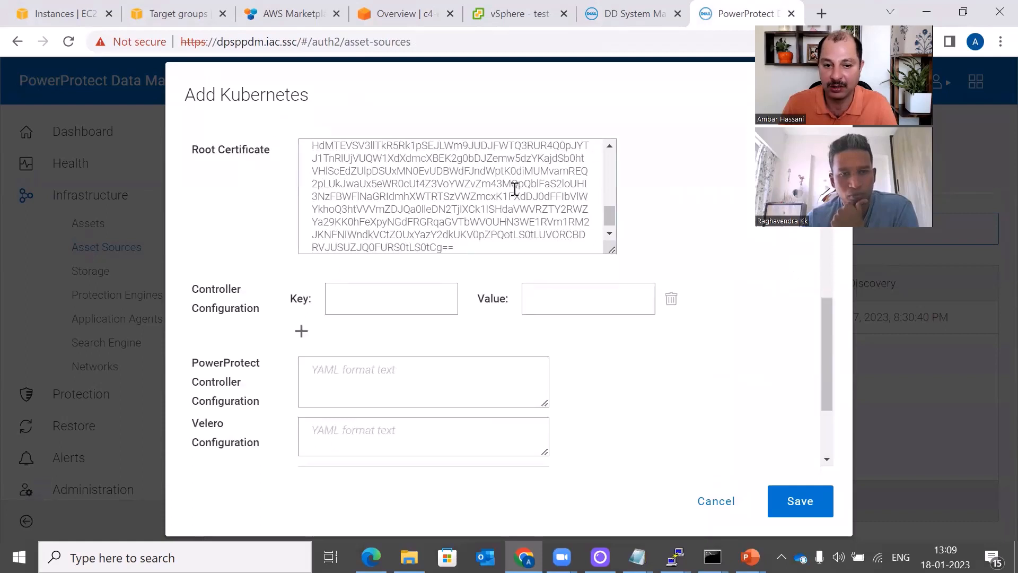
scroll(610, 329, "down", 2)
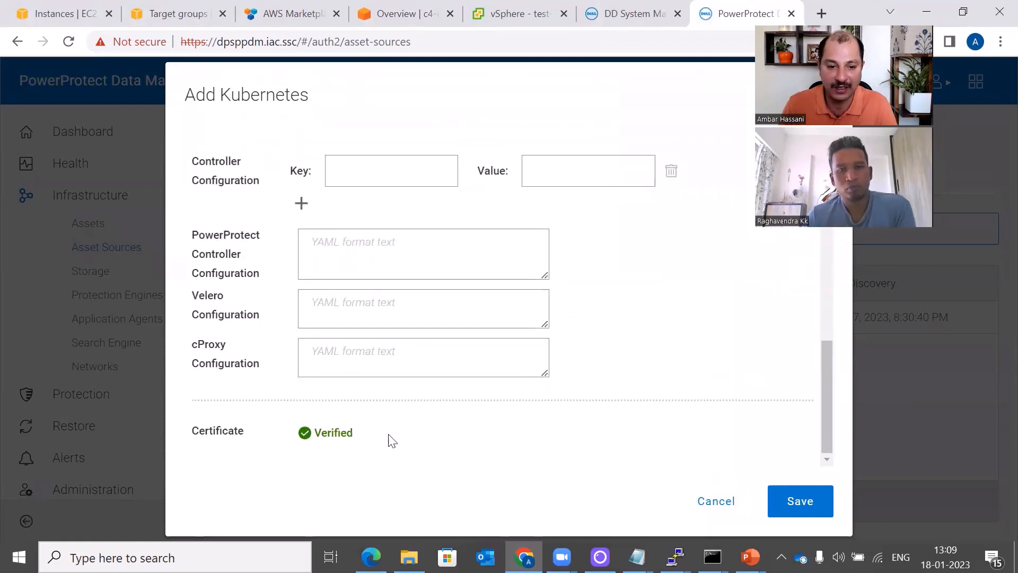
left_click(800, 501)
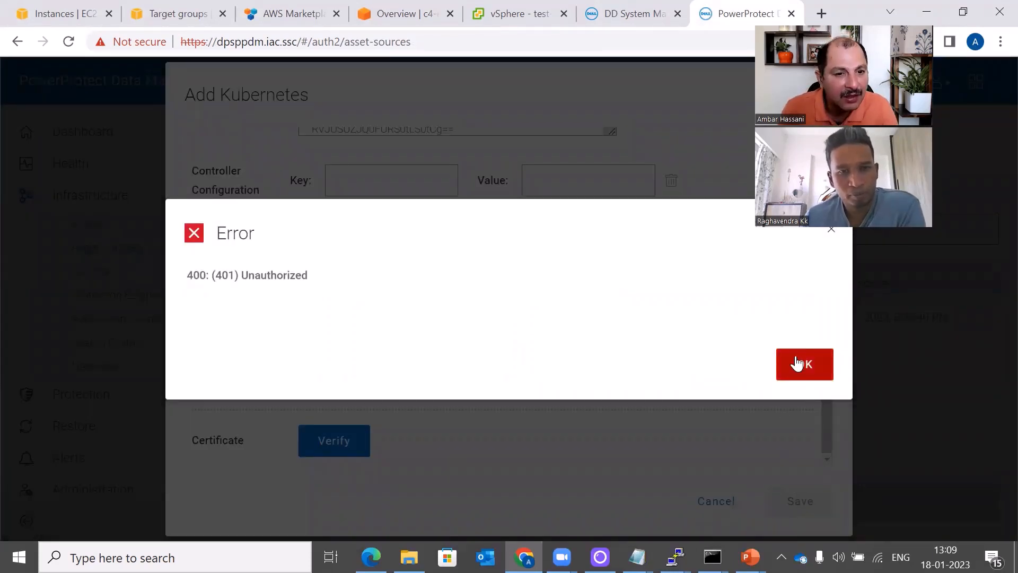
left_click(798, 364)
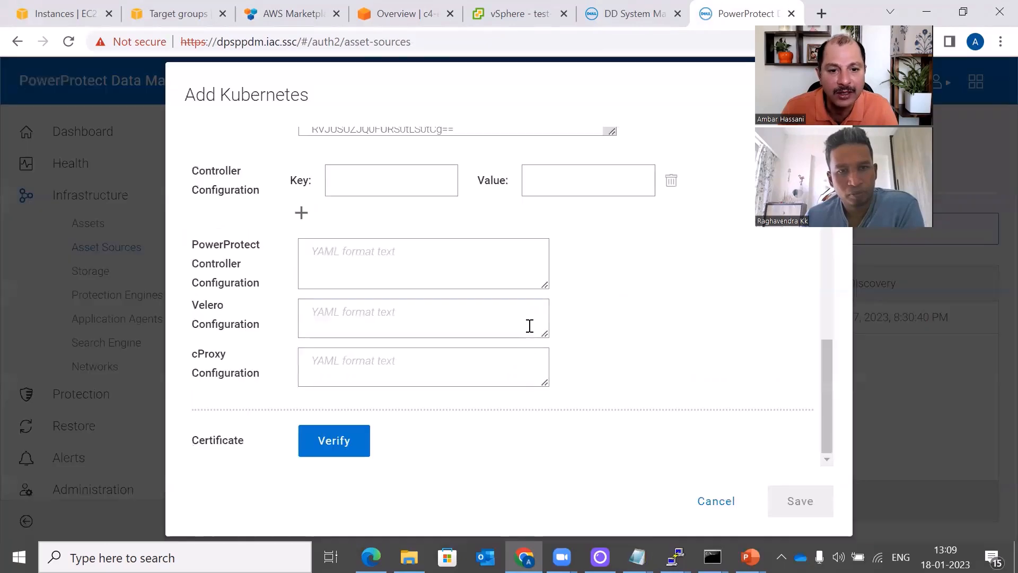
- Change the Kubernetes asset source's name to c4-eks-aws-1 and select c4-eks-aws-1 as its host credentials
scroll(585, 368, "up", 3)
scroll(584, 368, "up", 8)
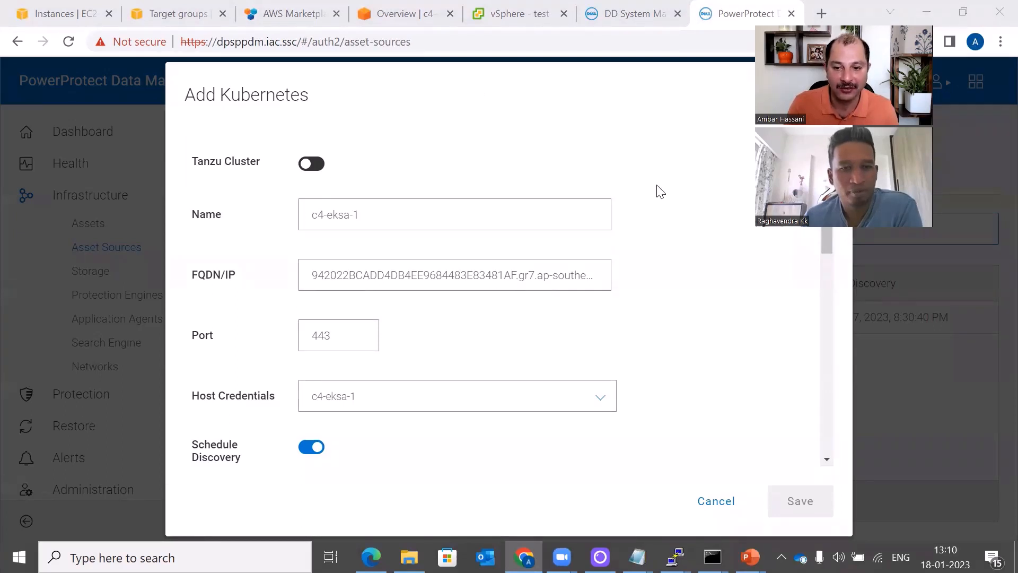
left_click(376, 212)
left_click_drag(374, 212, 290, 221)
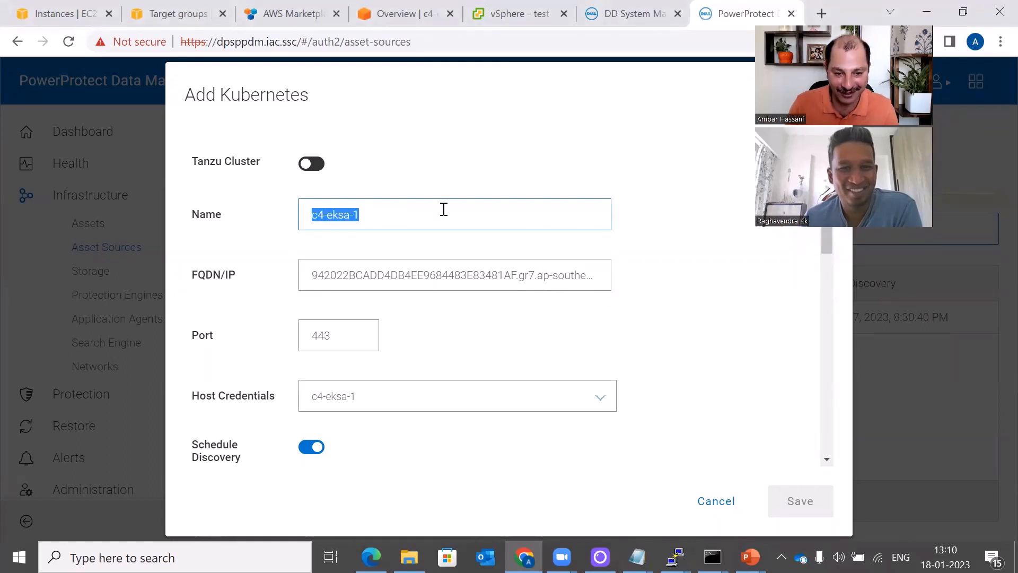
type("c4-")
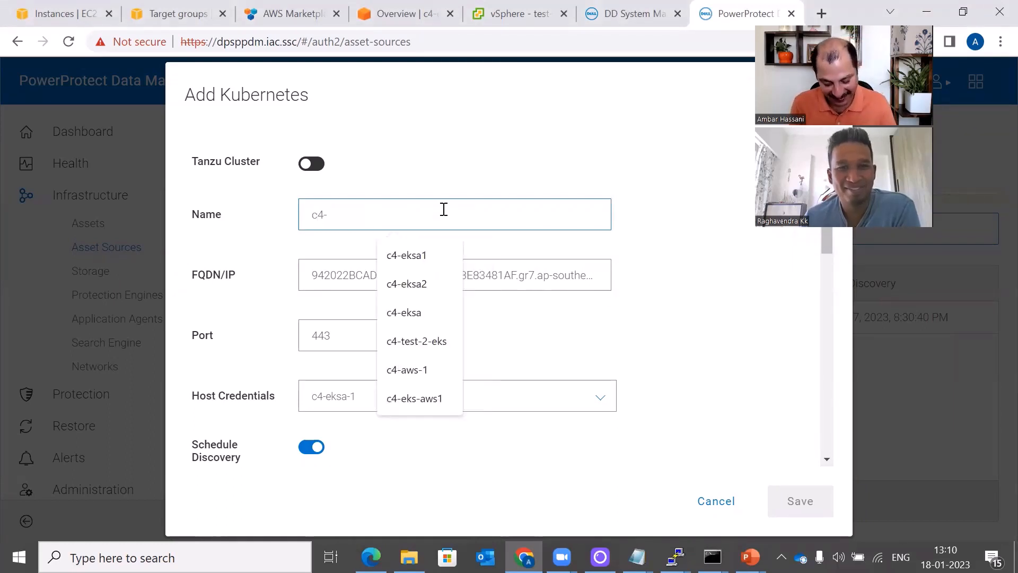
type("eks-aw")
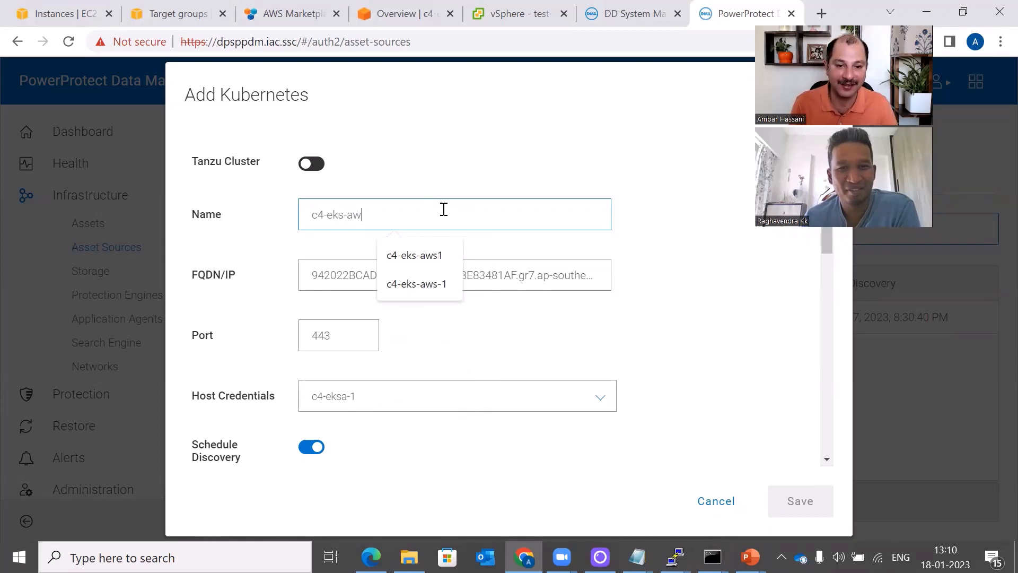
type("s-1")
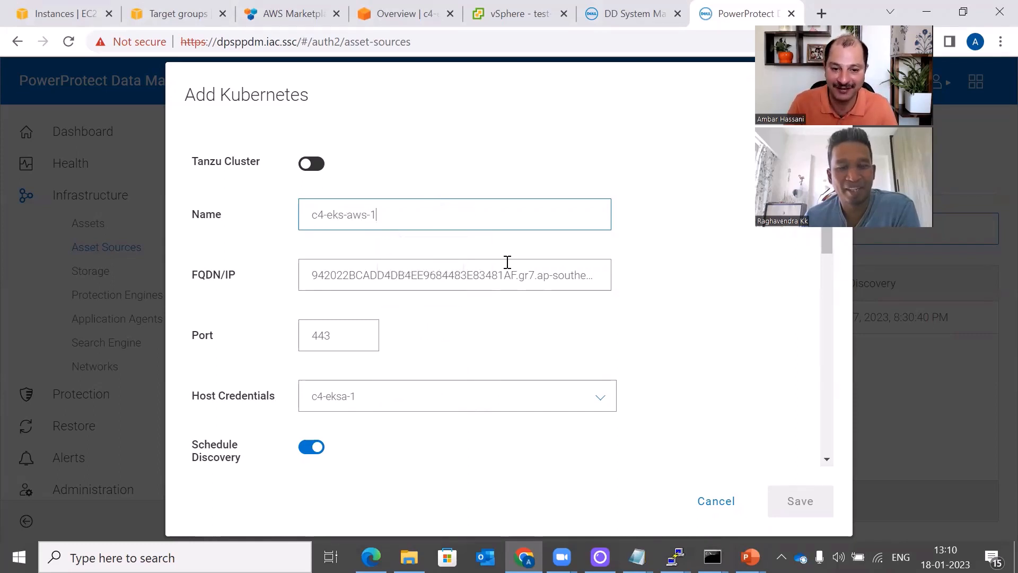
left_click(505, 395)
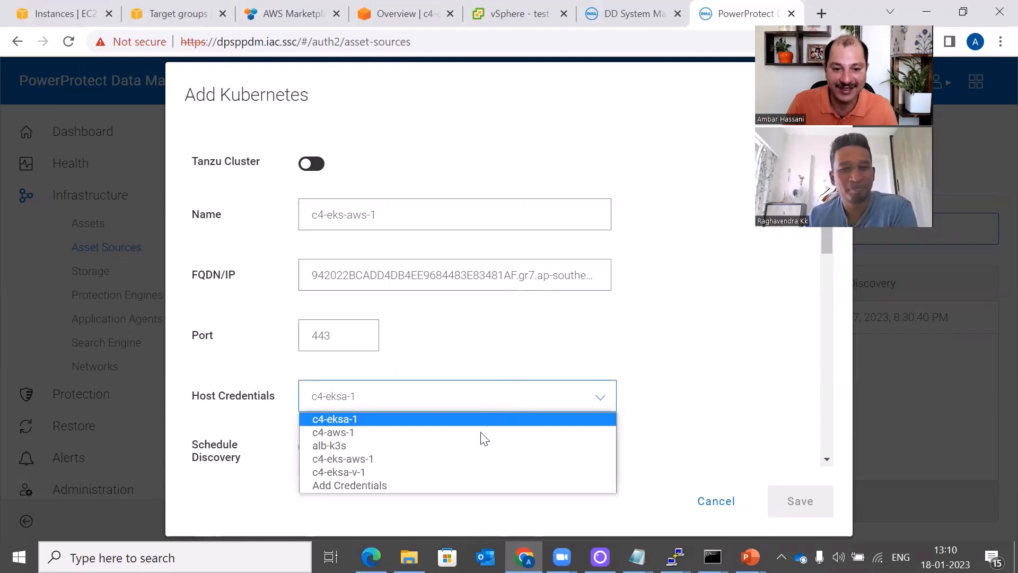
left_click(468, 459)
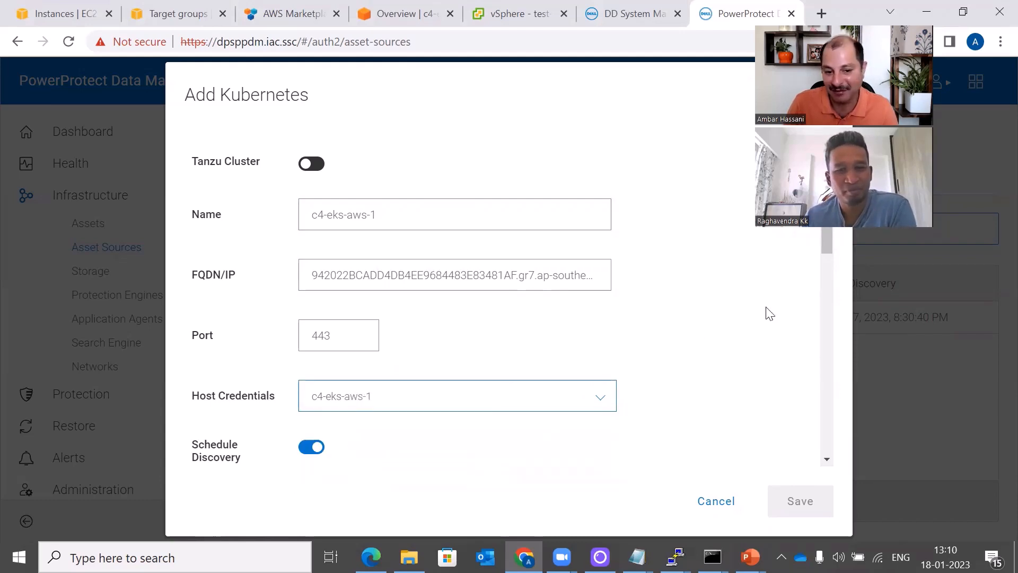
- Verify the certificate for the c4-eks-aws-1 asset source, review the form and save it
scroll(769, 314, "down", 3)
scroll(647, 345, "down", 3)
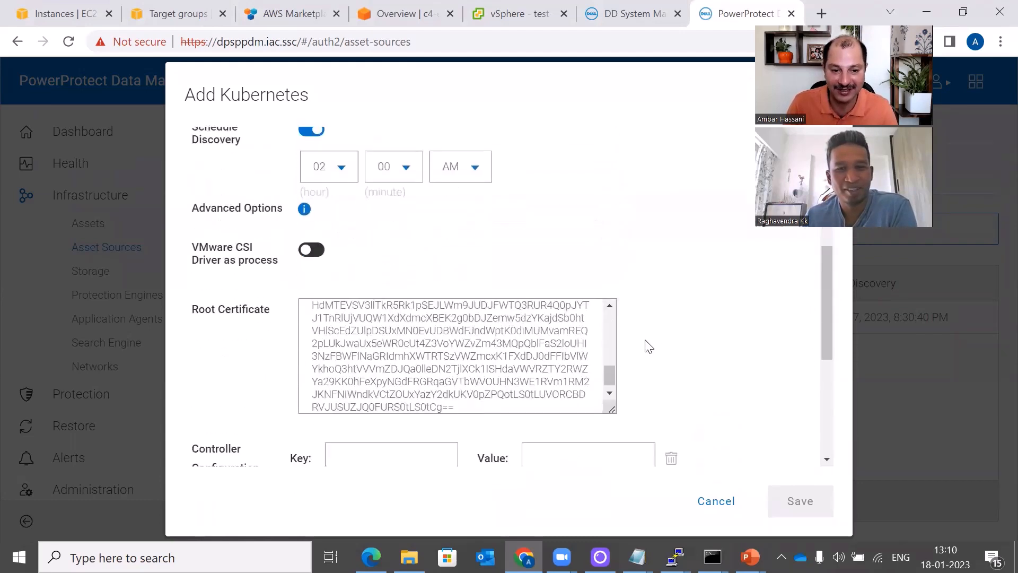
scroll(648, 345, "down", 5)
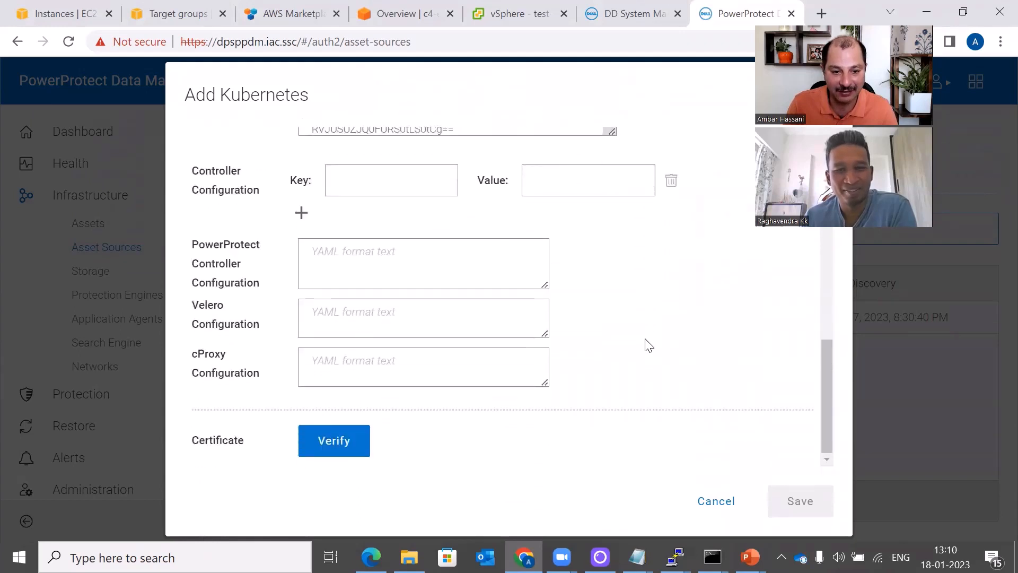
left_click(333, 442)
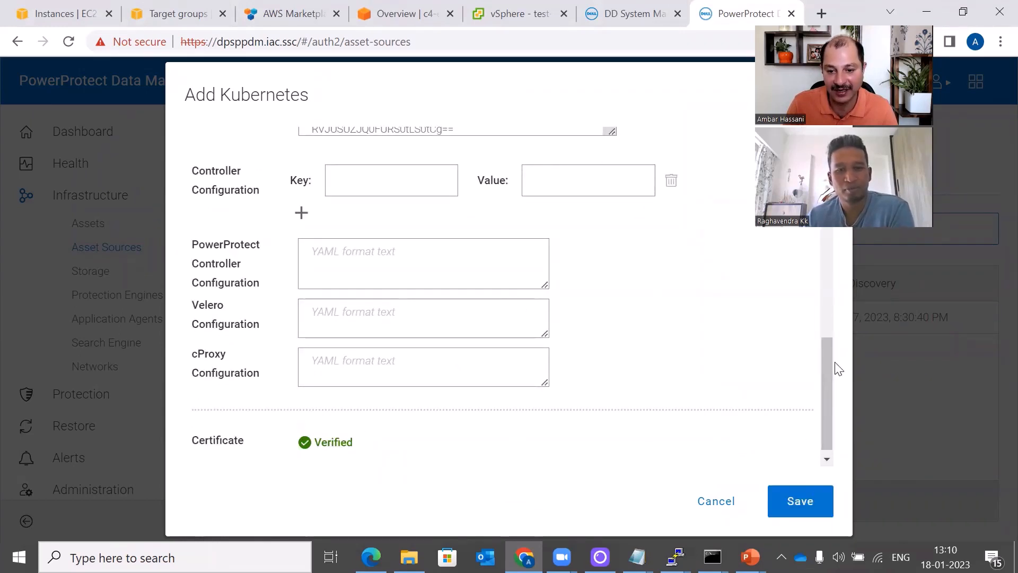
left_click_drag(828, 359, 859, 248)
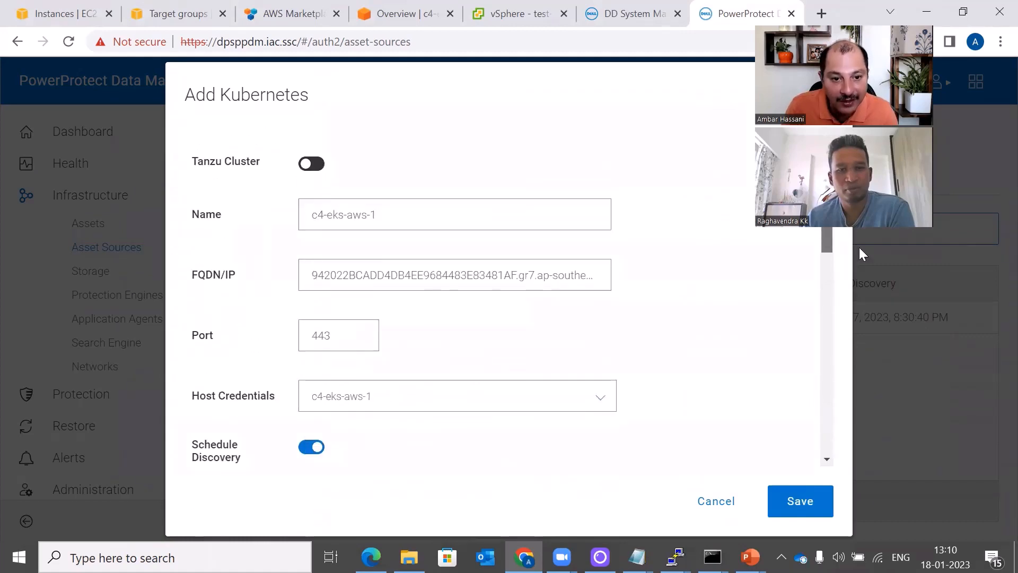
scroll(859, 247, "down", 2)
scroll(859, 247, "down", 7)
left_click(800, 502)
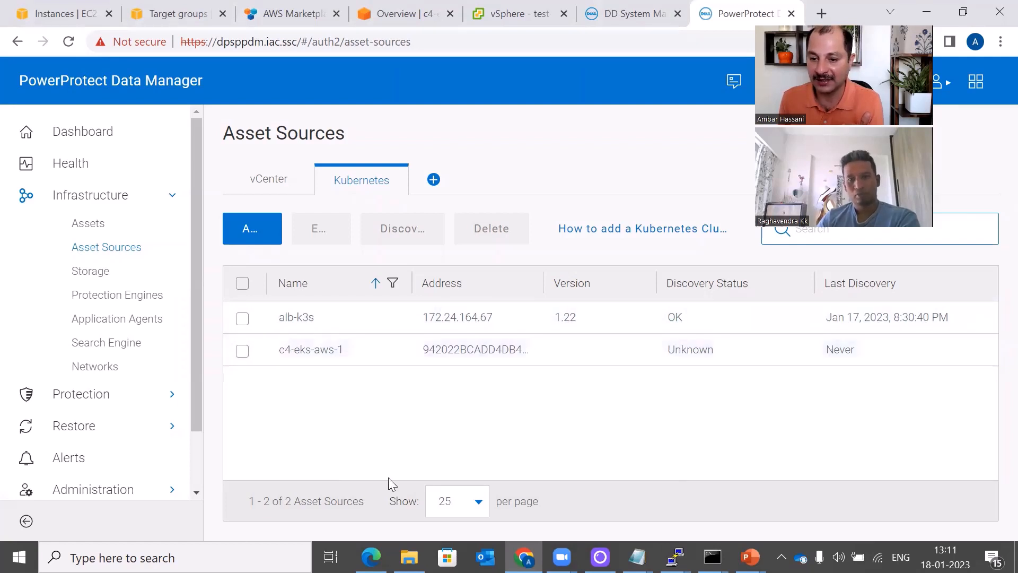
- Open the System Jobs list and check the status of the initial discovery job for c4-eks-aws-1
left_click_drag(196, 411, 201, 486)
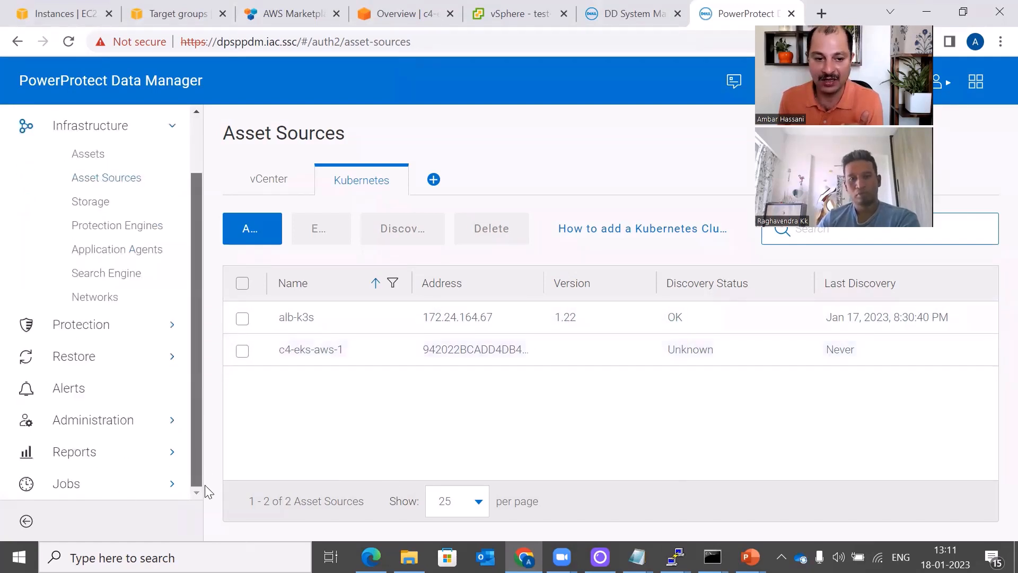
left_click(110, 495)
left_click(106, 491)
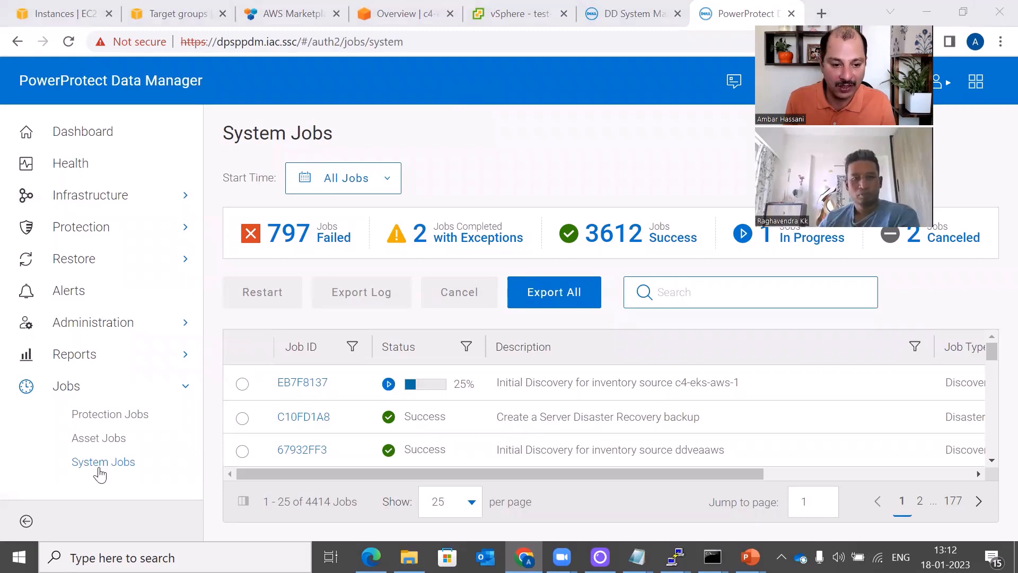
left_click(95, 424)
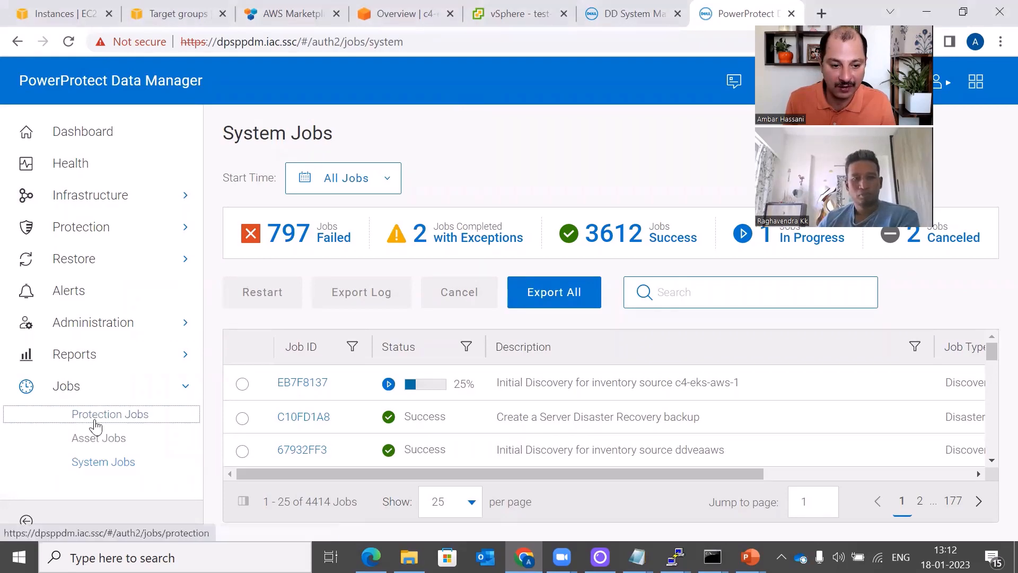
left_click(89, 469)
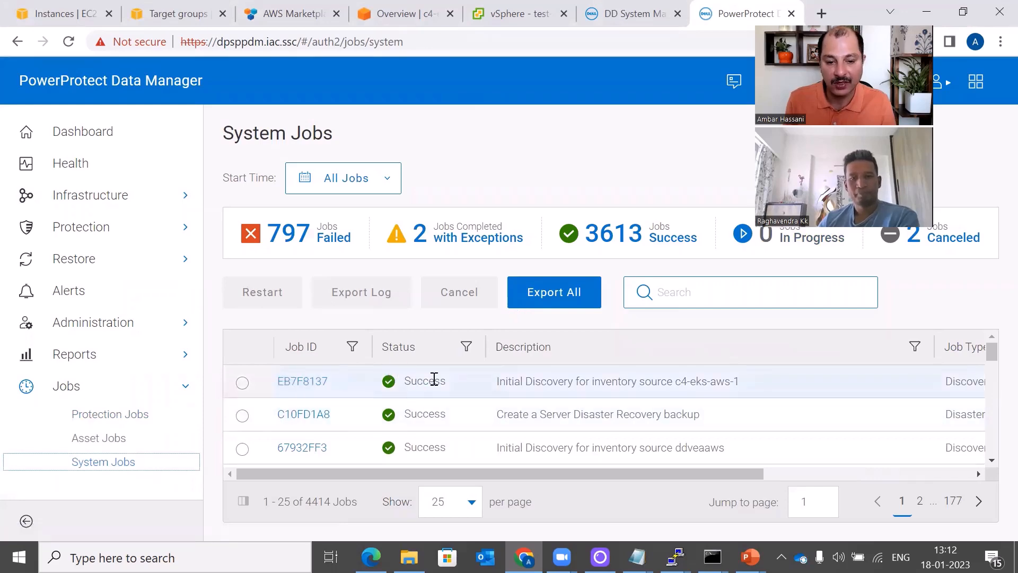
left_click(666, 346)
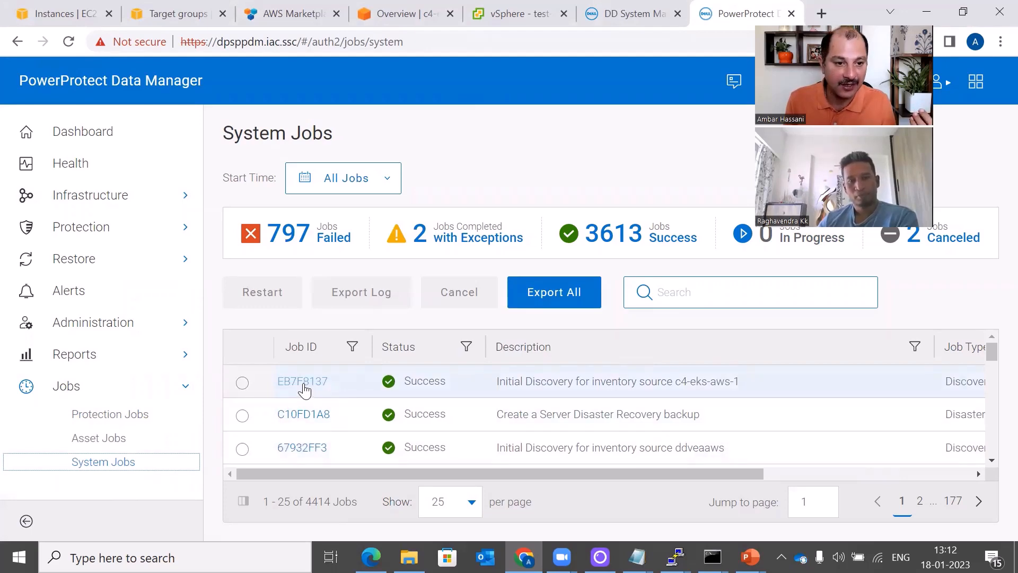
- Return to the Kubernetes asset sources and check the version and discovery status of c4-eks-aws-1
left_click(109, 202)
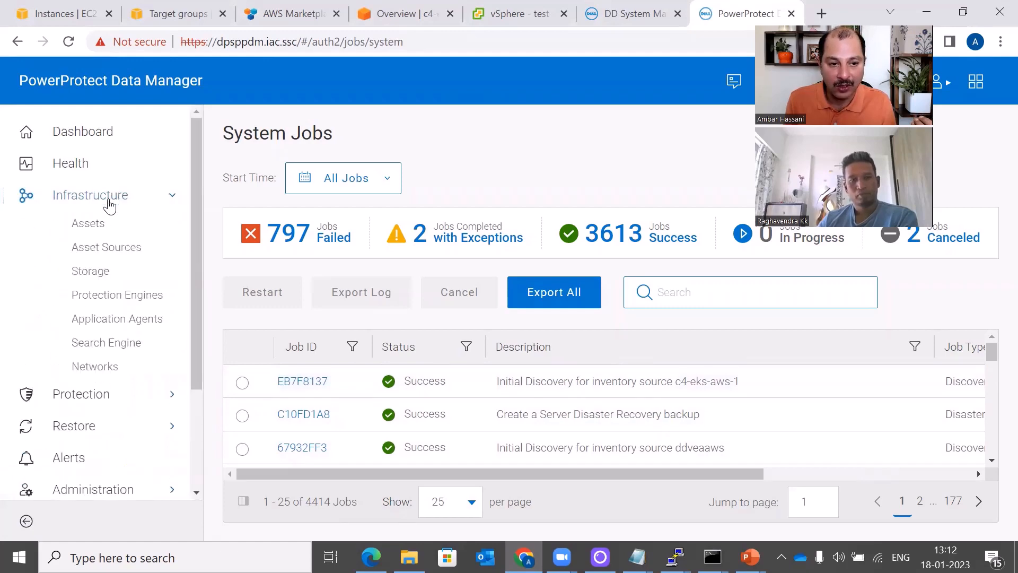
left_click(88, 247)
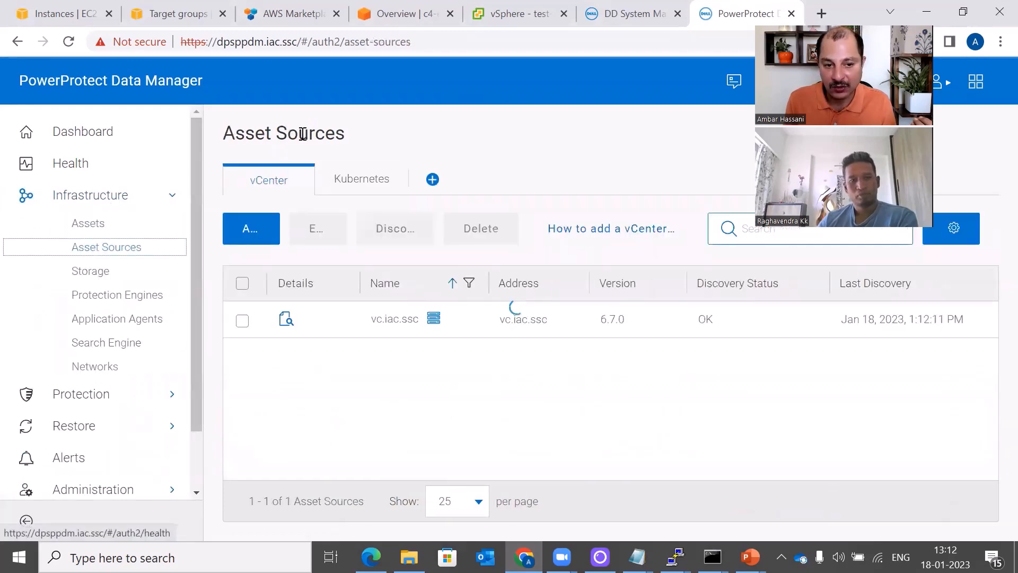
left_click(341, 178)
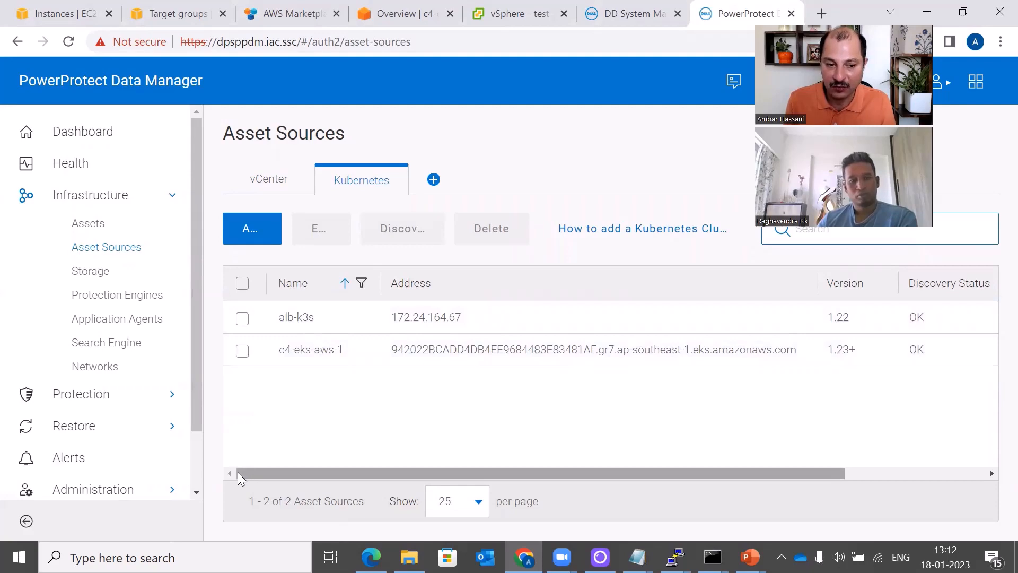
- Open the Kubernetes assets and search for those belonging to c4-eks-aws-1
left_click(89, 228)
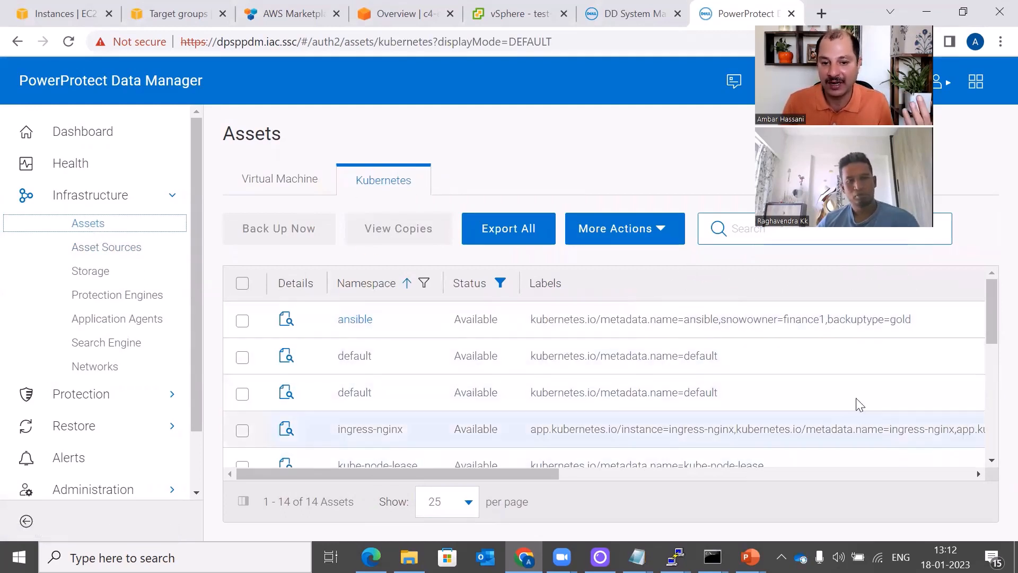
left_click_drag(992, 312, 945, 279)
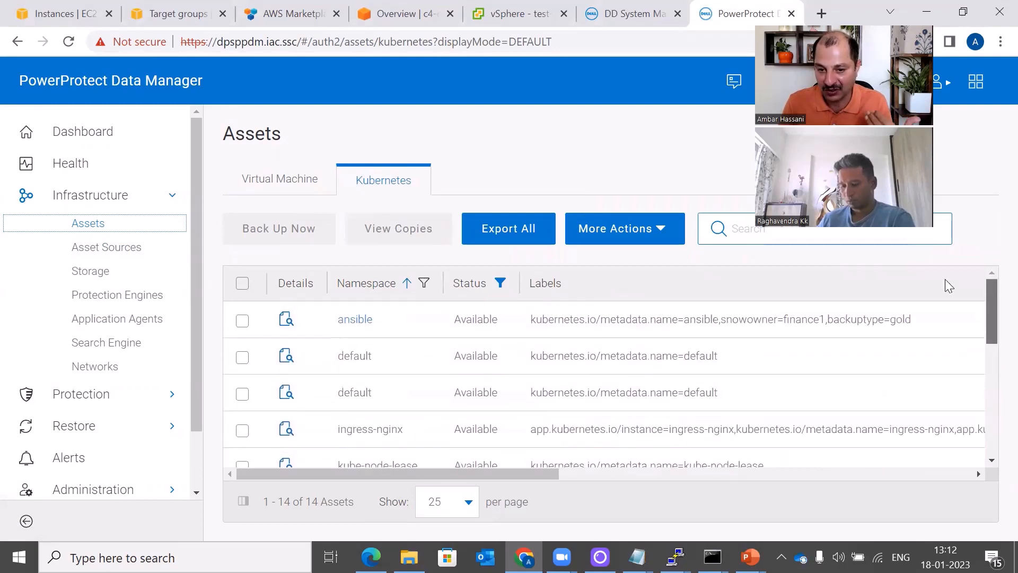
left_click(741, 234)
type("c4")
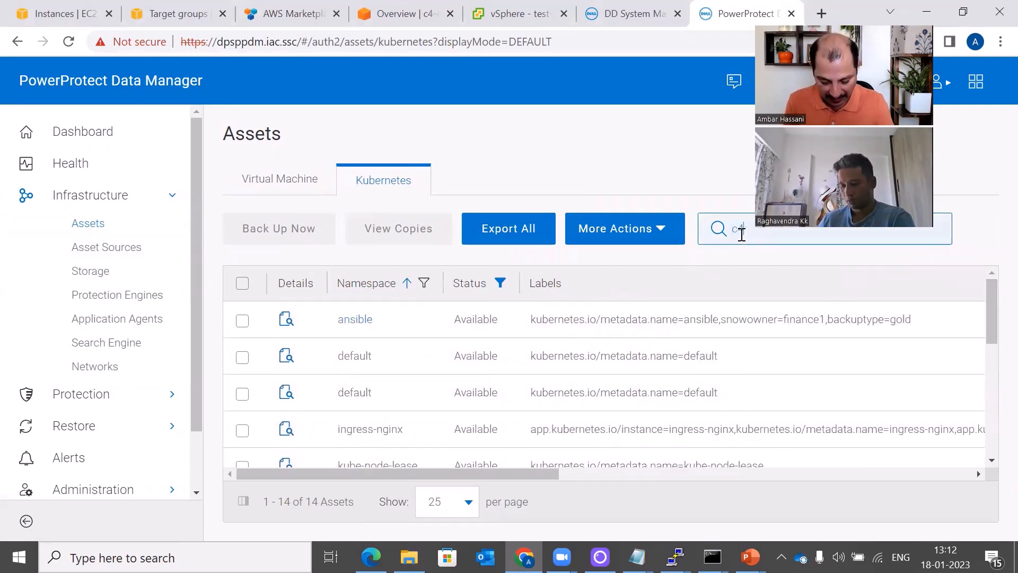
type("-e")
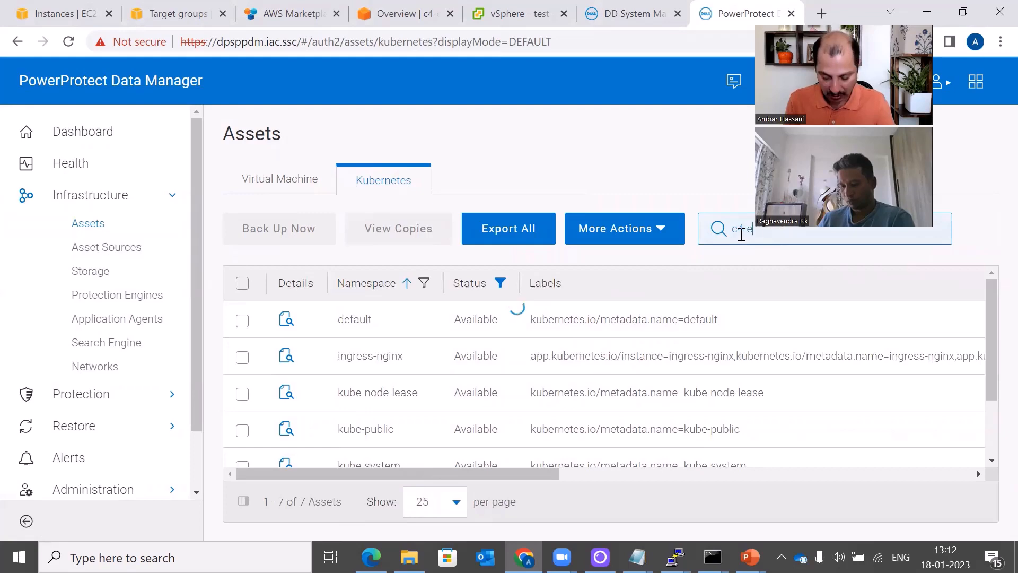
type("ks-aws-")
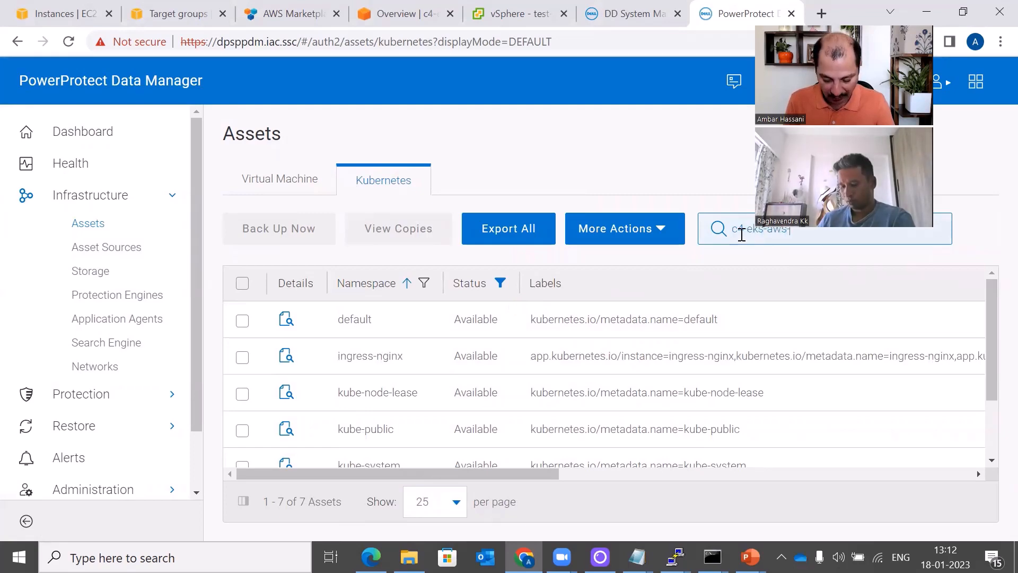
- Examine the namespace, protection and cluster columns of the filtered Kubernetes assets
left_click_drag(478, 473, 775, 408)
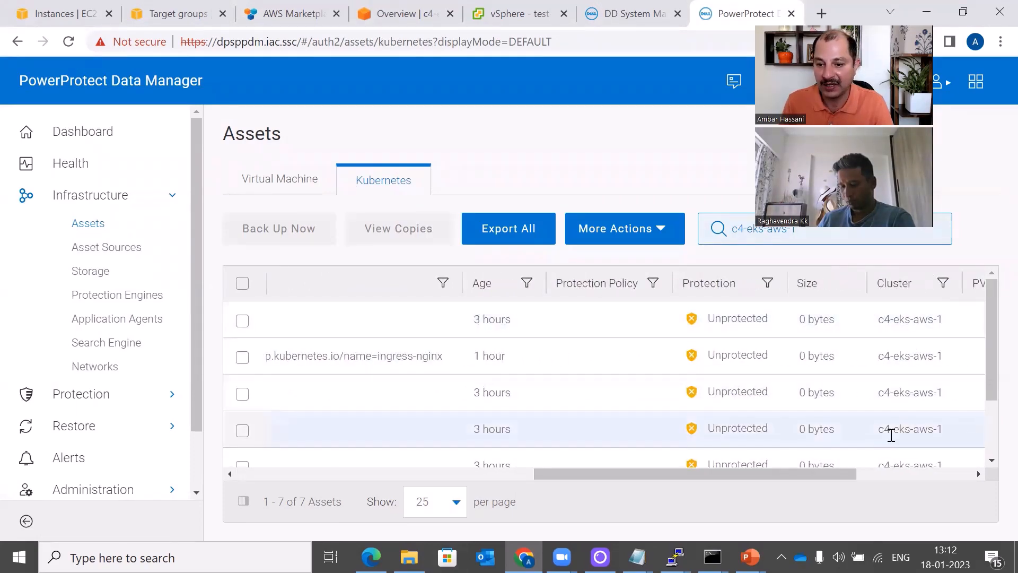
left_click_drag(823, 475, 757, 476)
left_click_drag(666, 514, 435, 509)
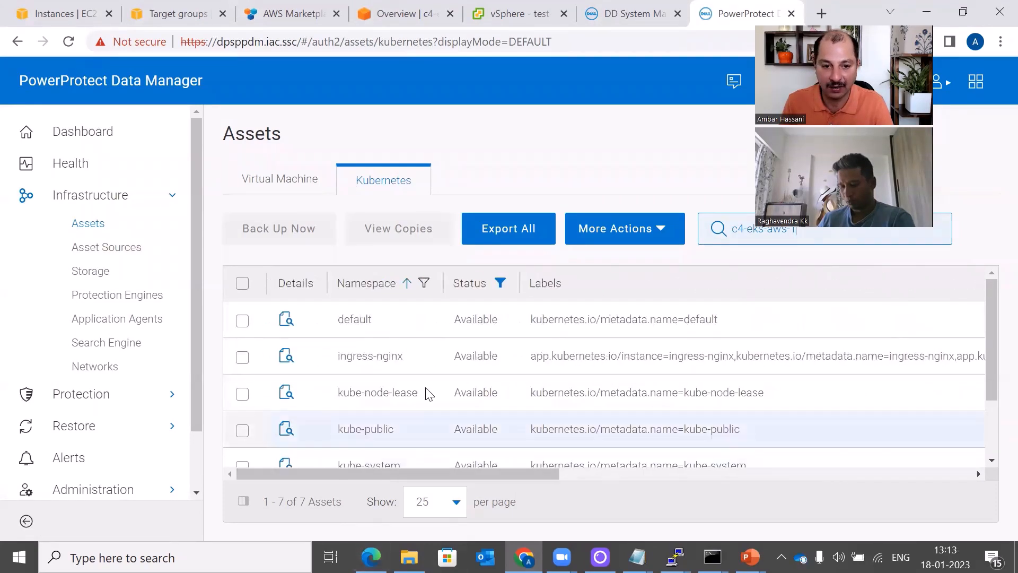
left_click_drag(353, 473, 711, 389)
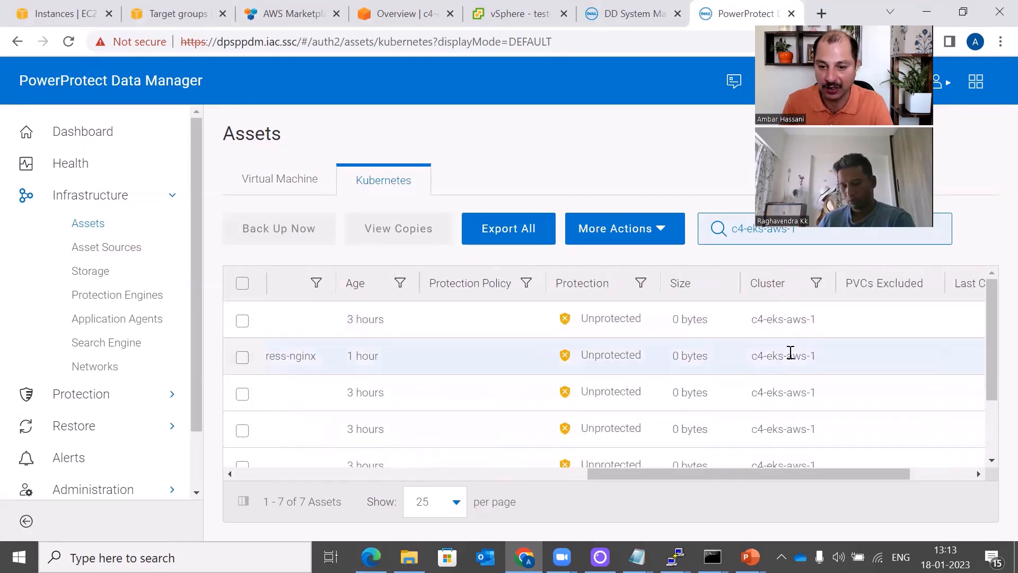
- Examine the namespace, label, protection, size, cluster and excluded-PVC columns for the c4-eks-aws-1 namespaces, including sock-shop
left_click_drag(990, 343, 993, 433)
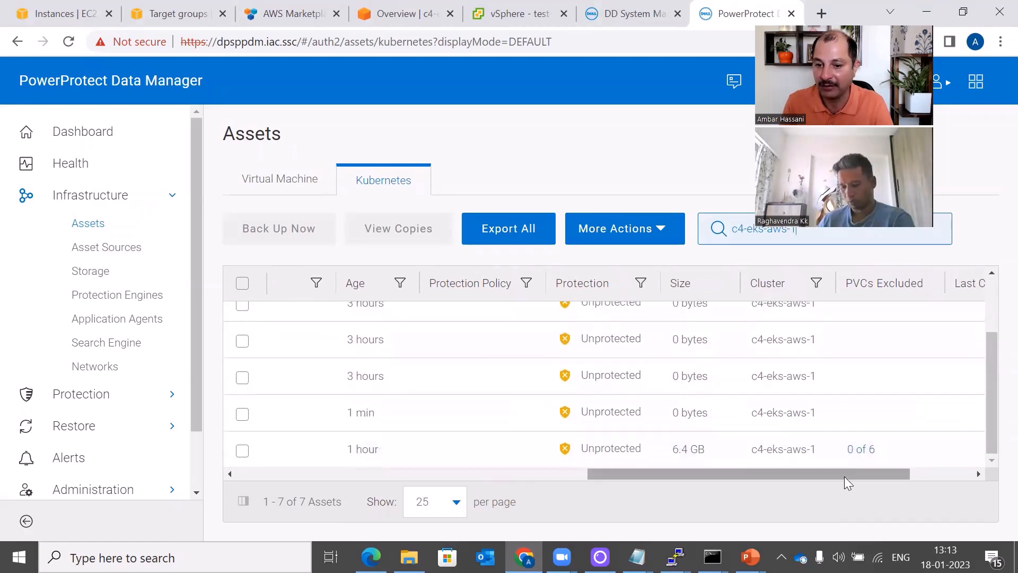
left_click_drag(840, 475, 497, 515)
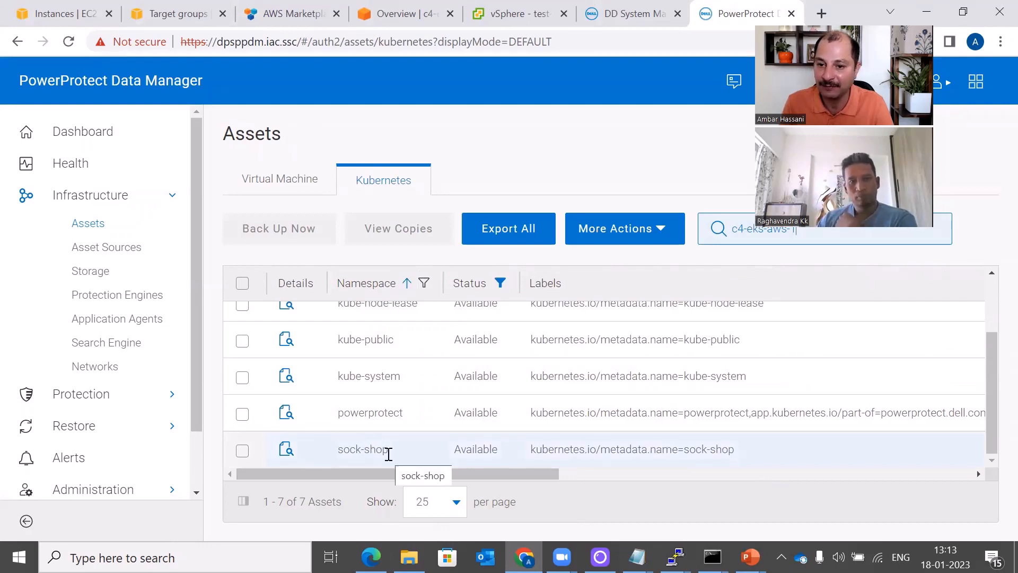
left_click_drag(428, 475, 804, 439)
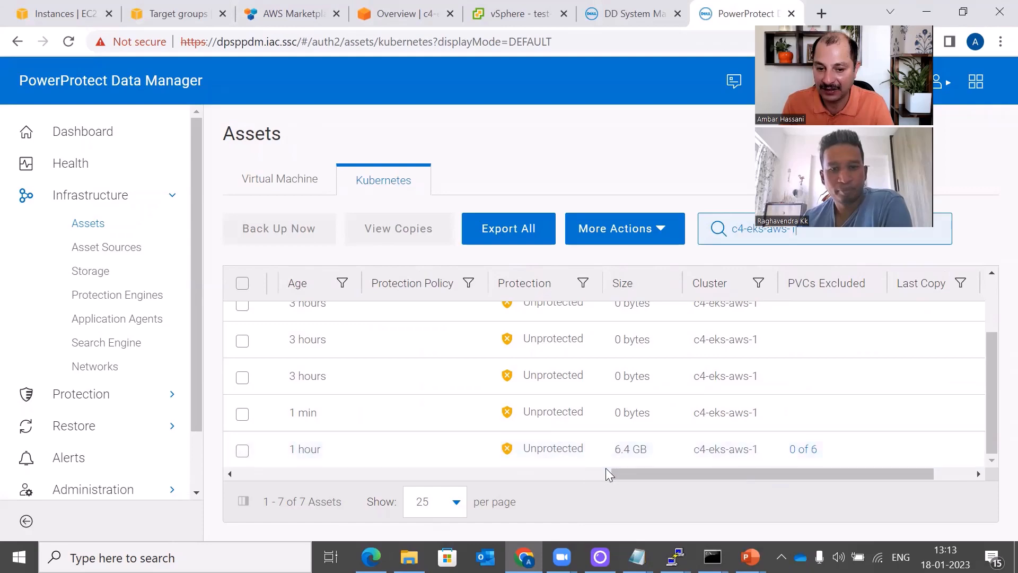
left_click_drag(625, 470, 475, 475)
scroll(835, 443, "up", 3)
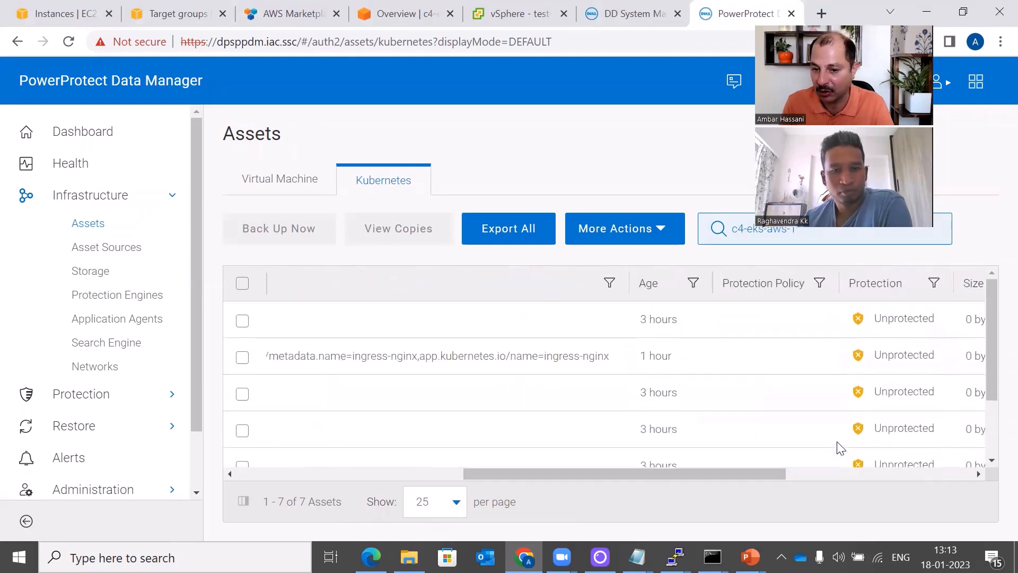
scroll(837, 447, "down", 3)
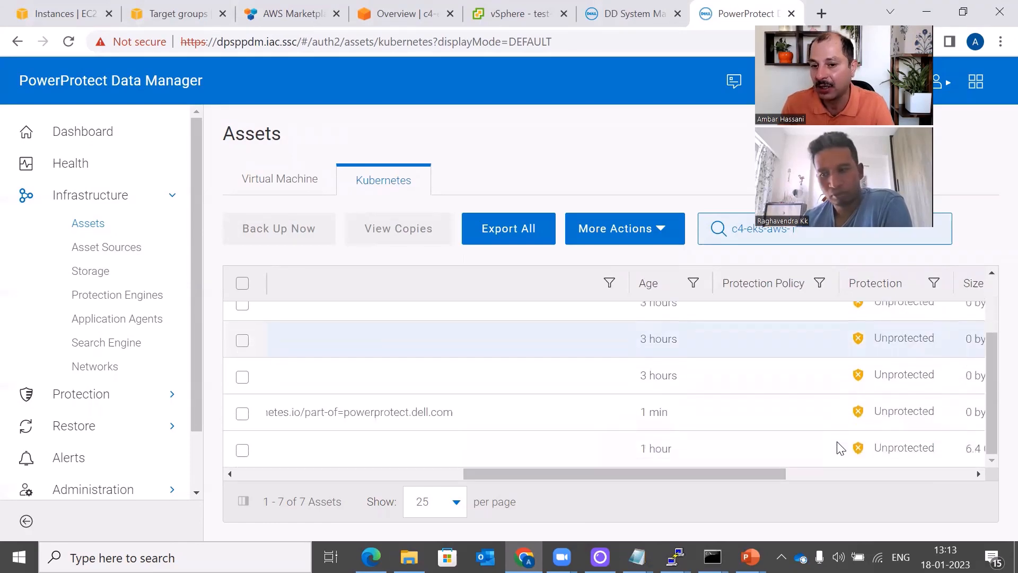
left_click_drag(716, 474, 480, 460)
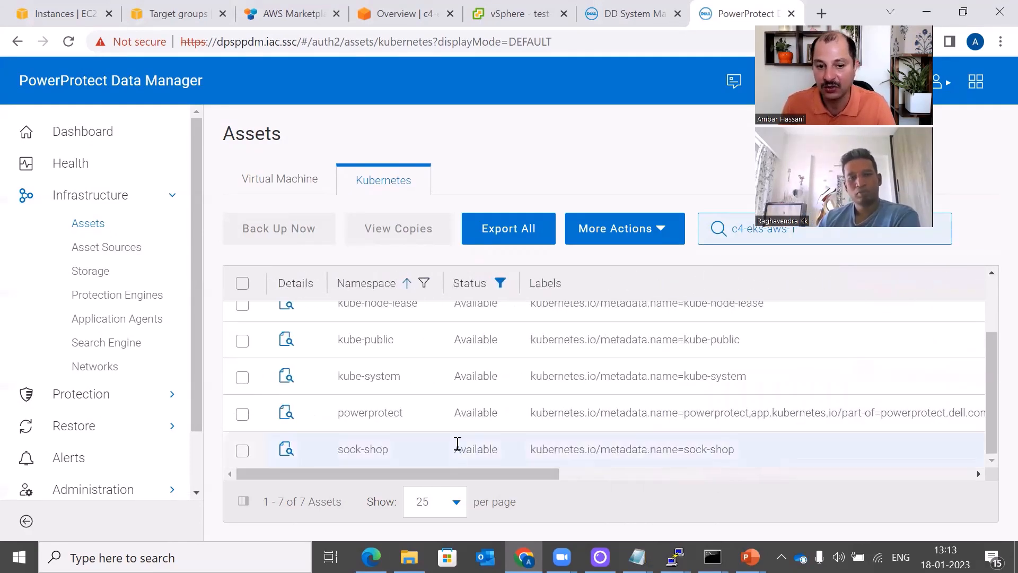
scroll(459, 443, "up", 2)
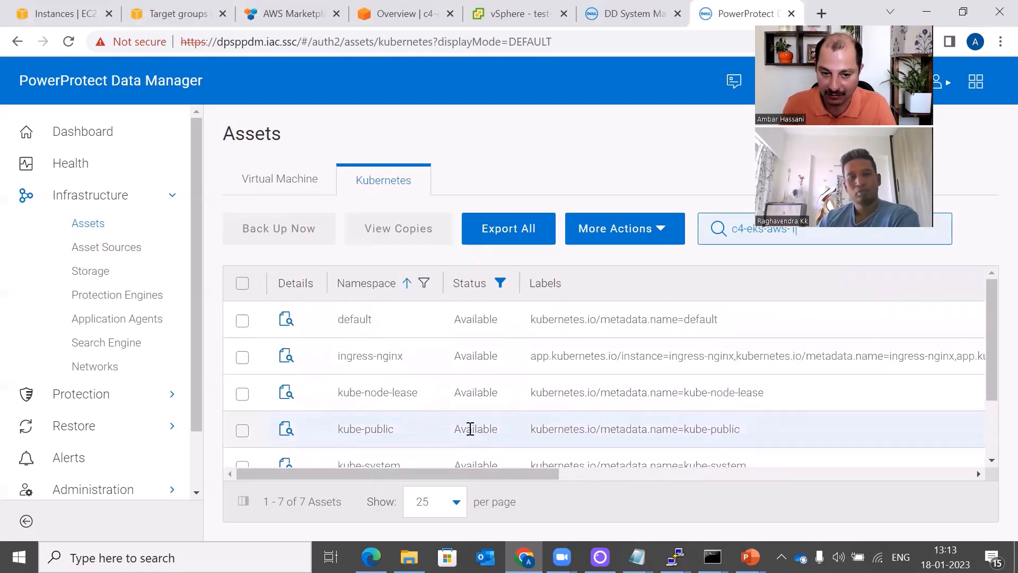
scroll(466, 431, "down", 3)
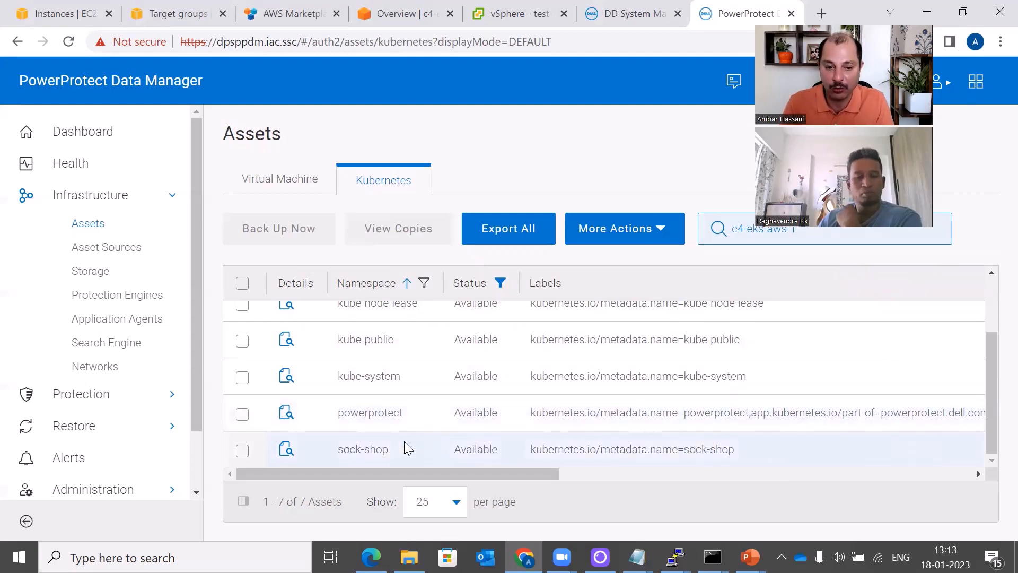
- Switch to the PowerPoint presentation and review the slide listing the sock-shop namespace's microservices and data services, then return to the Kubernetes assets
left_click(242, 451)
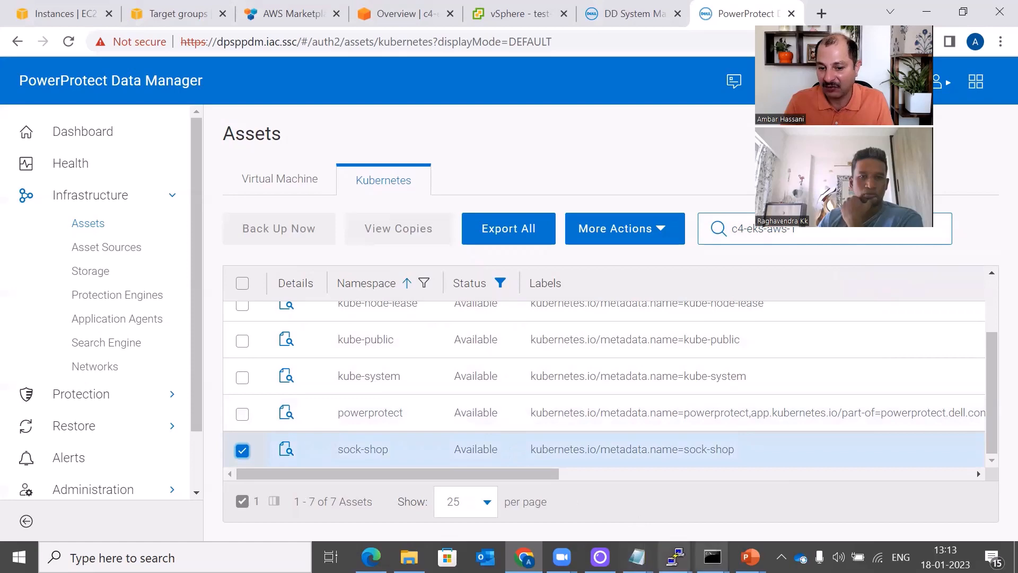
mouse_move(749, 557)
left_click(825, 480)
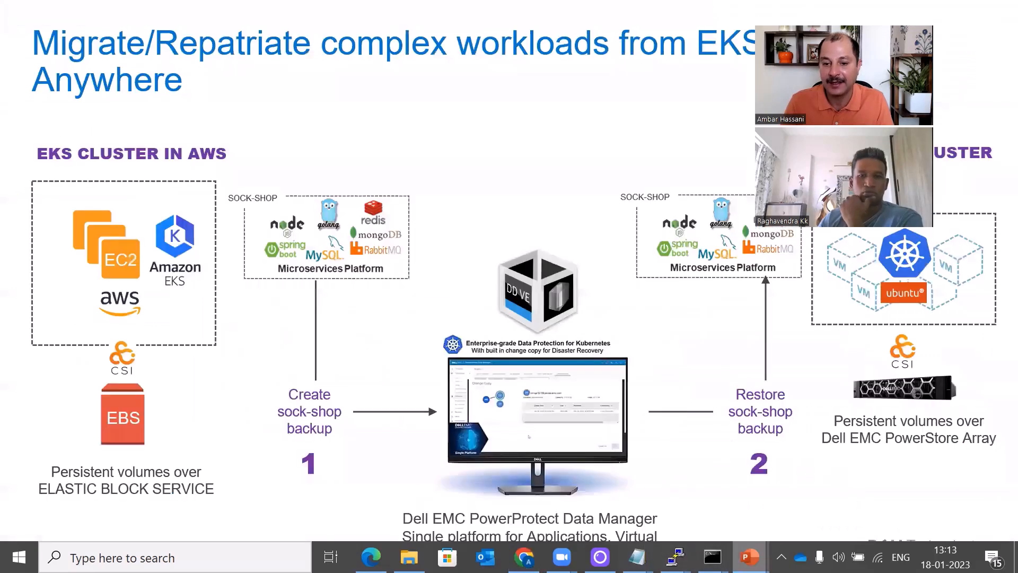
left_click(606, 452)
left_click(605, 452)
left_click(605, 452)
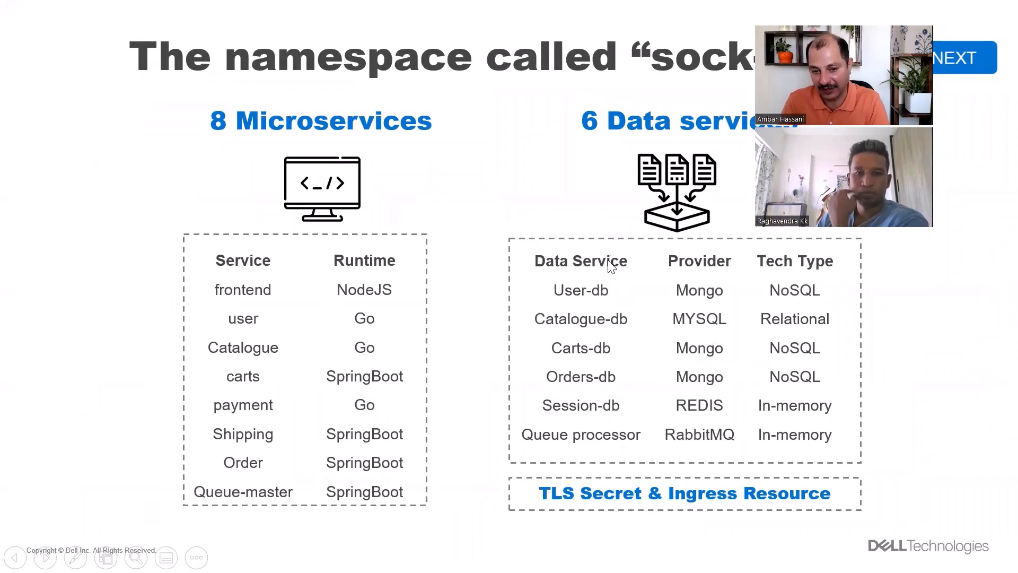
key("alt+Tab")
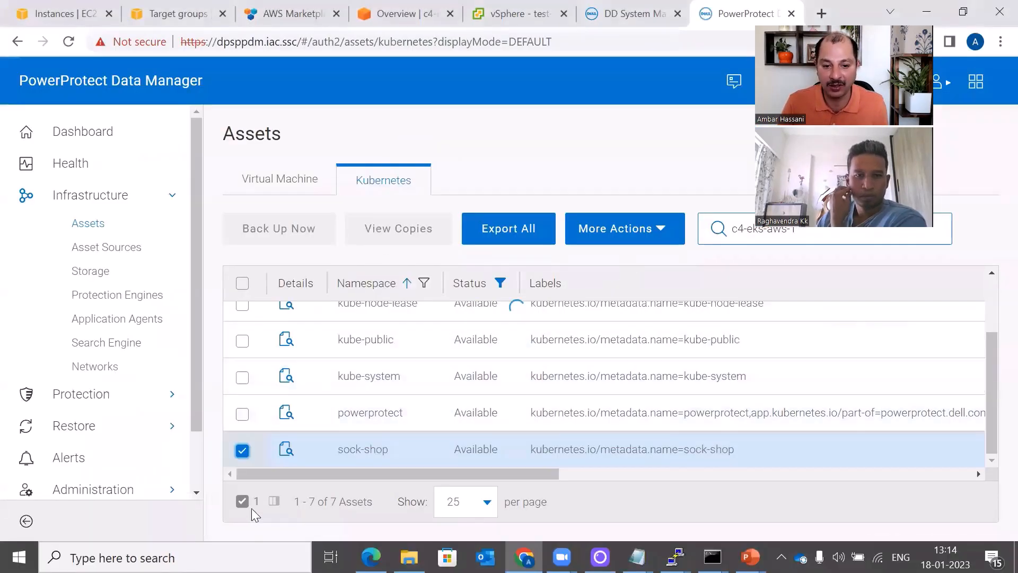
left_click(241, 450)
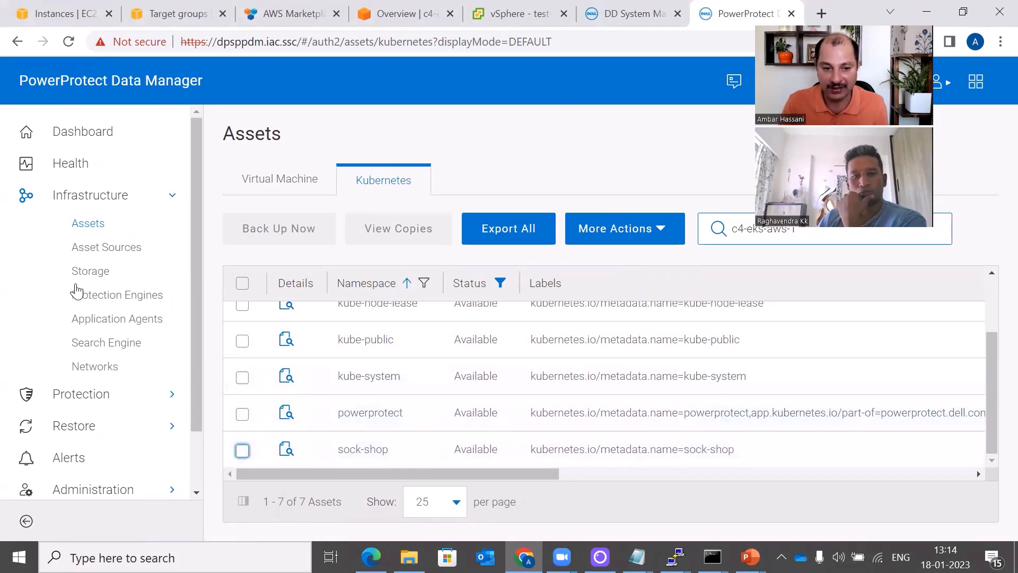
- Start adding a Kubernetes asset source named c4-eksa-v-1 with the FQDN/IP 172.24.165.13
left_click(100, 250)
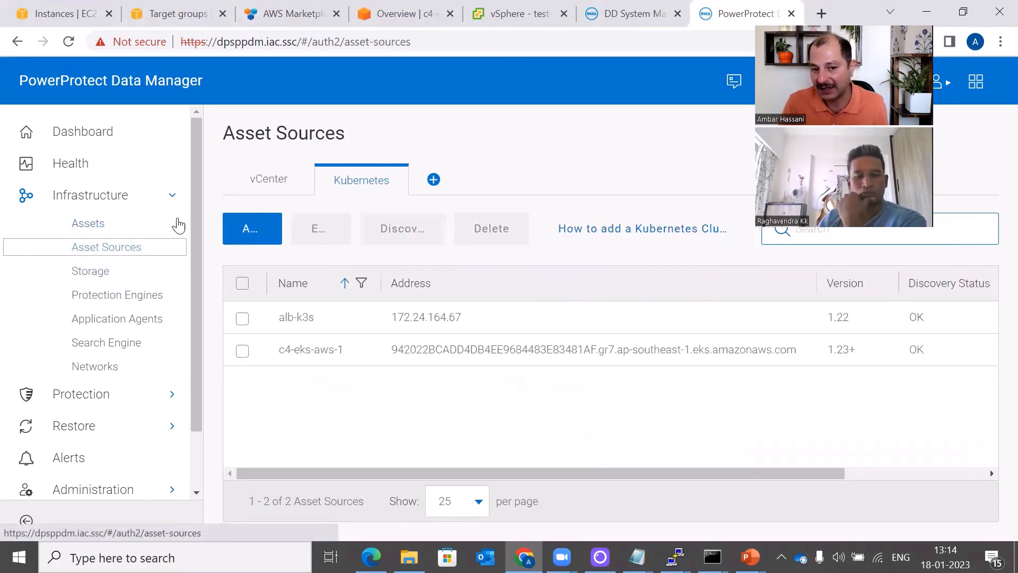
left_click(256, 237)
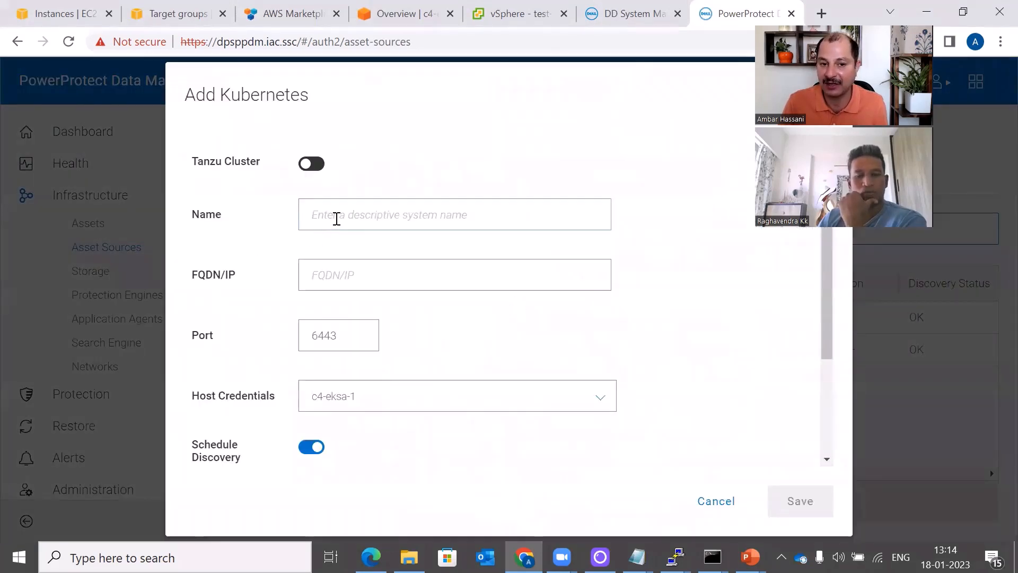
left_click(336, 218)
type("c4-eksa")
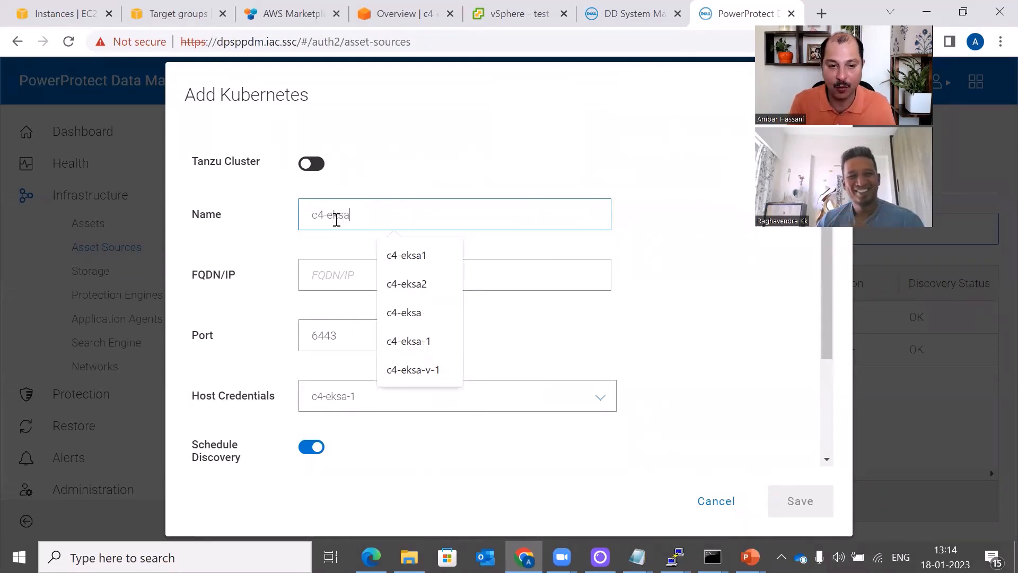
type("-v-1")
left_click(353, 265)
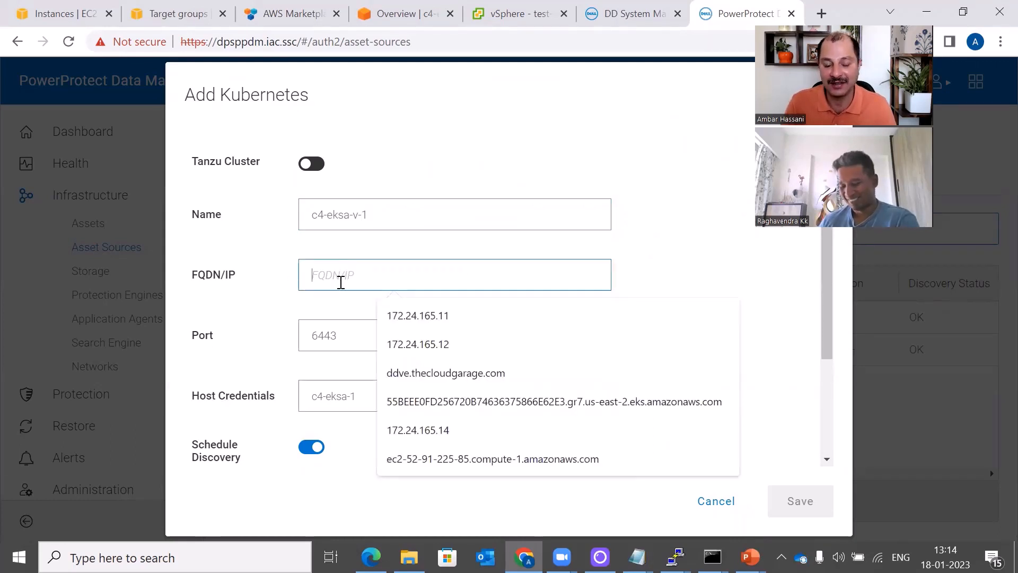
type("172.24")
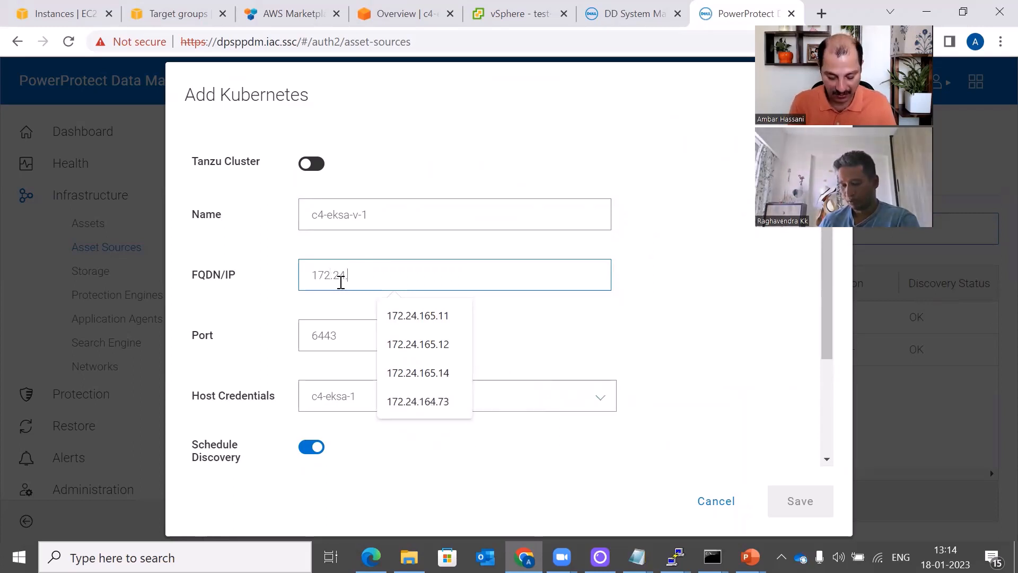
type(".165.13")
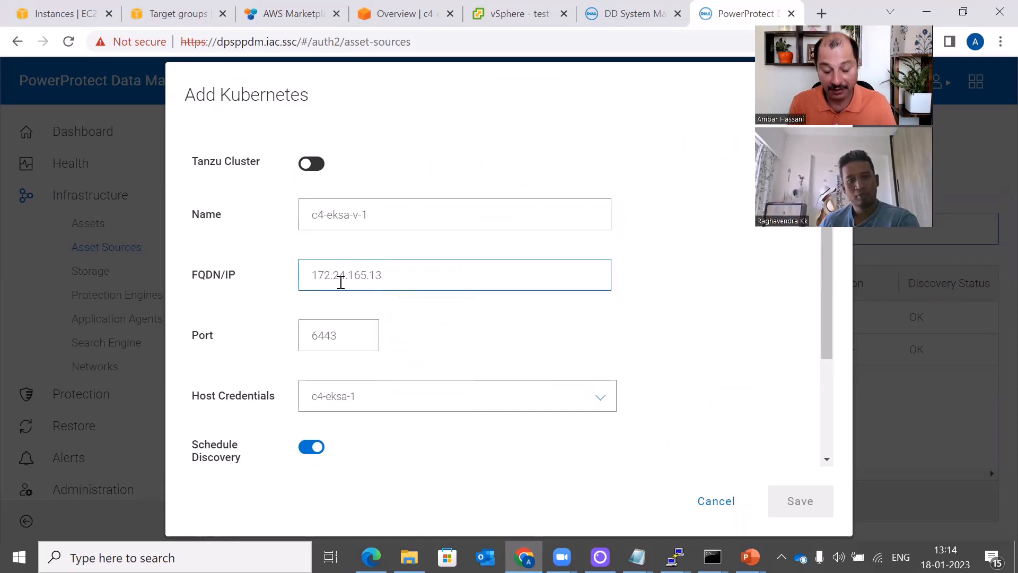
left_click(587, 340)
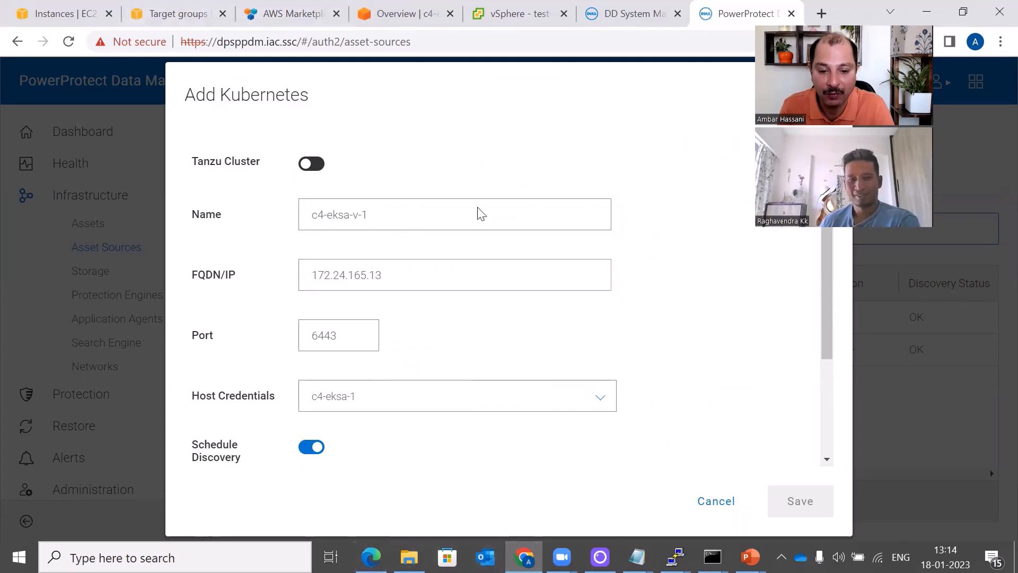
- Switch to the vSphere Client and check all IP addresses of the virtual machine c4-eksa-v-1-45n9f
left_click(513, 14)
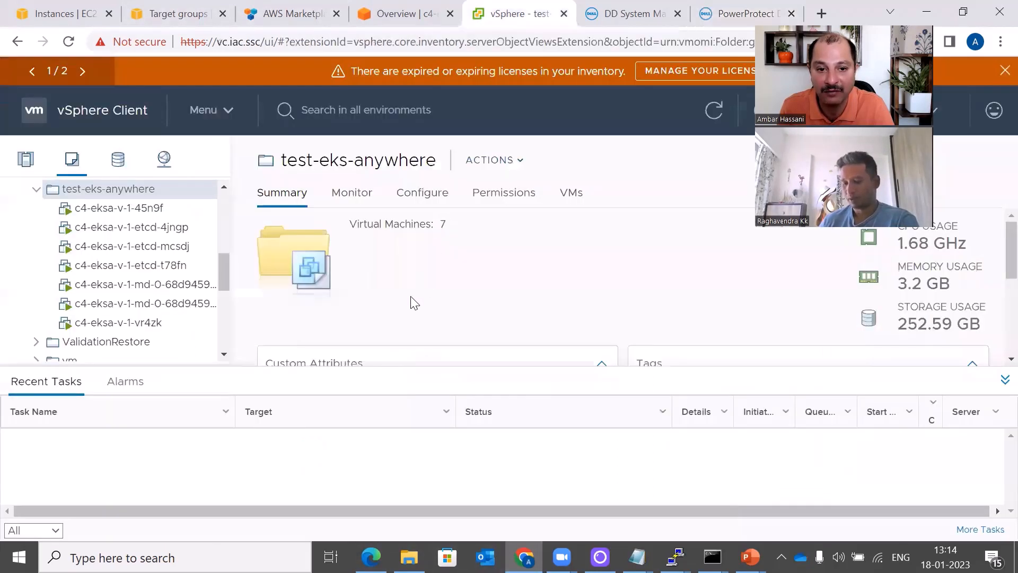
left_click(148, 210)
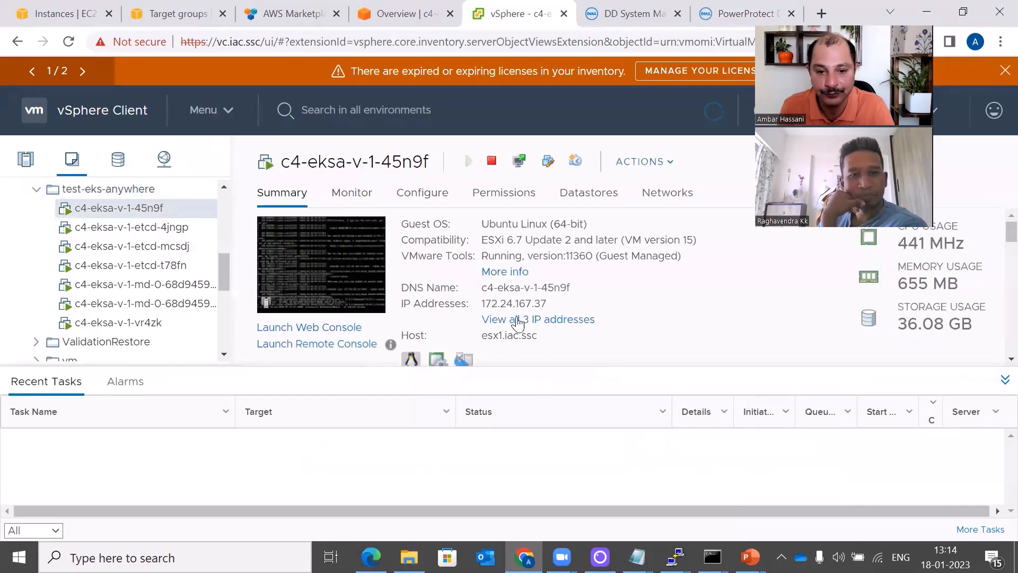
left_click(517, 320)
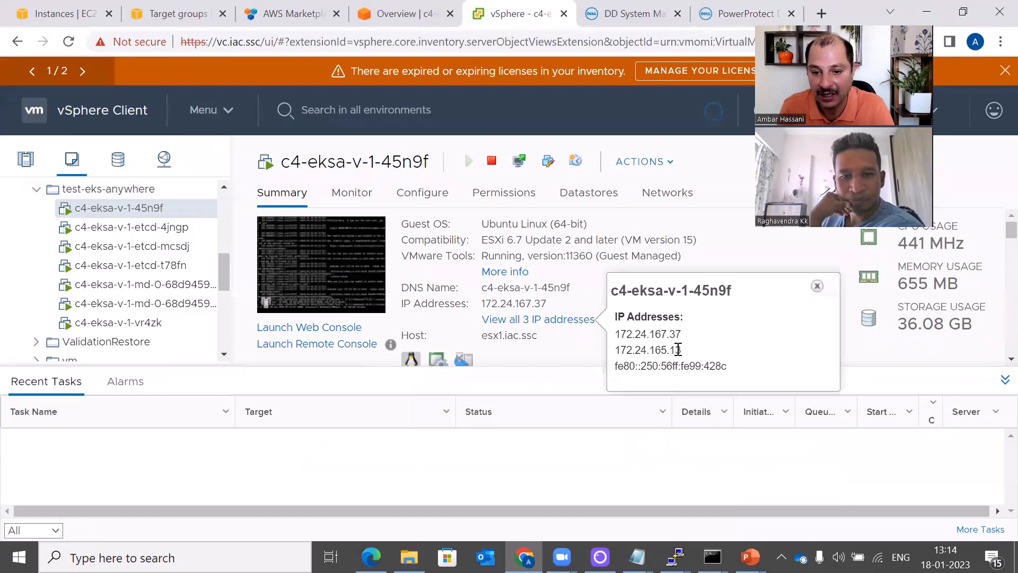
left_click_drag(680, 348, 614, 352)
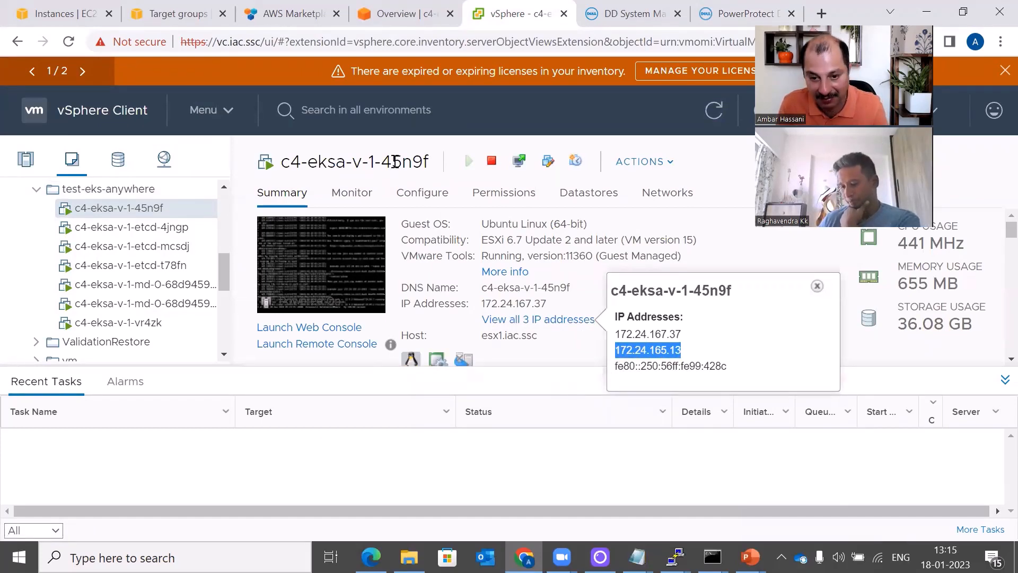
key("alt+Tab")
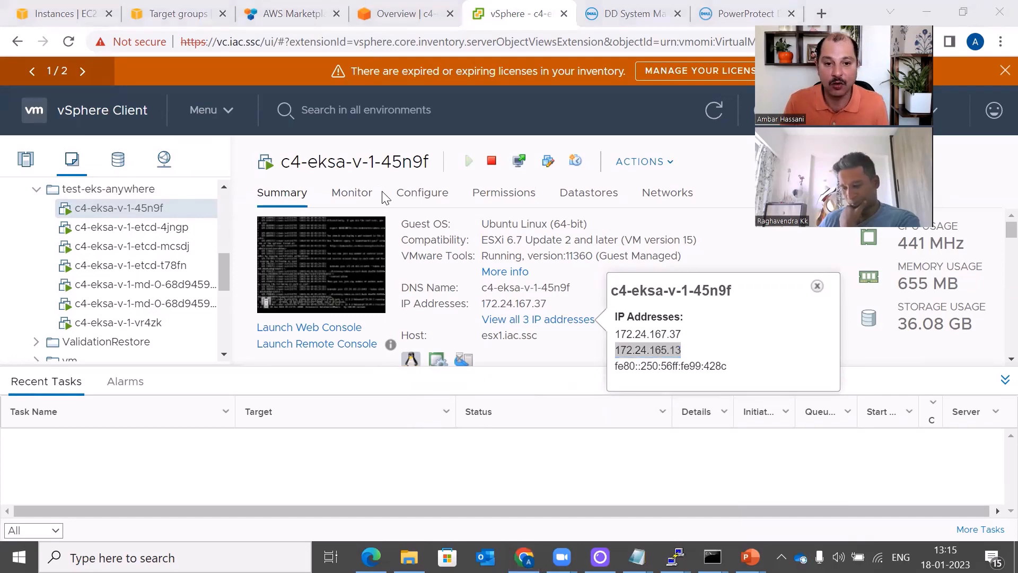
key("alt+Tab")
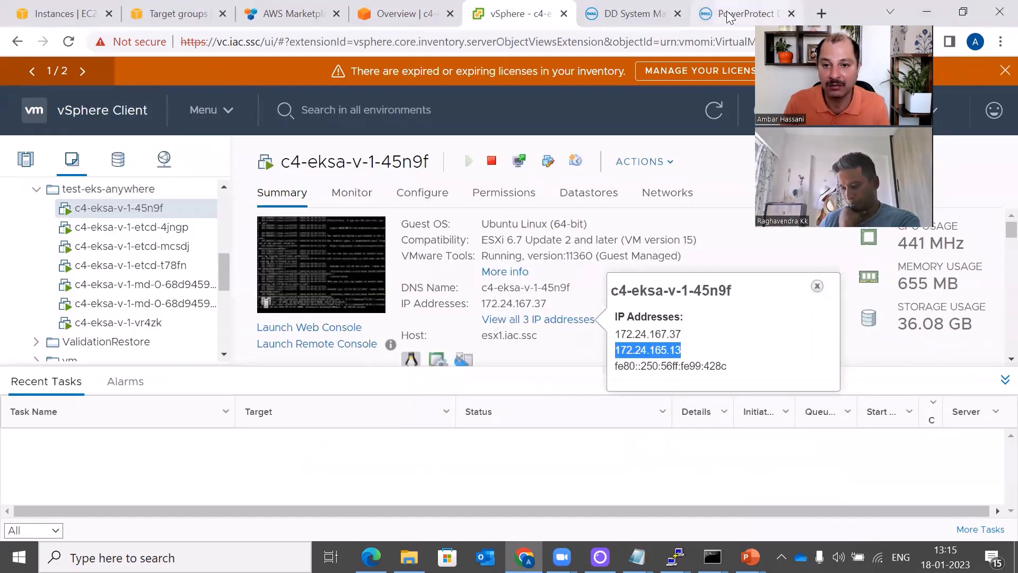
- Return to PowerProtect Data Manager and choose c4-eksa-v-1 as the host credentials for the new Kubernetes source
left_click(742, 13)
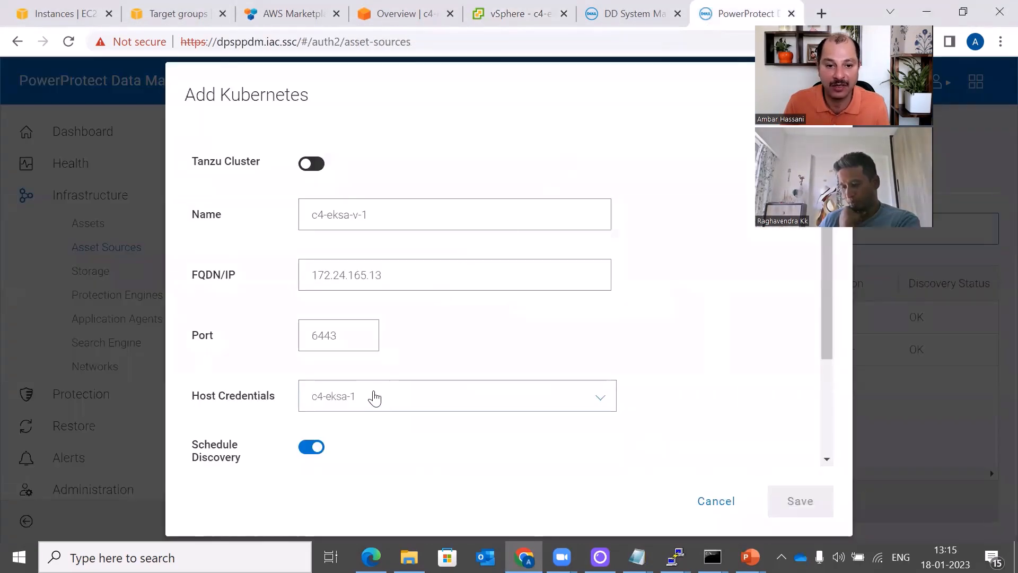
scroll(490, 337, "down", 1)
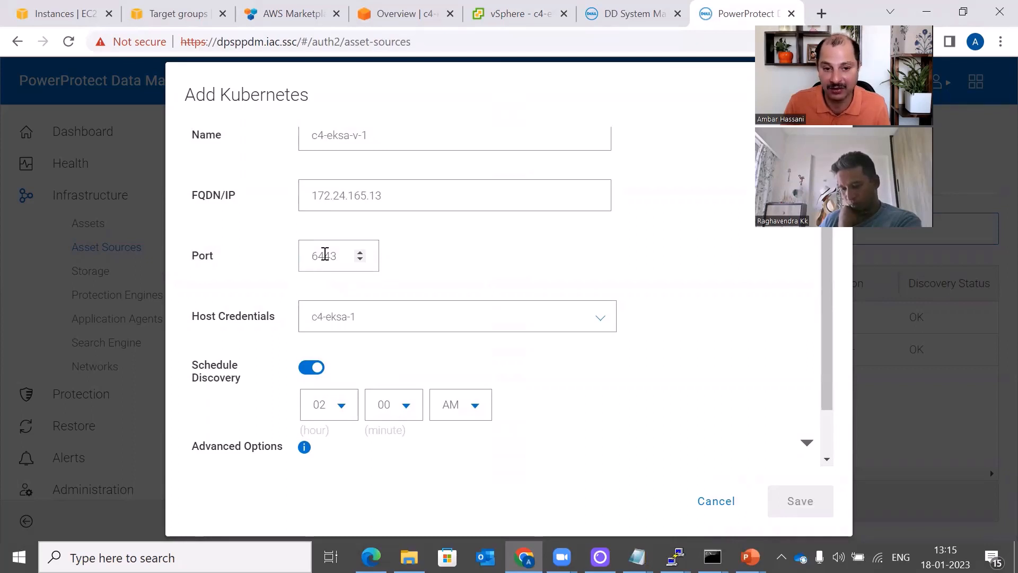
left_click(386, 327)
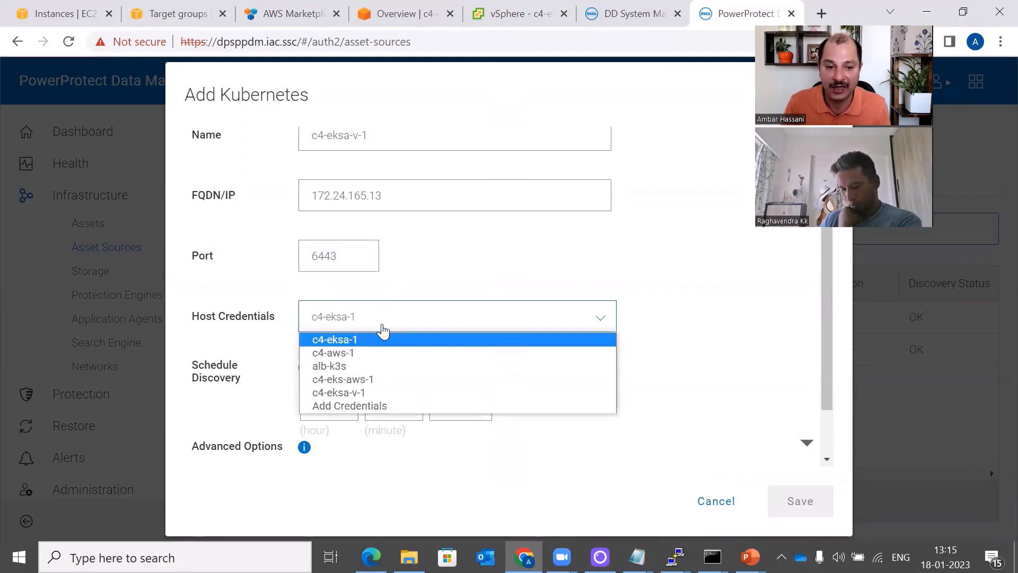
left_click(375, 395)
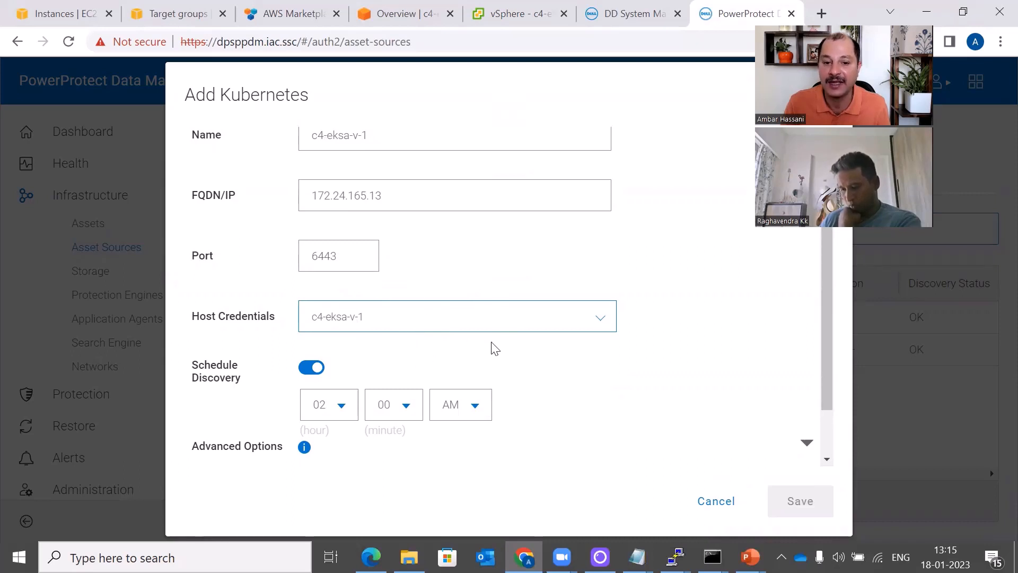
- Review the entered cluster settings, then verify and accept the certificate of the host 172.24.165.13
scroll(562, 387, "down", 1)
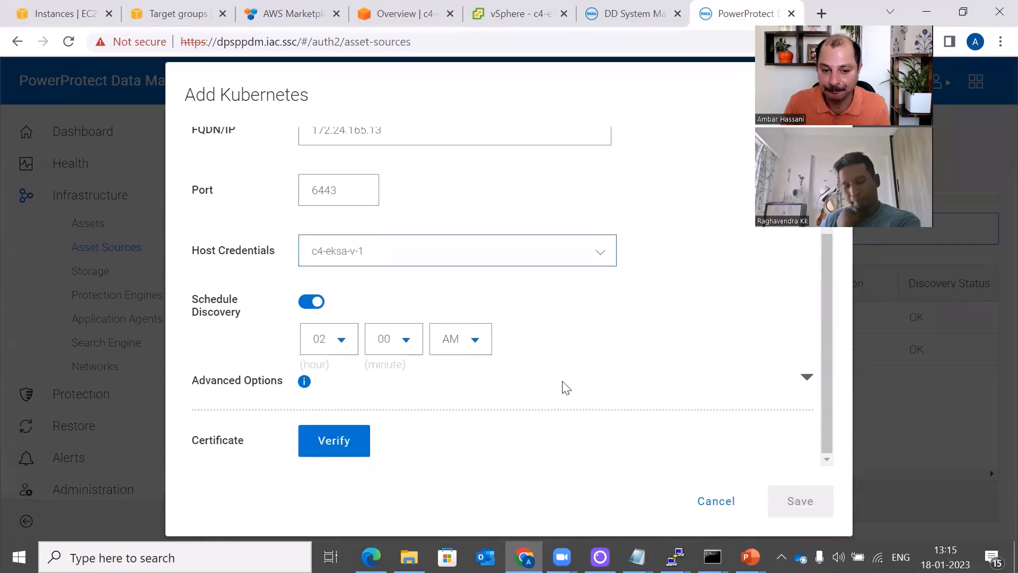
scroll(564, 387, "up", 2)
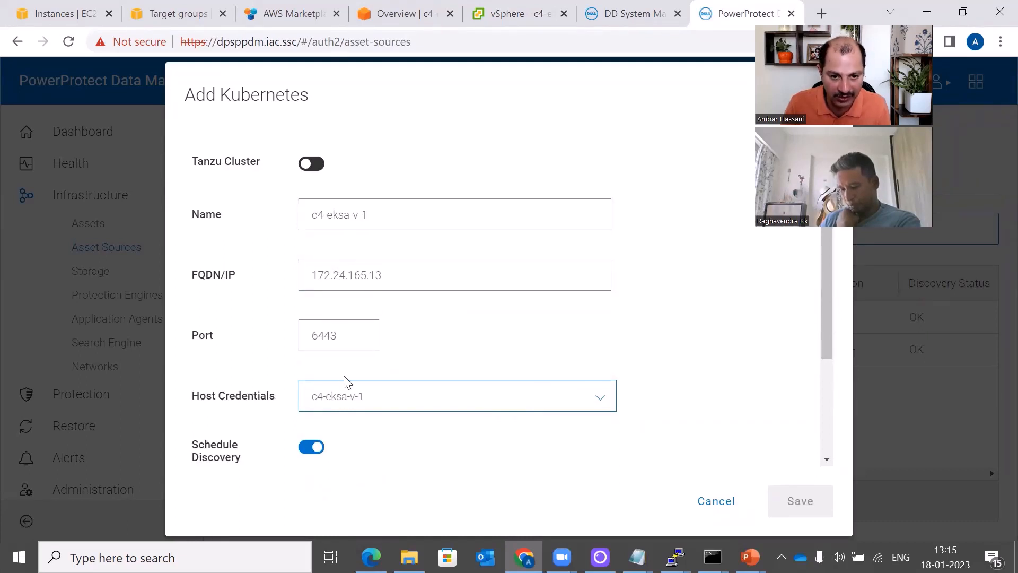
scroll(345, 383, "down", 1)
scroll(424, 424, "down", 1)
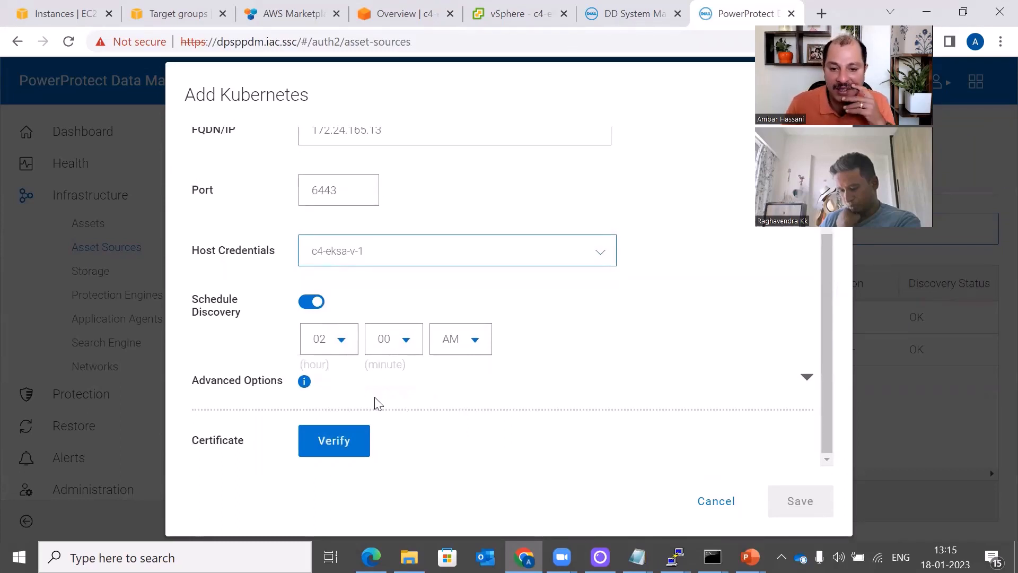
left_click(329, 448)
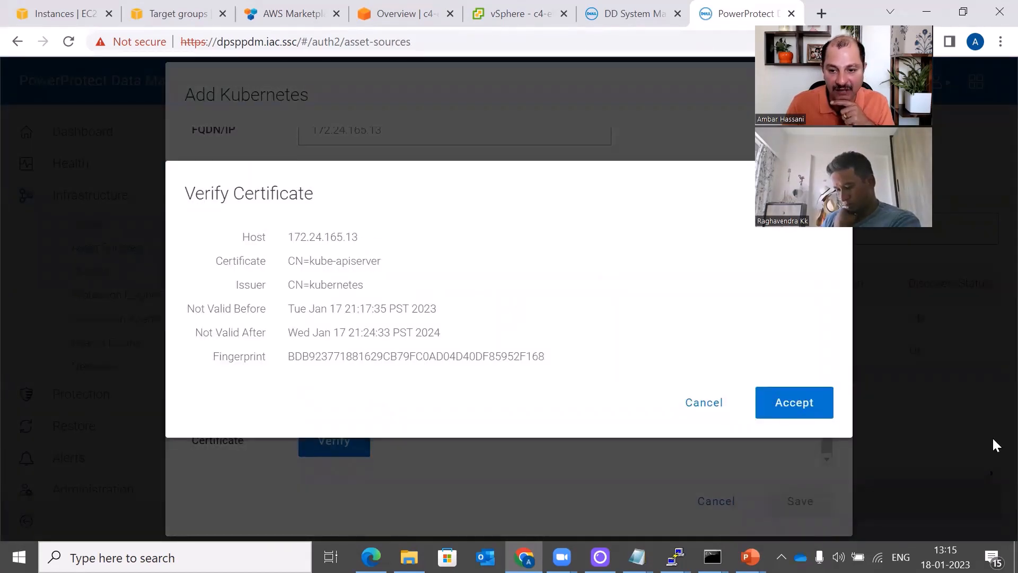
left_click(794, 409)
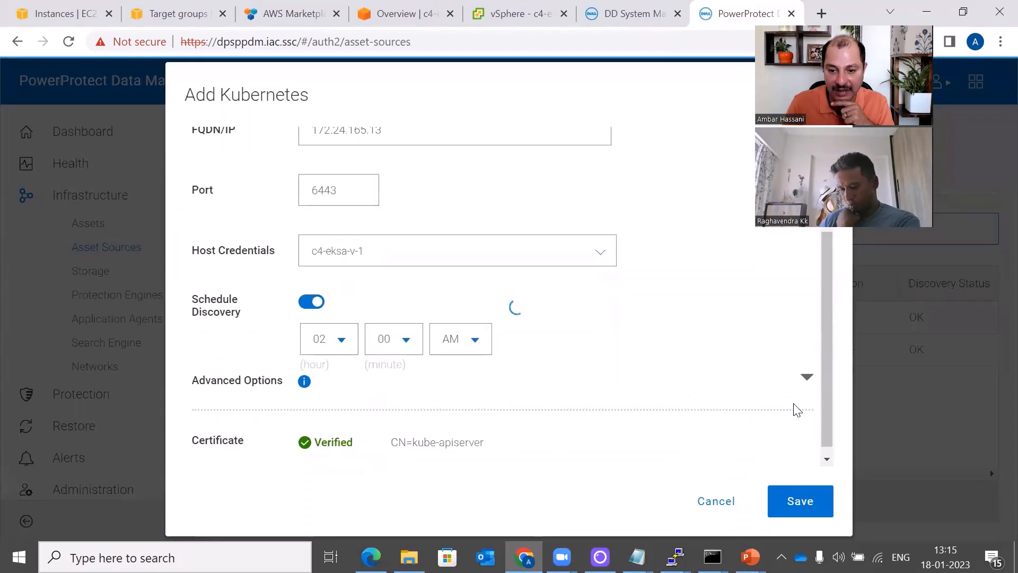
- Save the c4-eksa-v-1 Kubernetes asset source and open the system jobs list to follow its discovery
left_click(799, 508)
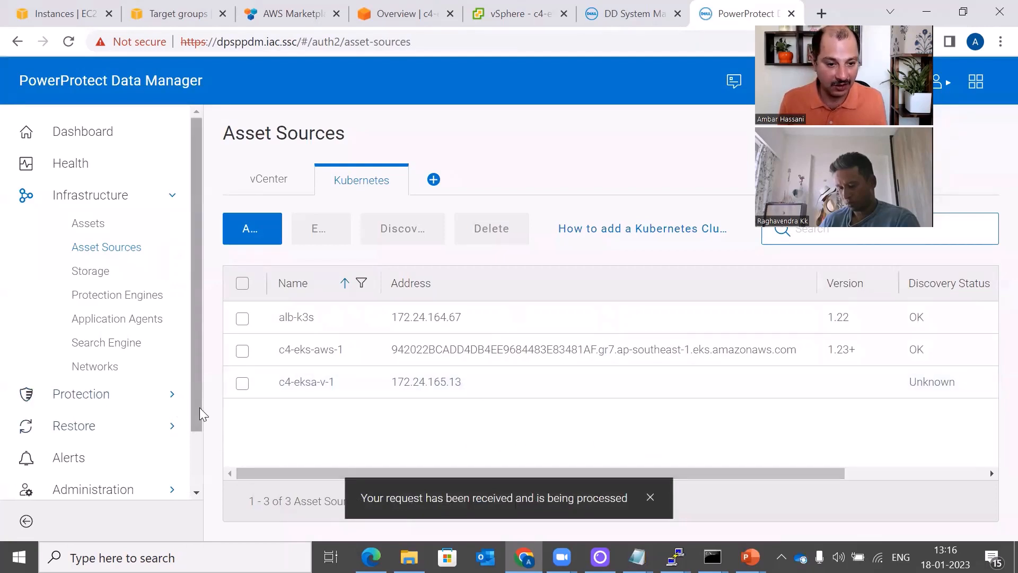
left_click_drag(199, 406, 200, 470)
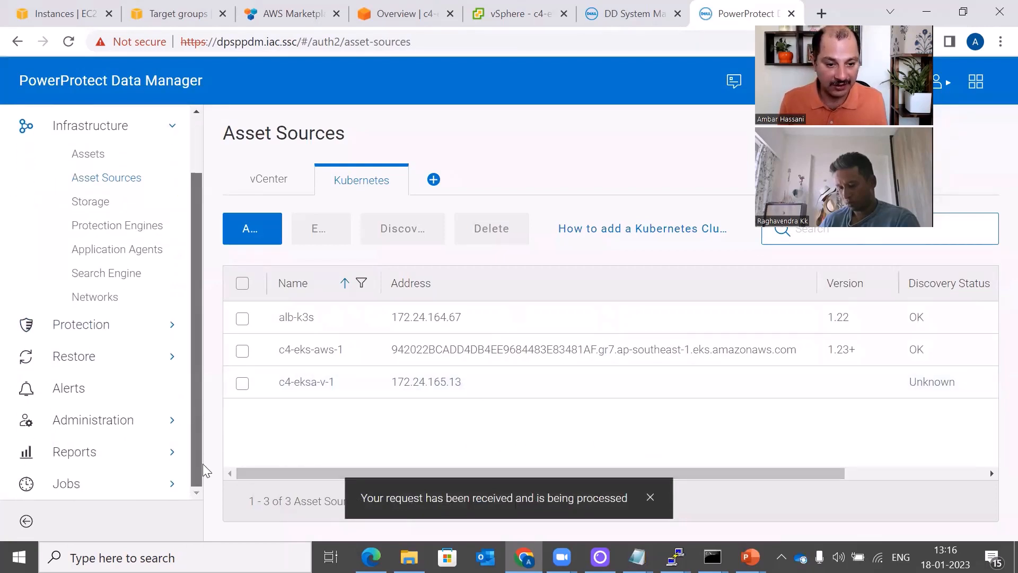
left_click(143, 485)
left_click(129, 487)
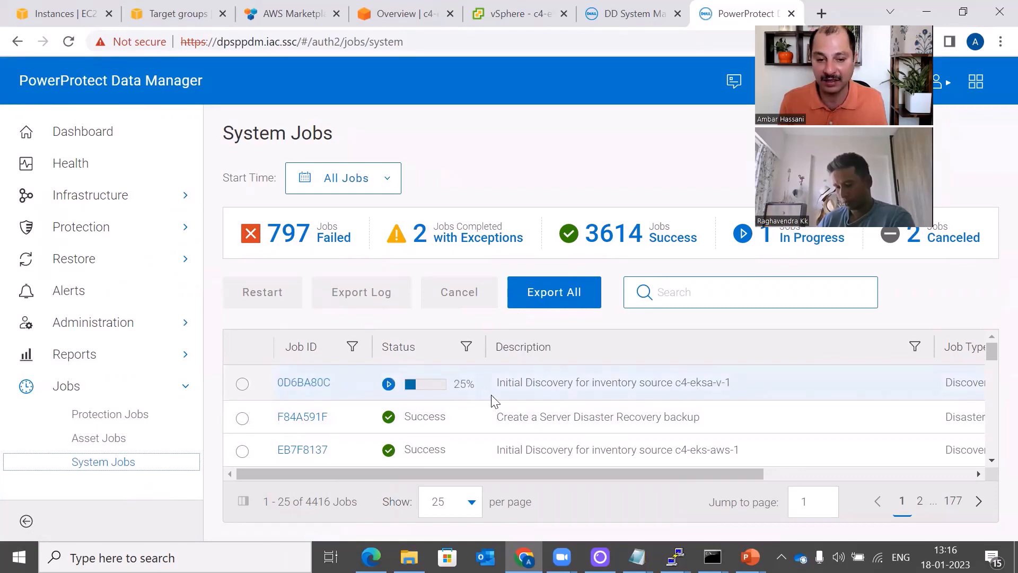
- Switch to the PowerPoint slide show and advance to the slide on migrating complex workloads from EKS to EKS Anywhere
left_click(749, 557)
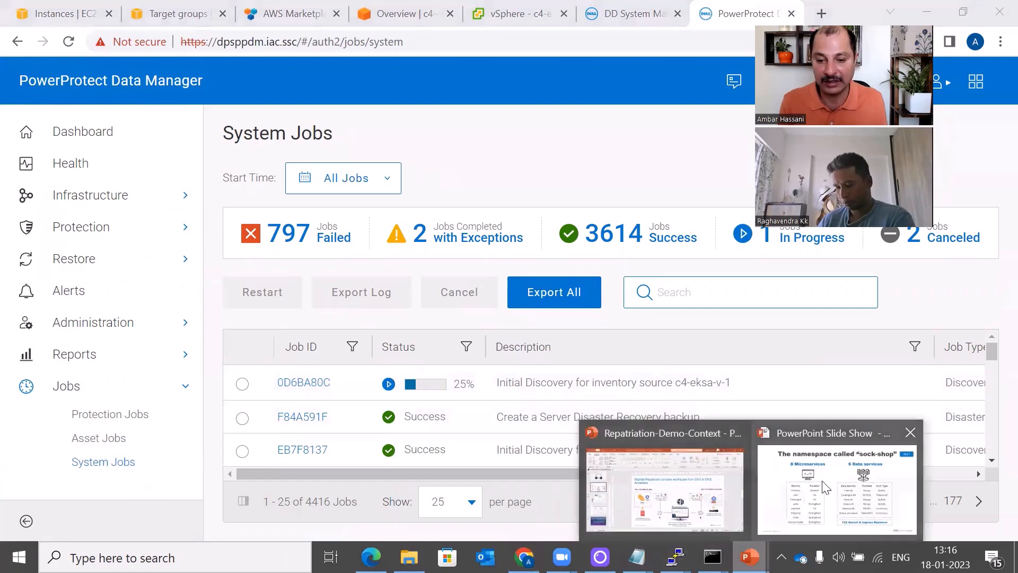
left_click(815, 431)
key("Right")
key("Right")
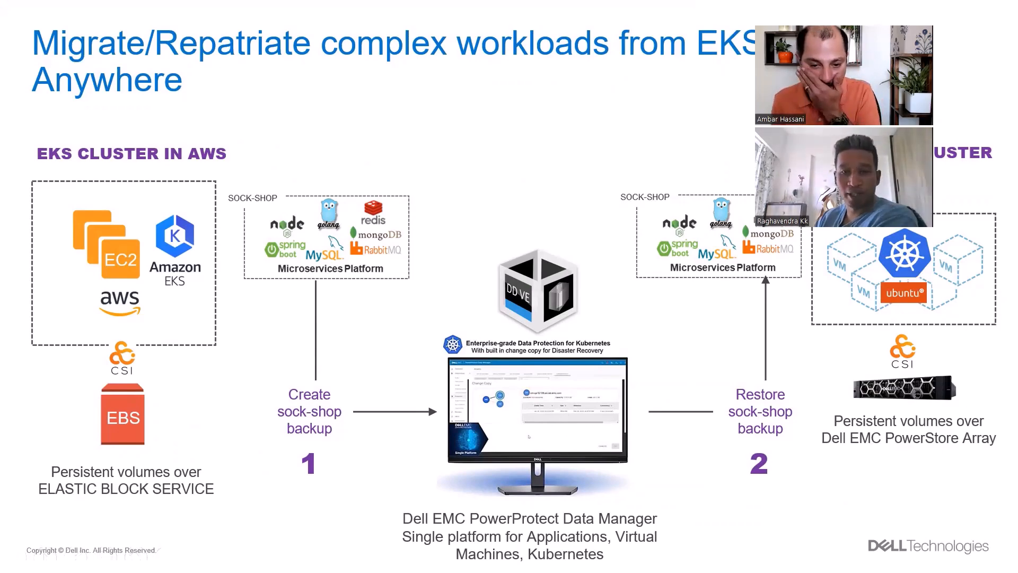
- Return to PowerProtect Data Manager and check the status of the initial discovery job for inventory source c4-eksa-v-1
key("alt+Tab")
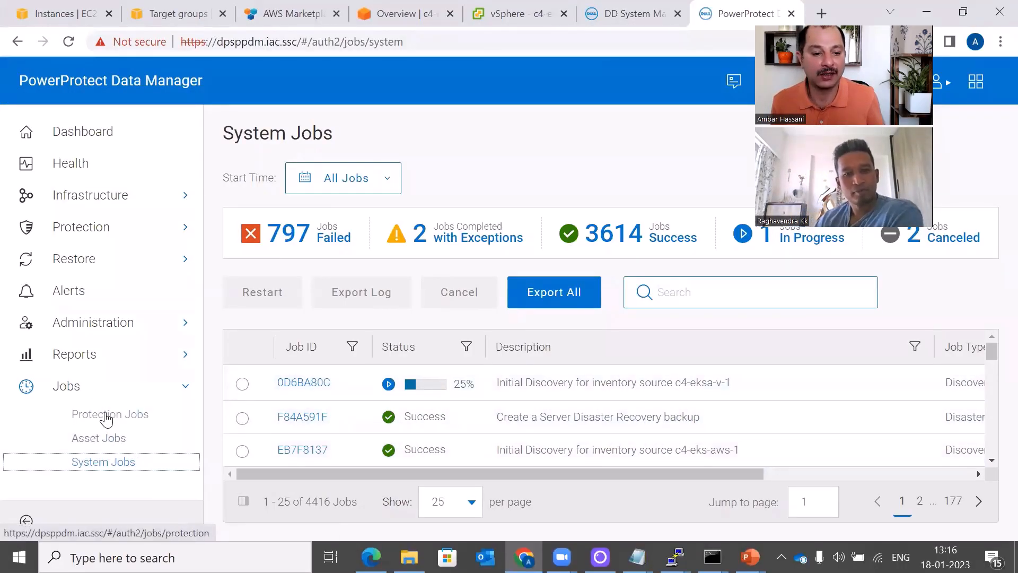
left_click(104, 415)
left_click(100, 471)
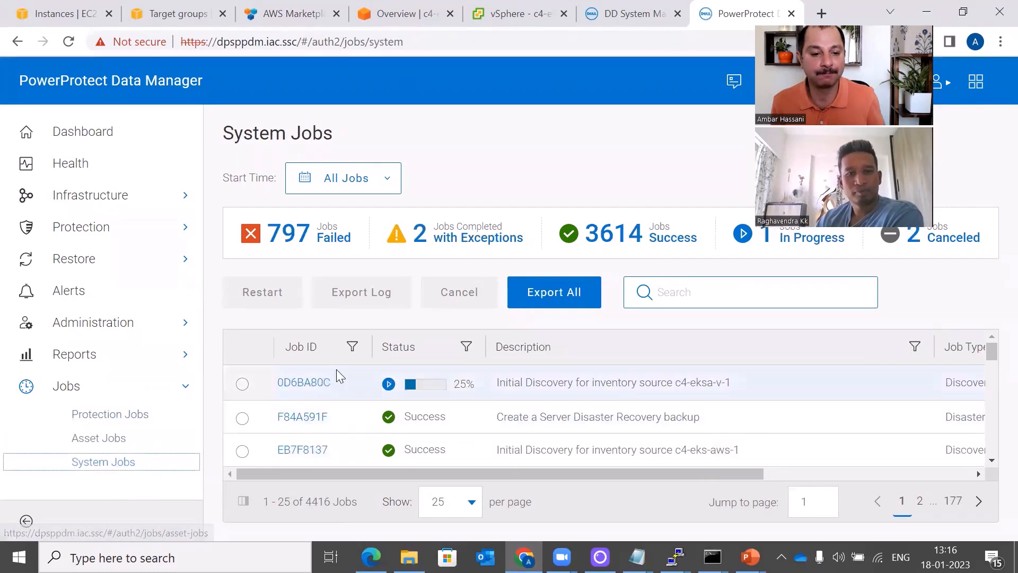
left_click(317, 384)
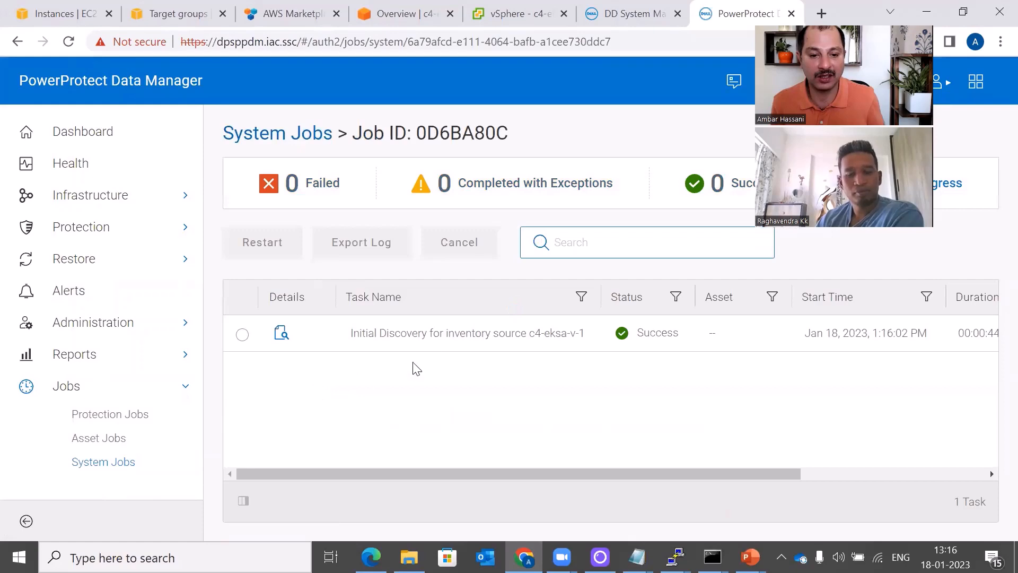
left_click(102, 467)
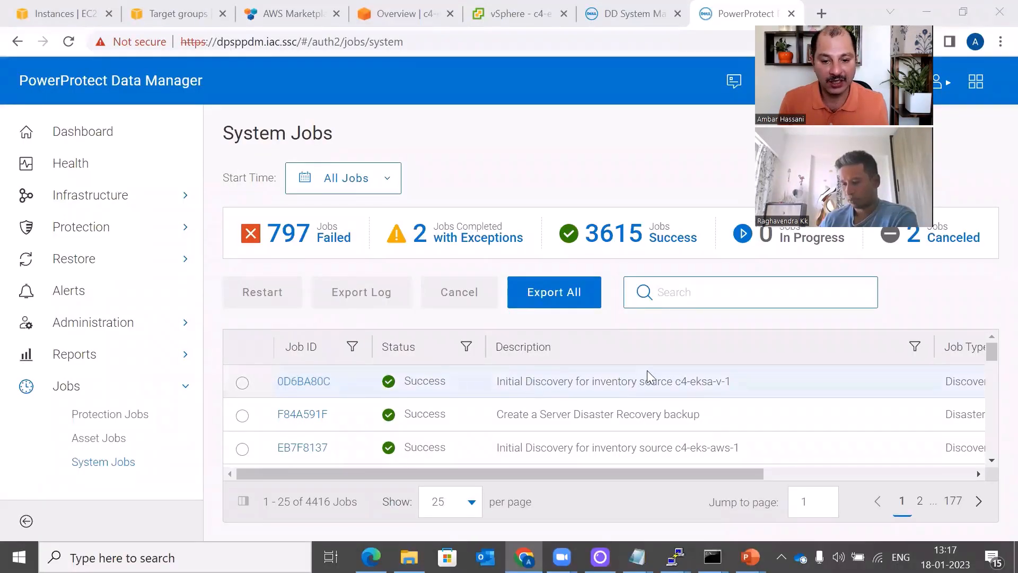
left_click_drag(730, 380, 679, 383)
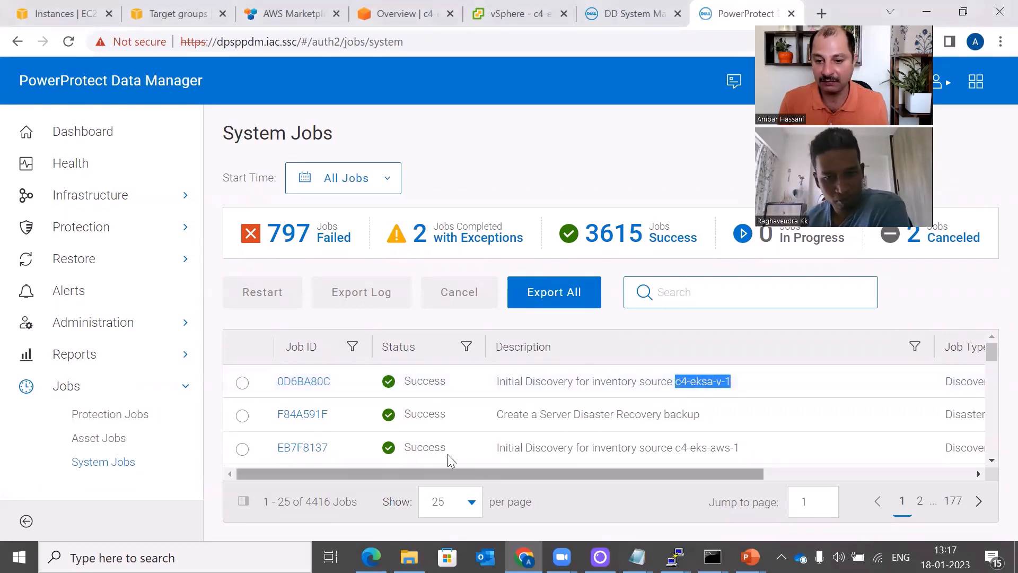
- Open the Kubernetes assets list and search it for c4-eksa-v-1
left_click(77, 196)
left_click(82, 223)
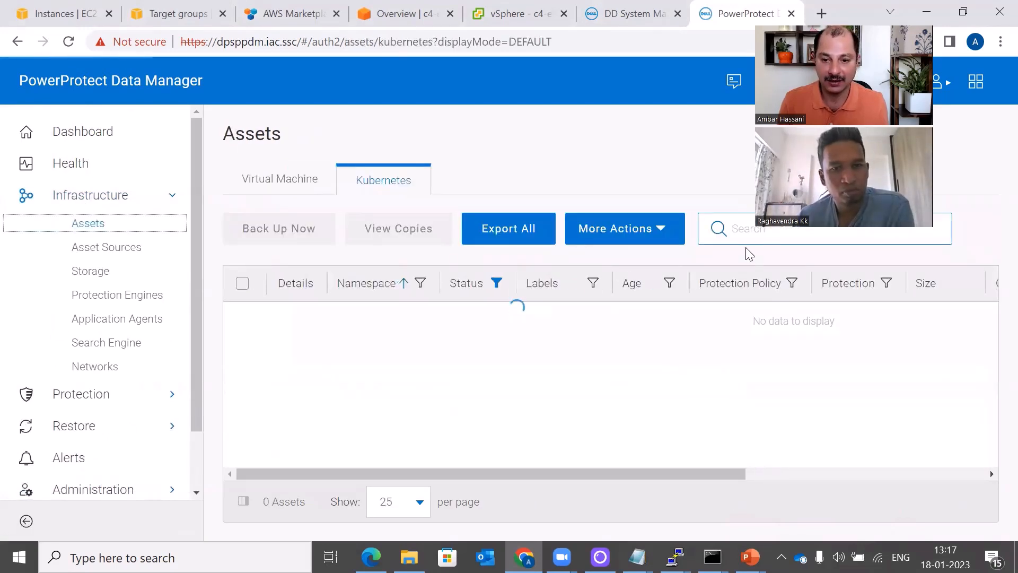
left_click(742, 230)
type("c4")
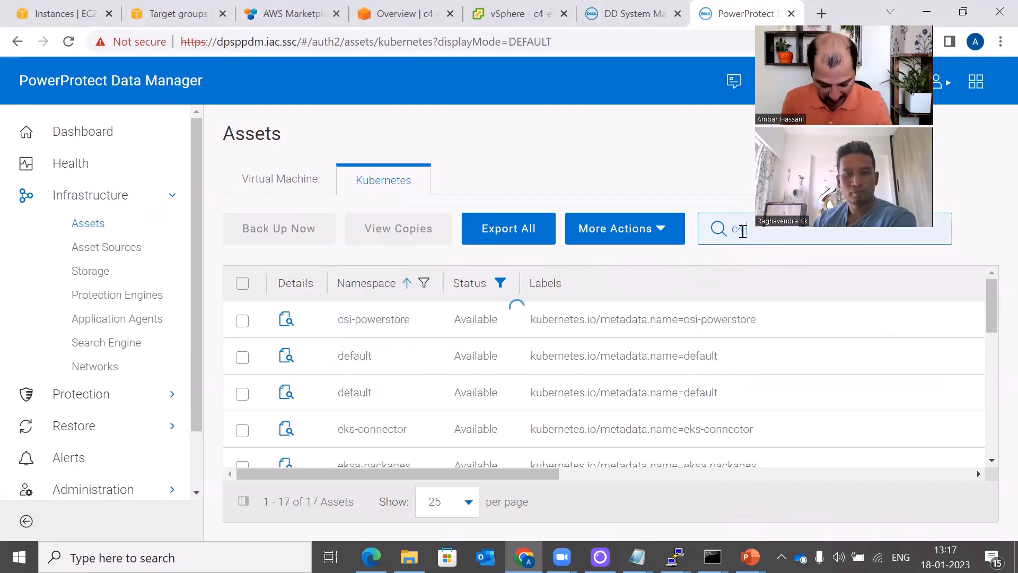
type("-eksa-v-1")
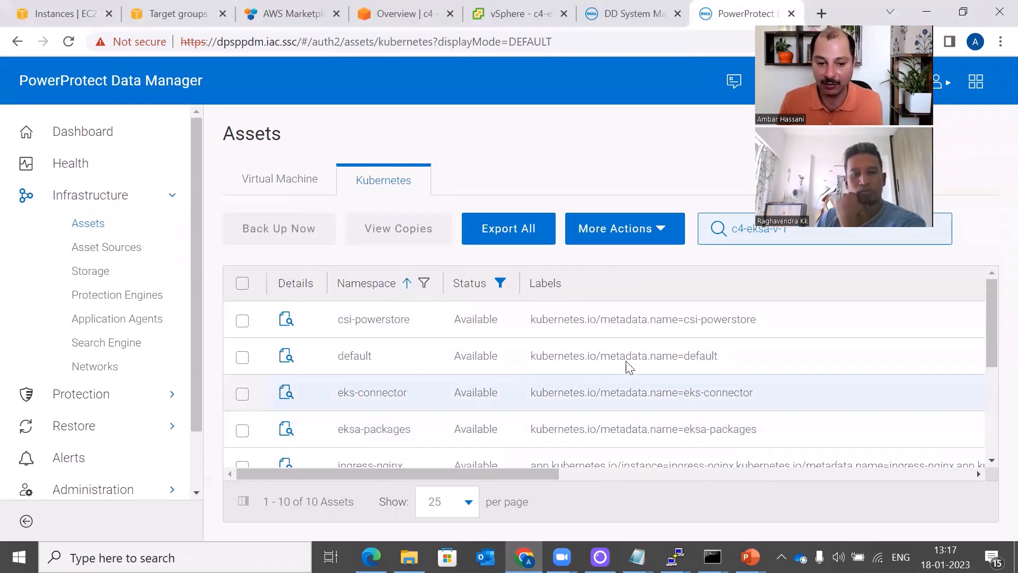
- Examine the namespaces discovered for c4-eksa-v-1, including their labels, protection state and cluster
scroll(652, 360, "down", 3)
scroll(677, 365, "down", 2)
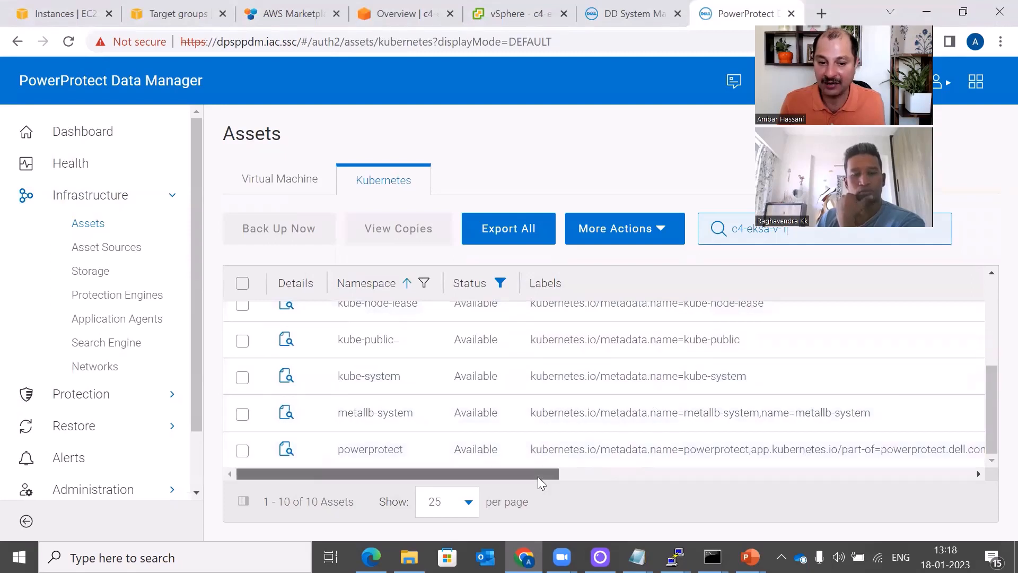
scroll(742, 448, "right", 10)
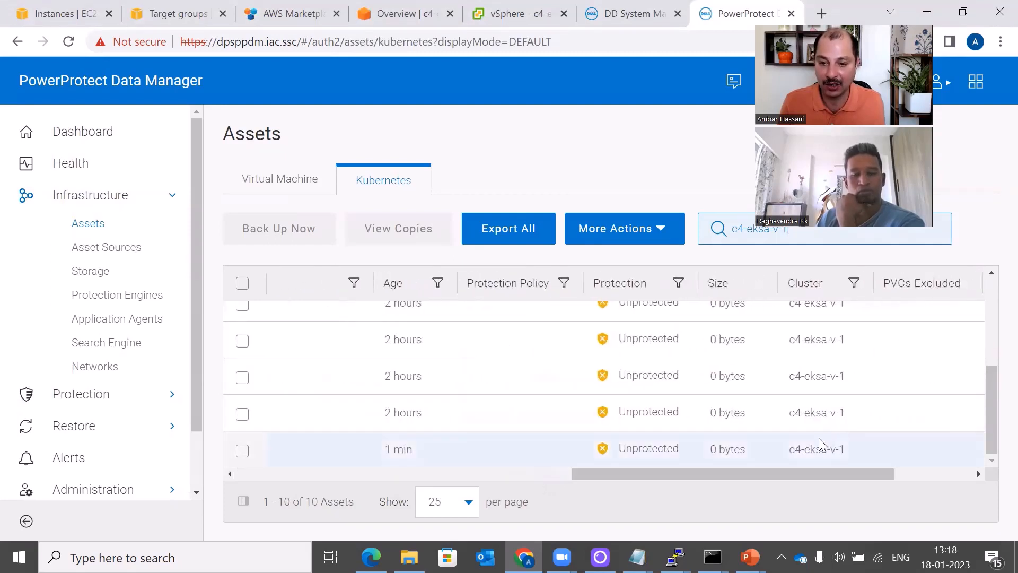
scroll(820, 411, "up", 3)
scroll(820, 412, "down", 3)
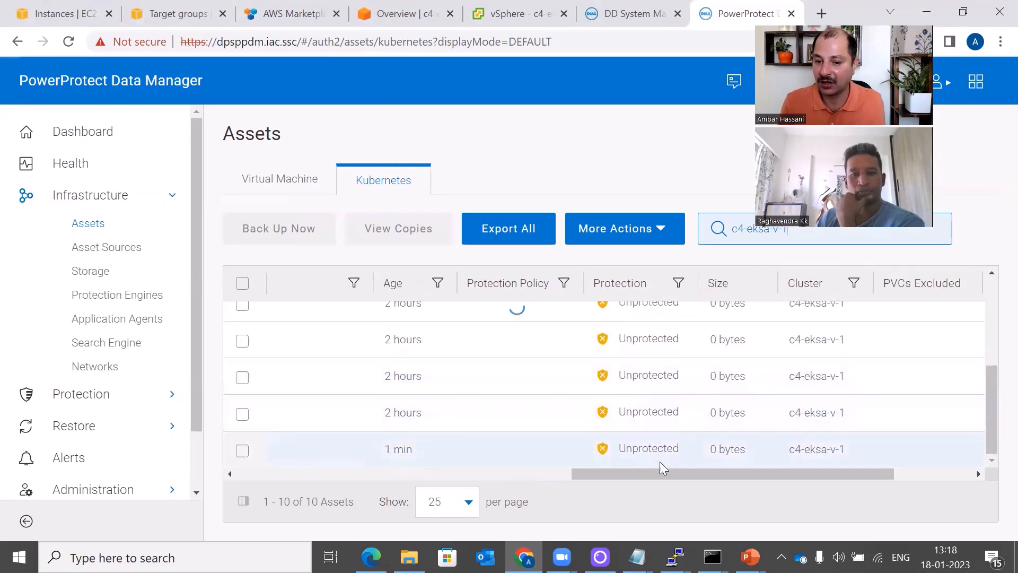
left_click_drag(671, 473, 297, 536)
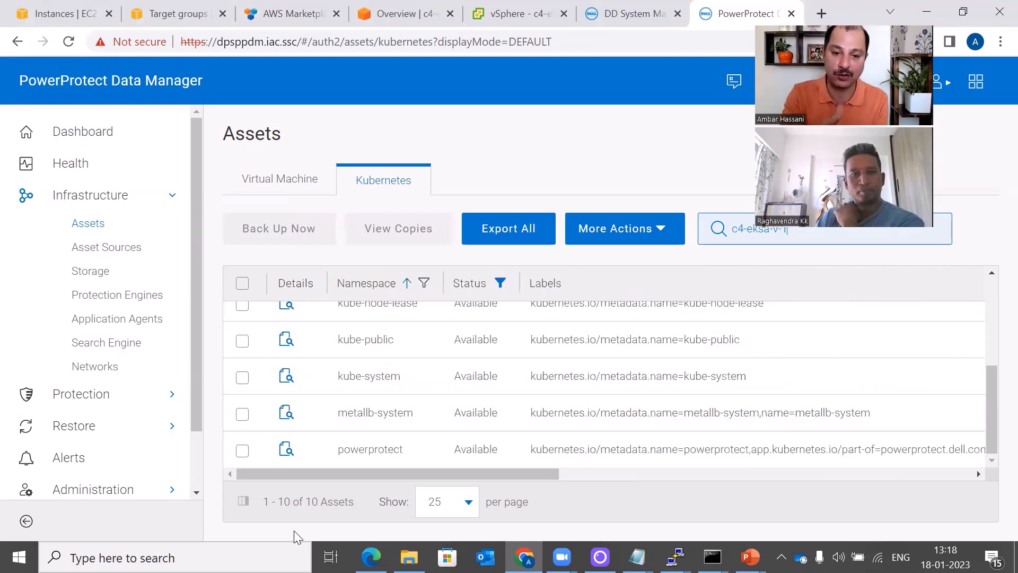
scroll(388, 445, "up", 1)
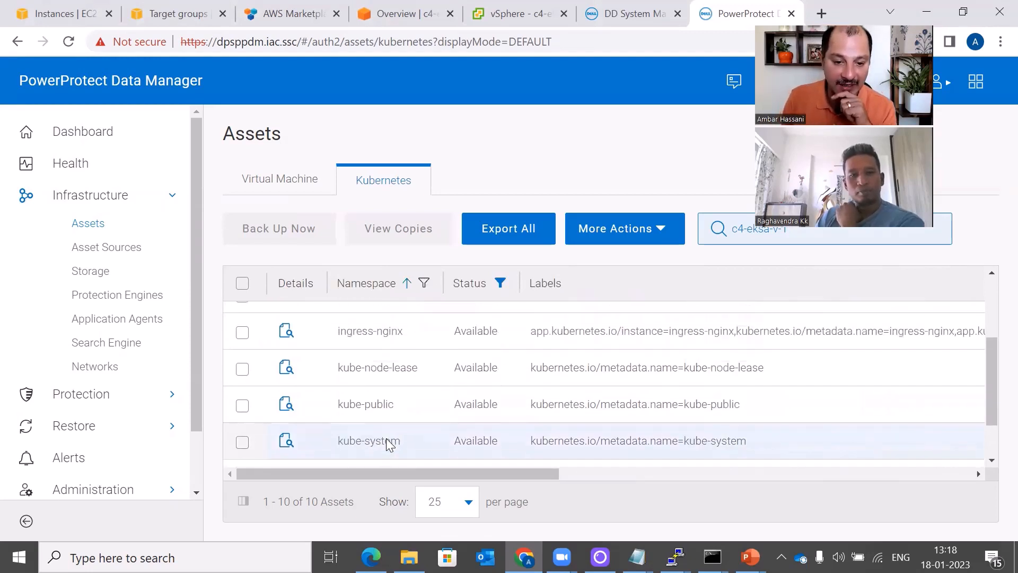
scroll(389, 437, "up", 3)
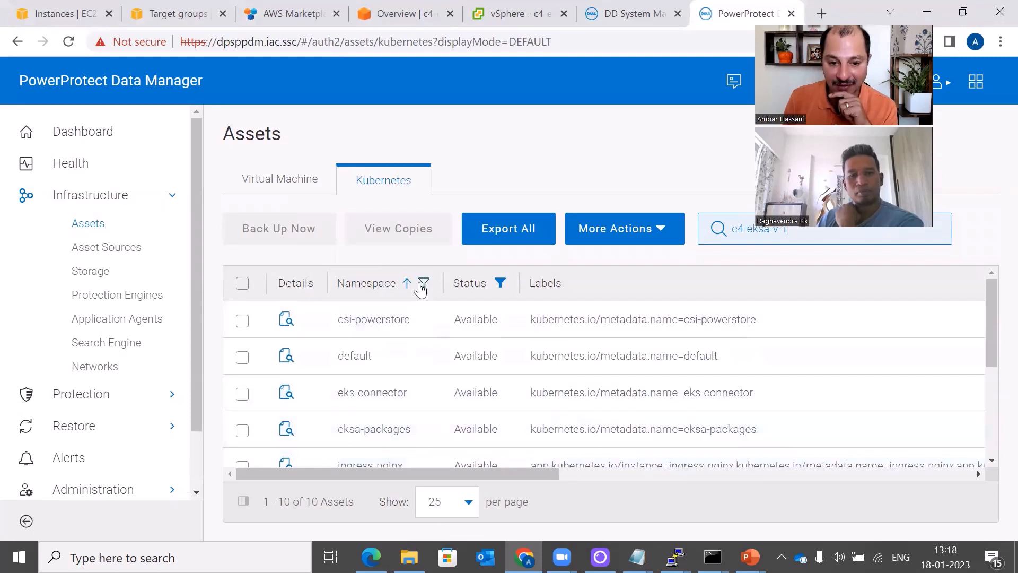
scroll(417, 414, "down", 4)
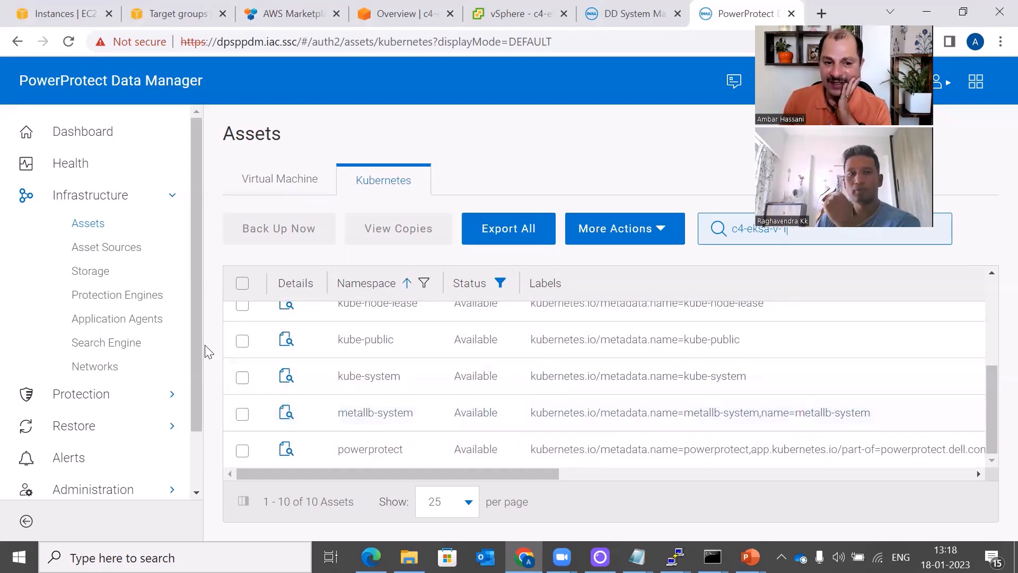
- Expand the Protection section, and switch to the PowerPoint slide show to review the sock-shop backup and restore workflow
left_click_drag(194, 340, 191, 416)
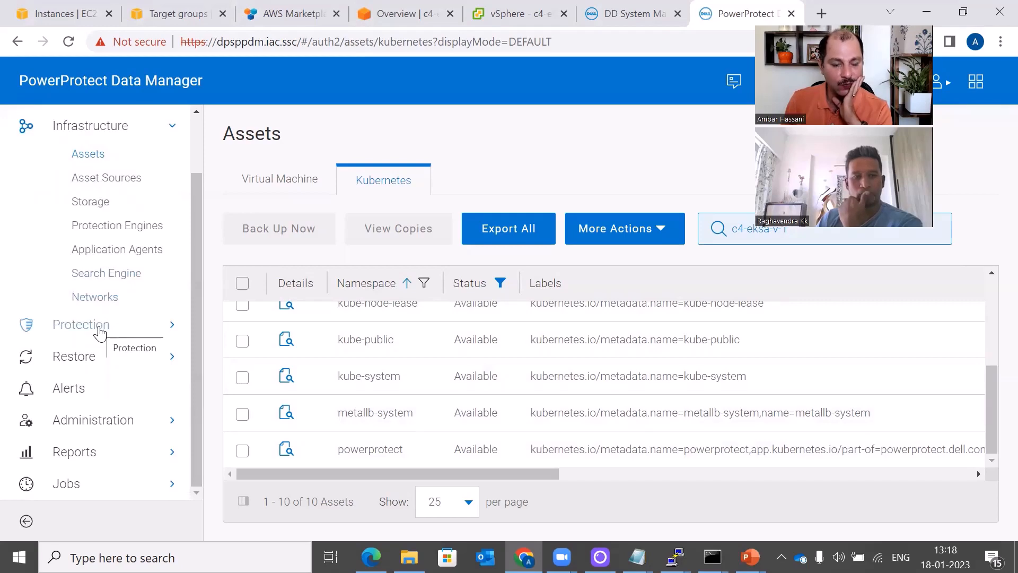
left_click(100, 333)
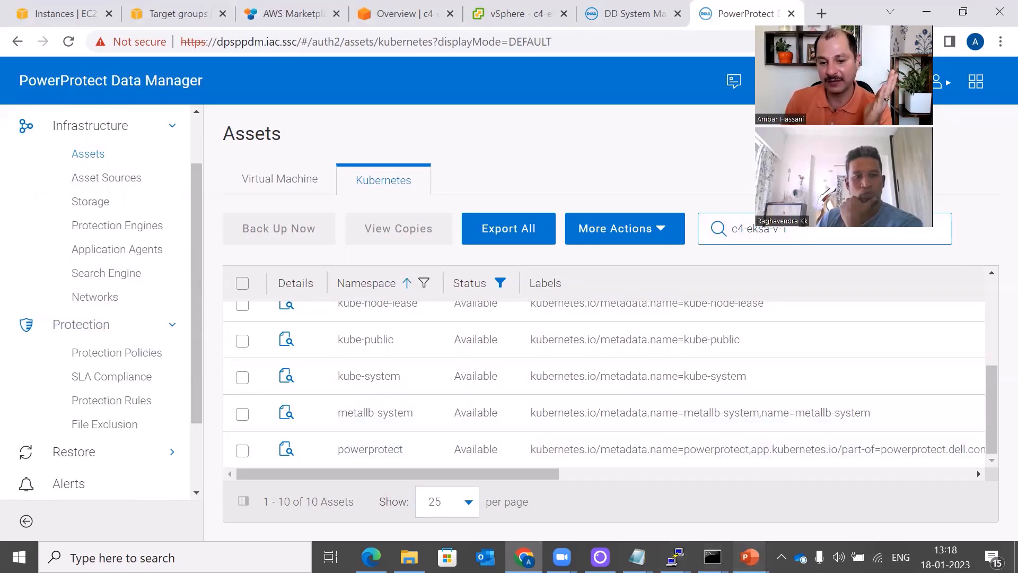
mouse_move(749, 557)
left_click(827, 424)
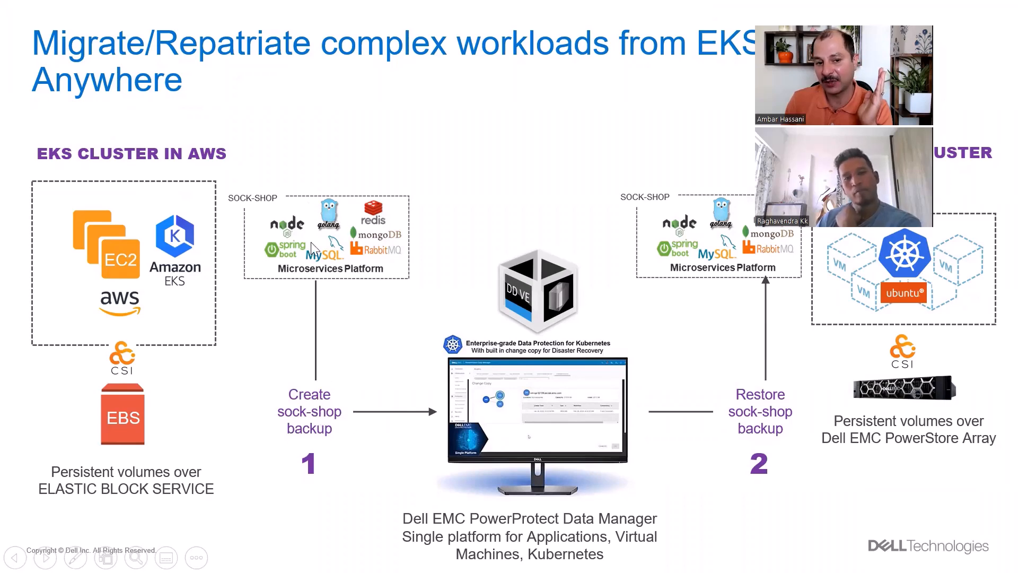
- Return to PowerProtect Data Manager and open the storage units of the protection storage ddve.thecloudgarage.com
key("alt+Tab")
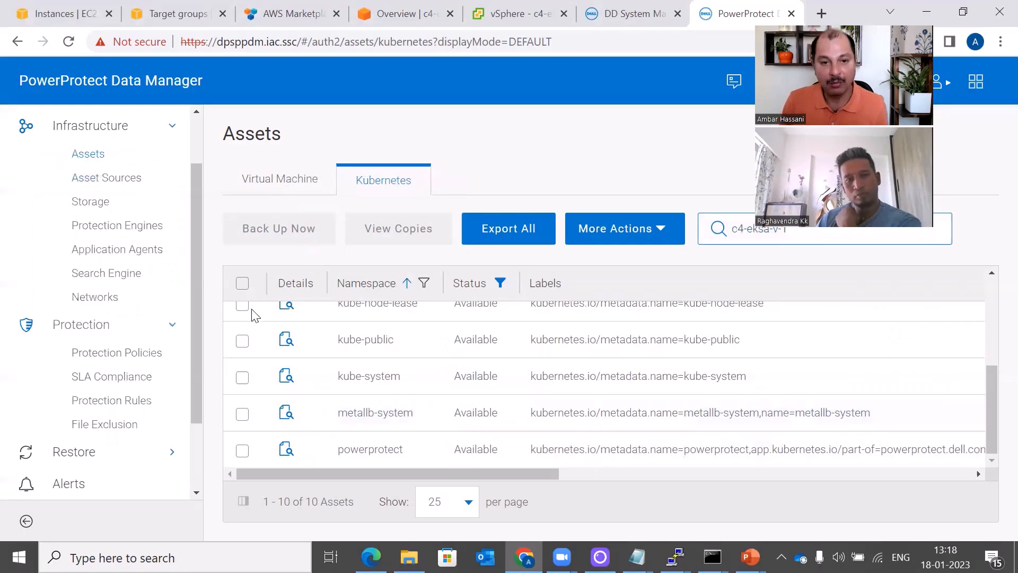
scroll(164, 257, "up", 2)
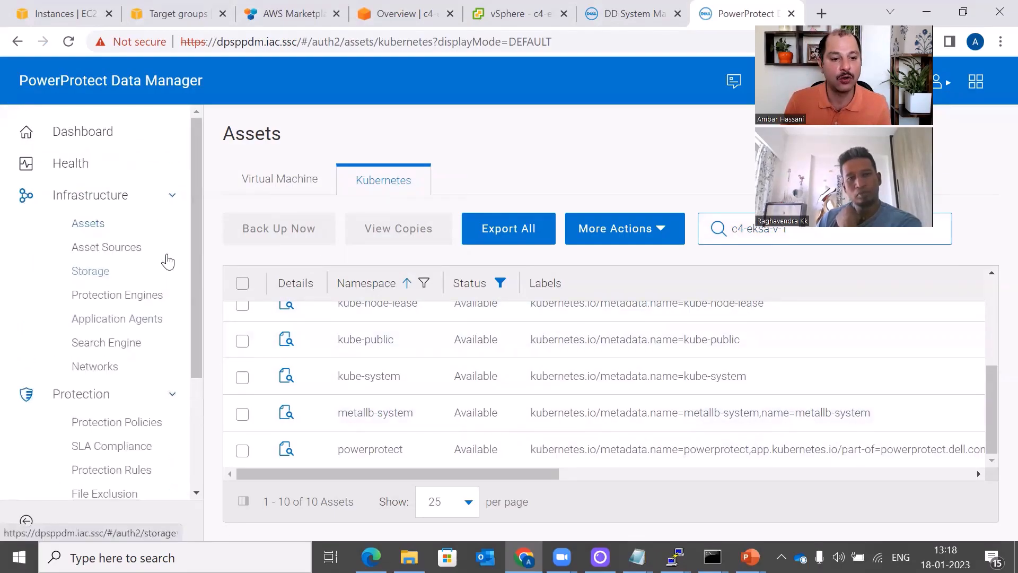
left_click(99, 273)
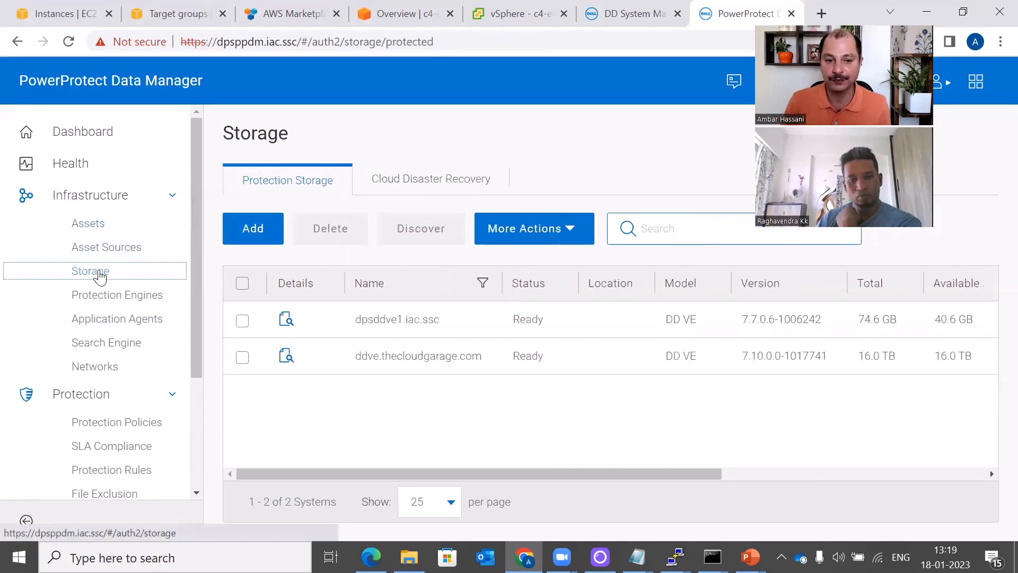
left_click(242, 358)
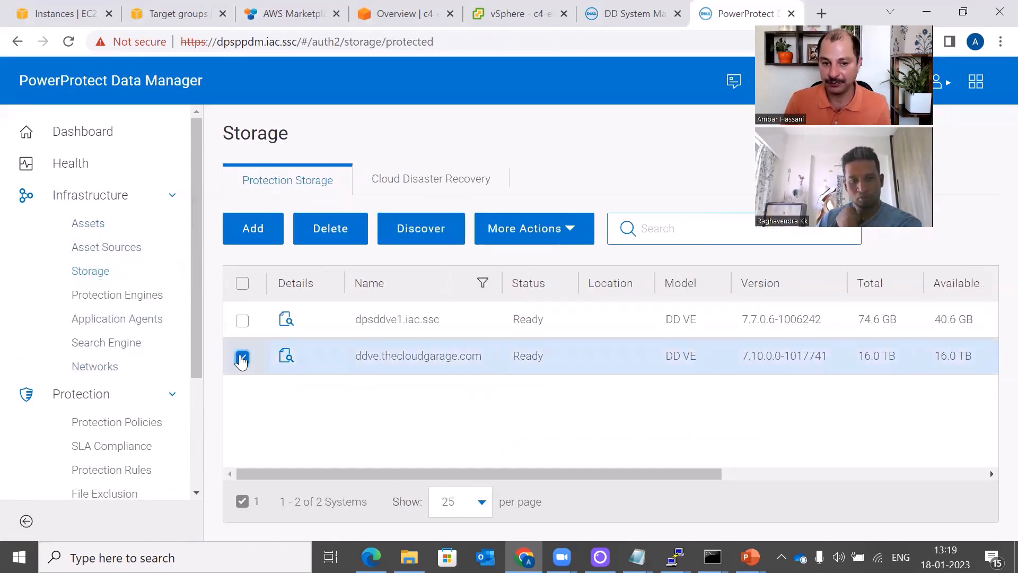
left_click(571, 232)
left_click(558, 325)
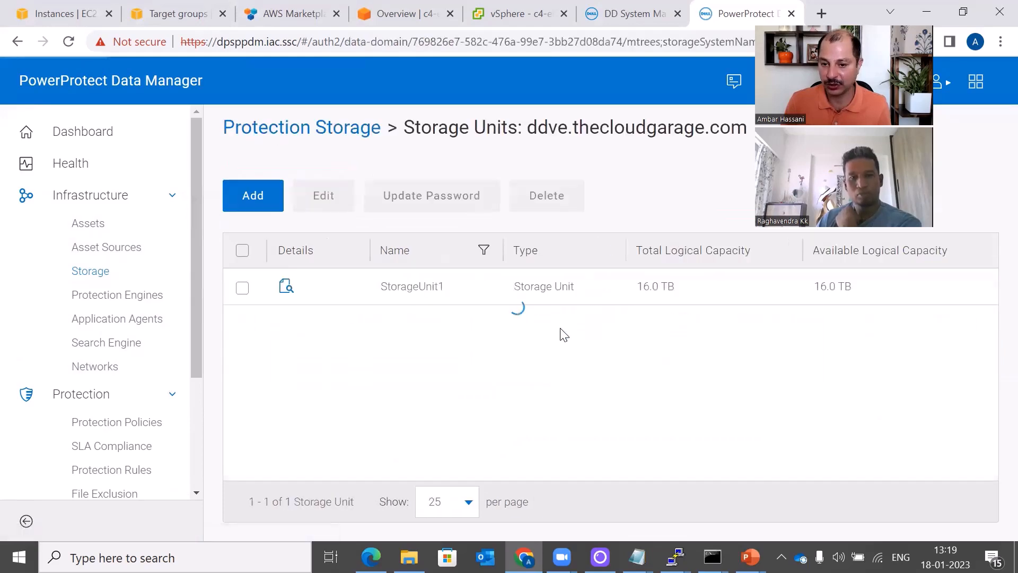
- Start creating a storage unit named sockshop180123 on ddve.thecloudgarage.com
left_click(248, 197)
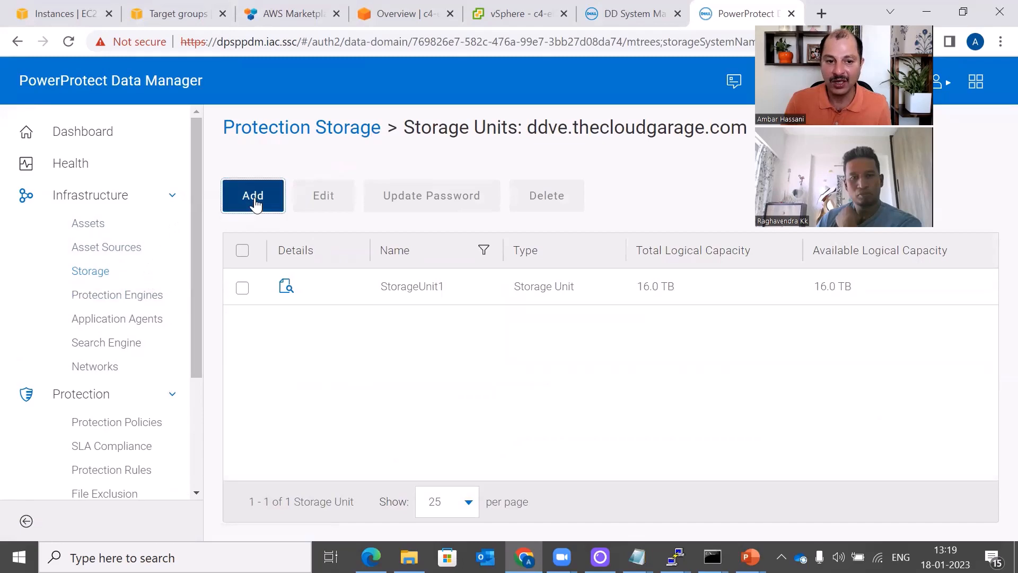
left_click(369, 201)
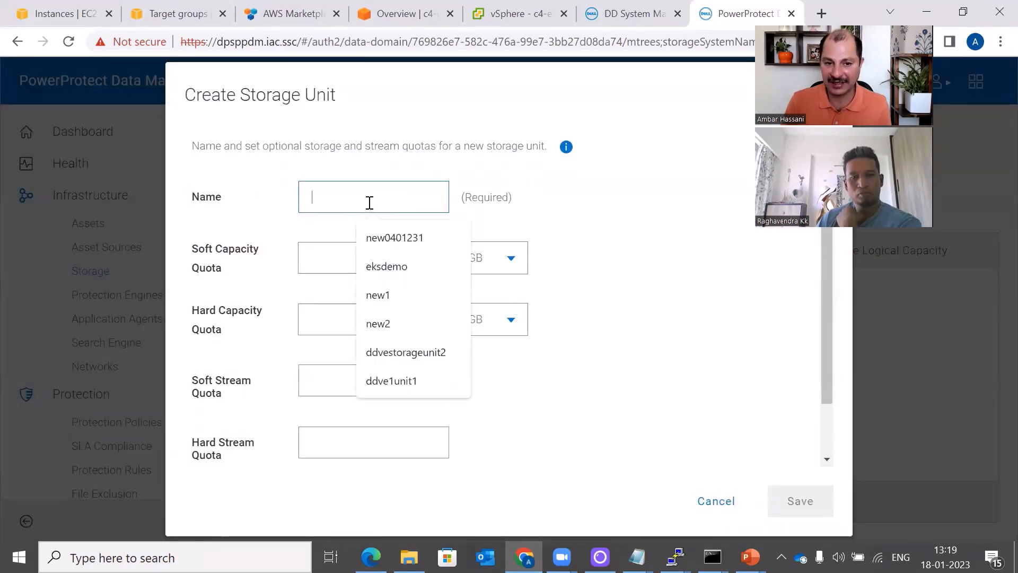
type("sockshop")
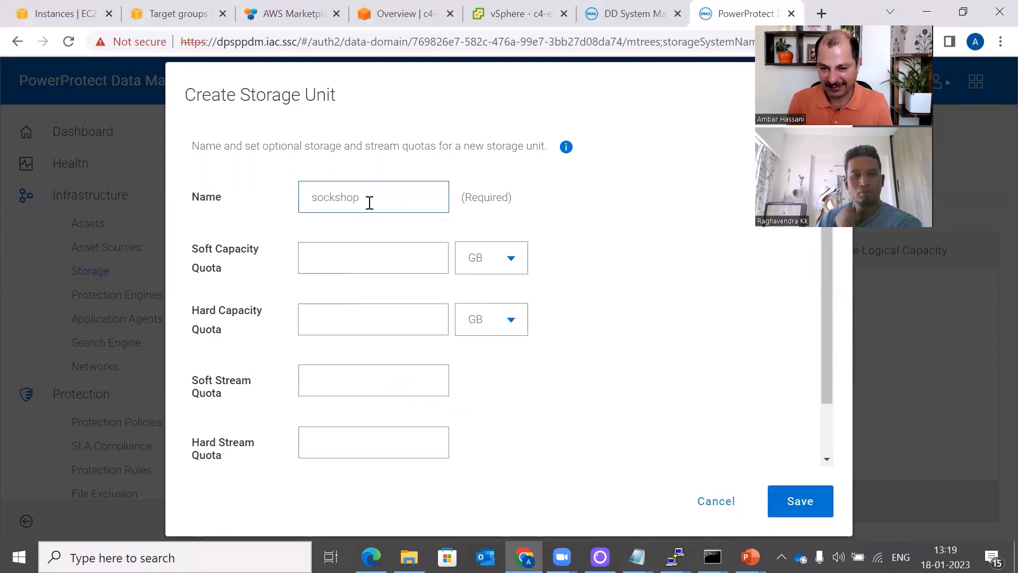
type("12")
key("BackSpace")
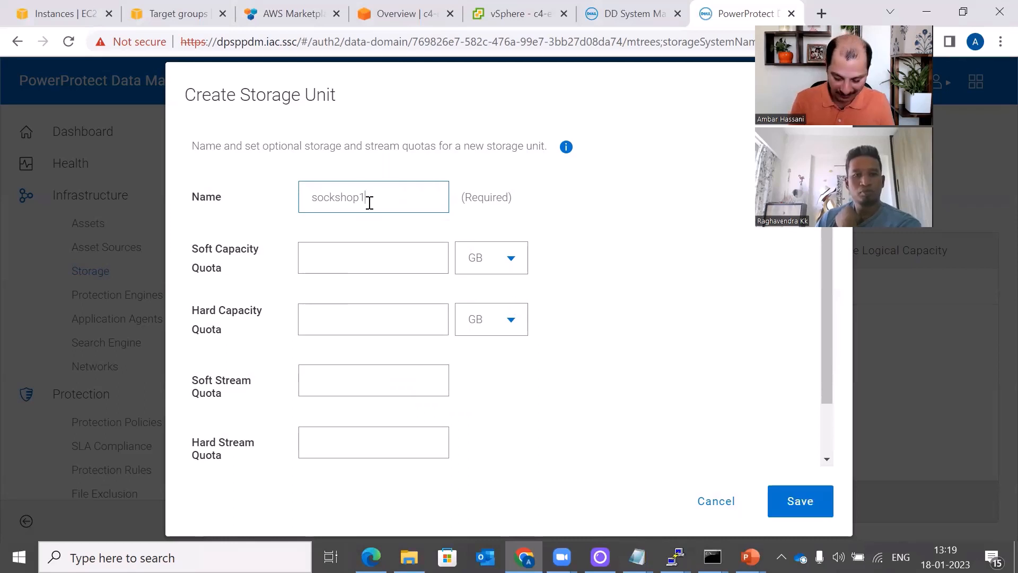
type("001")
type("23")
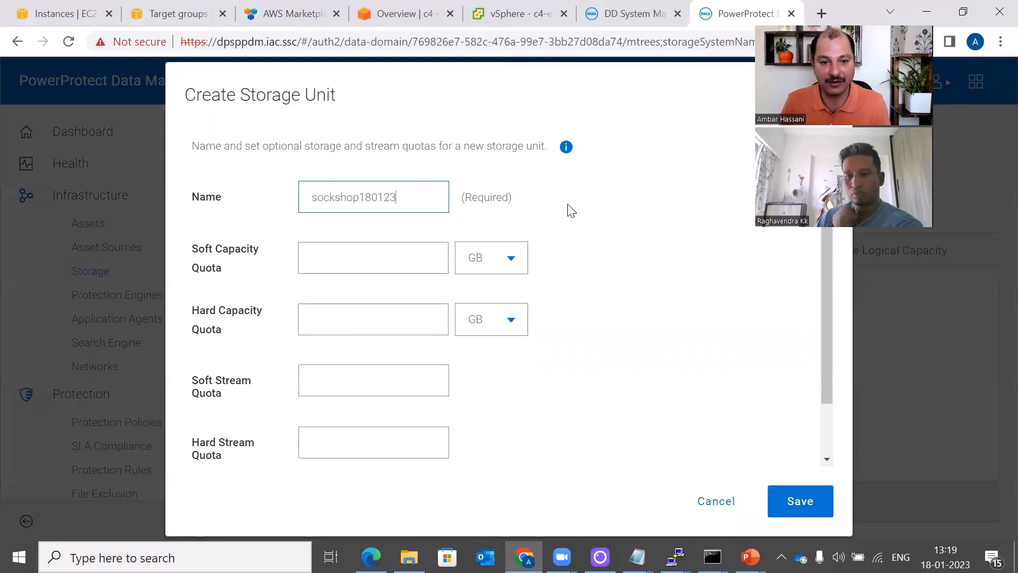
- Set the storage unit's soft capacity quota to 100 GB, save it, and check its entry in the list
left_click(355, 256)
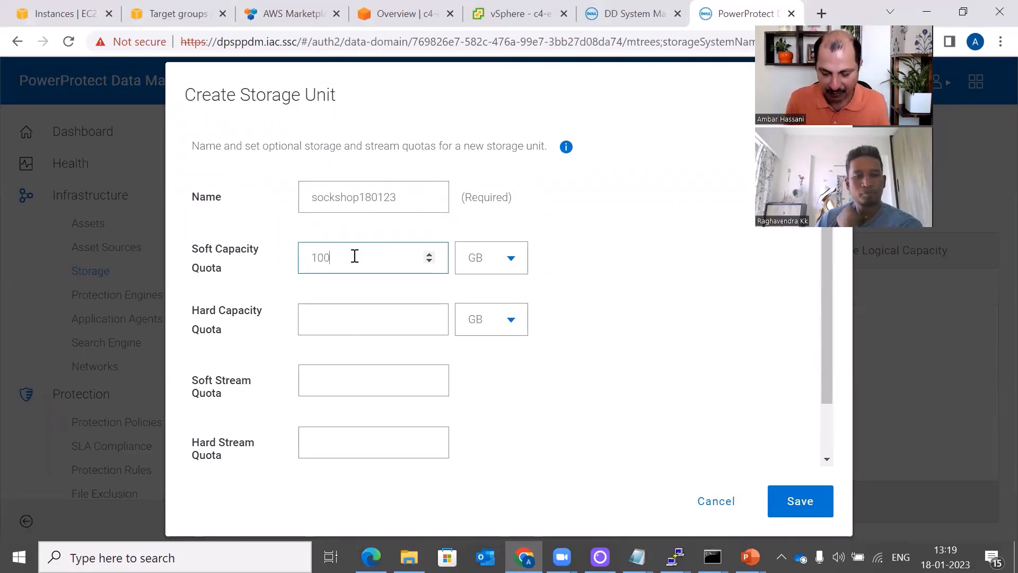
left_click(675, 330)
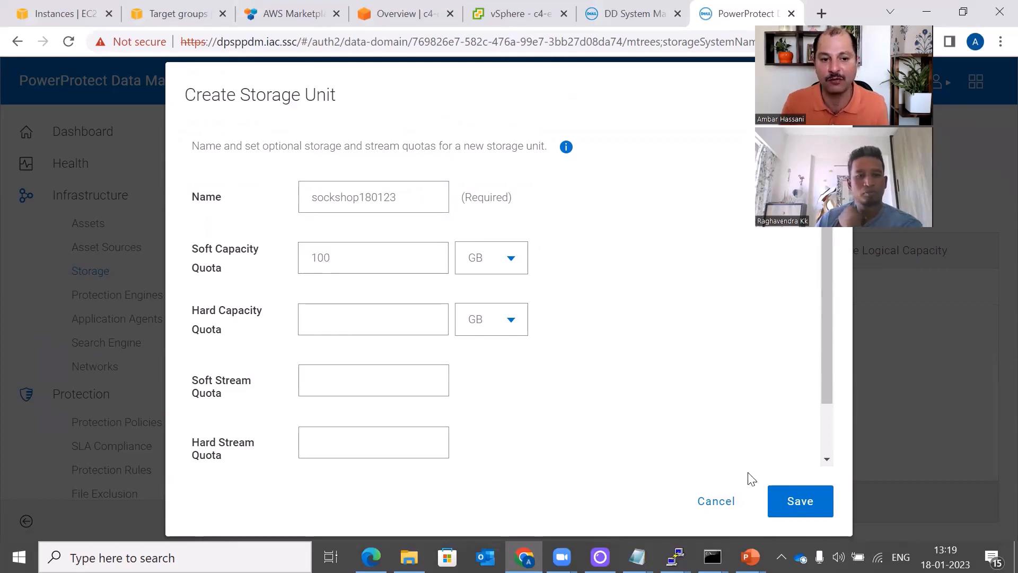
left_click_drag(830, 373, 841, 453)
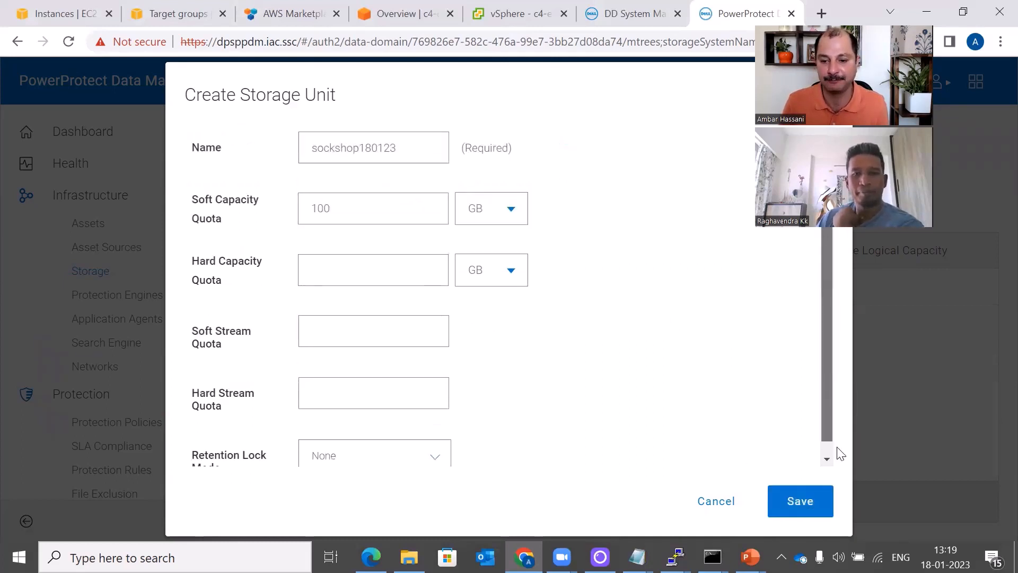
left_click(800, 505)
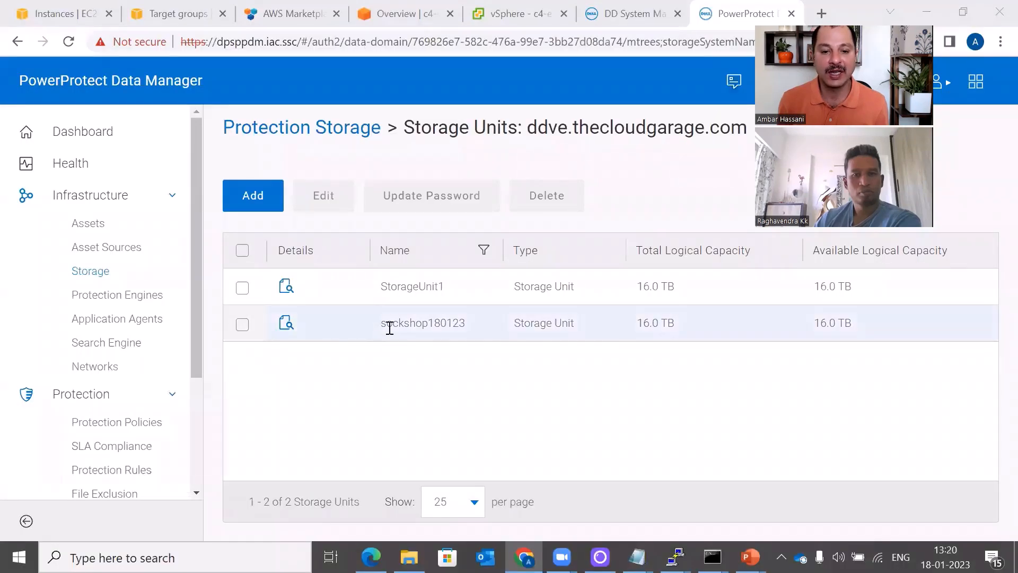
left_click_drag(377, 323, 474, 323)
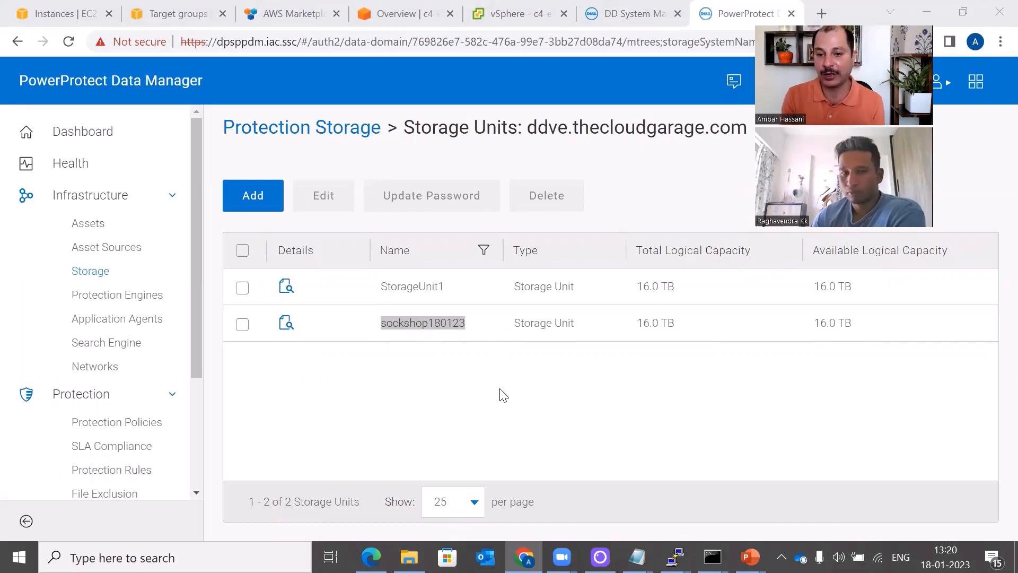
left_click(516, 370)
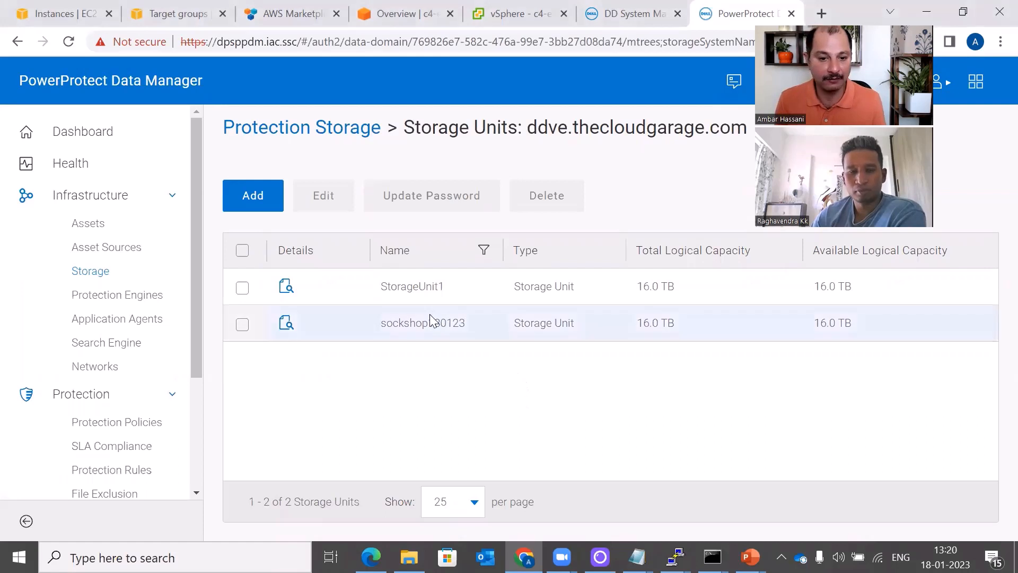